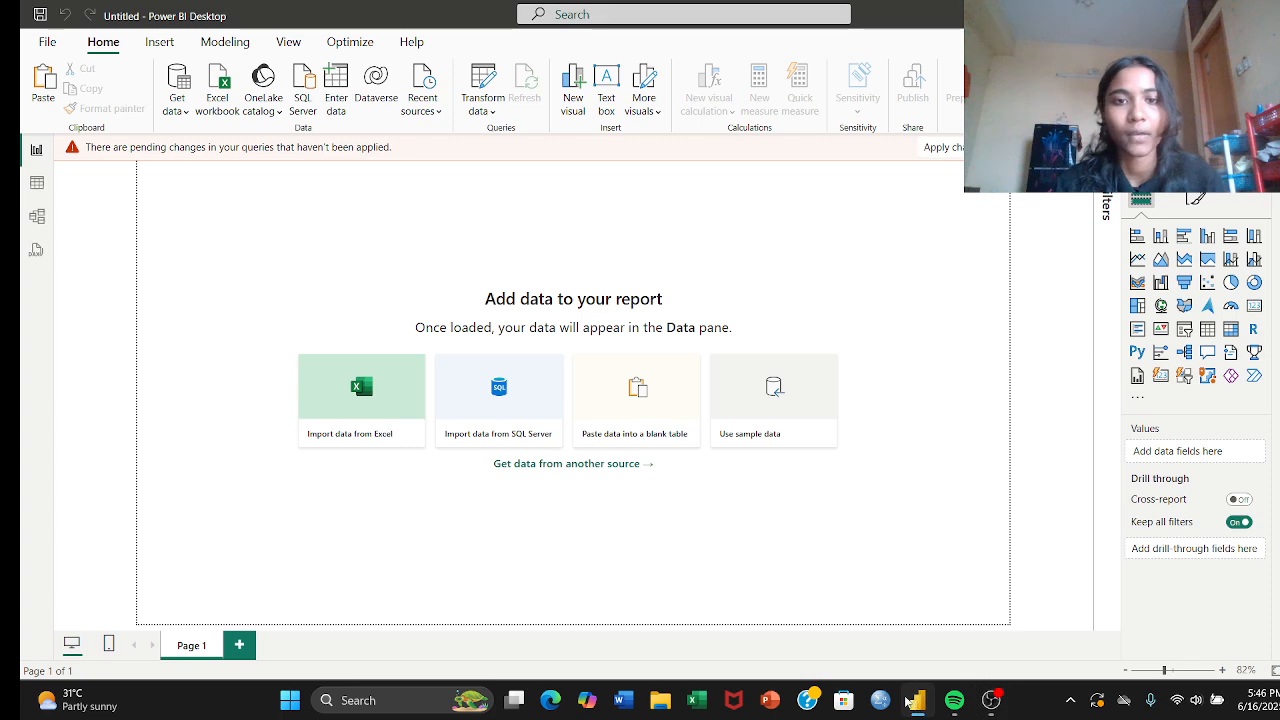
Step: Import Table1 from the Excel workbook Copy of DataPBI_for_Input(1) and open it for transformation in Power Query Editor
left_click(399, 397)
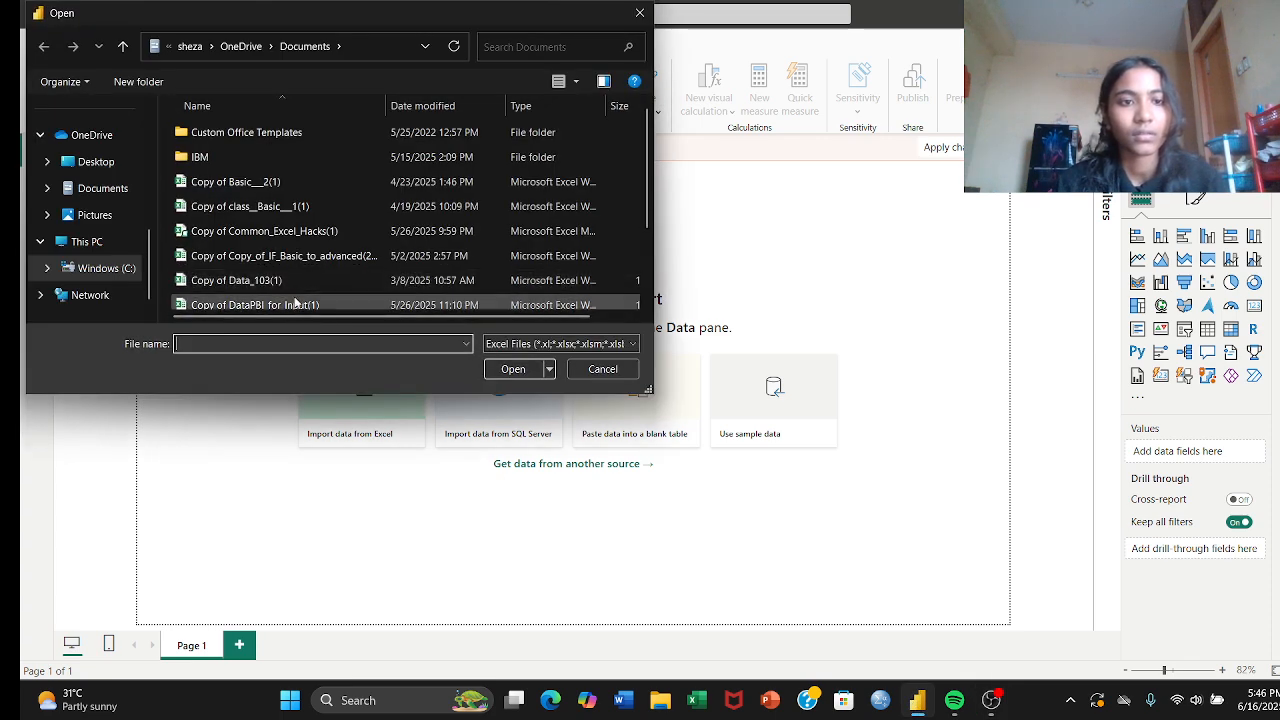
left_click(299, 304)
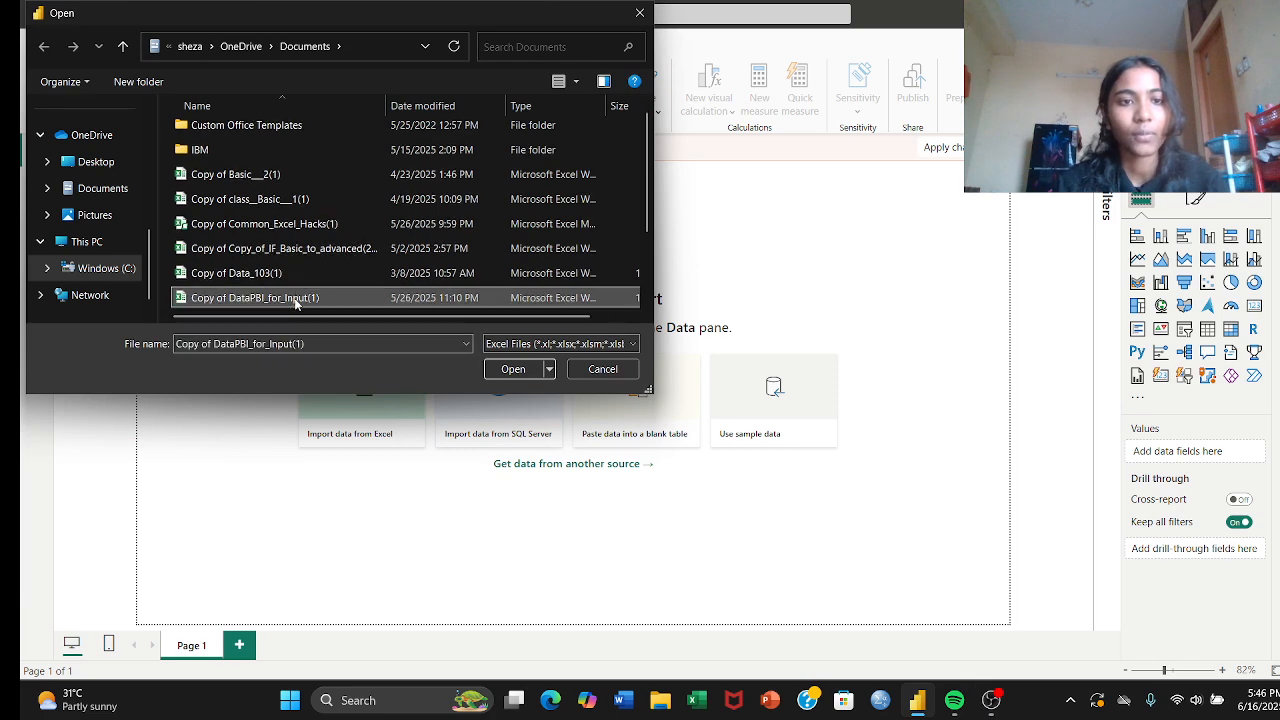
left_click(513, 369)
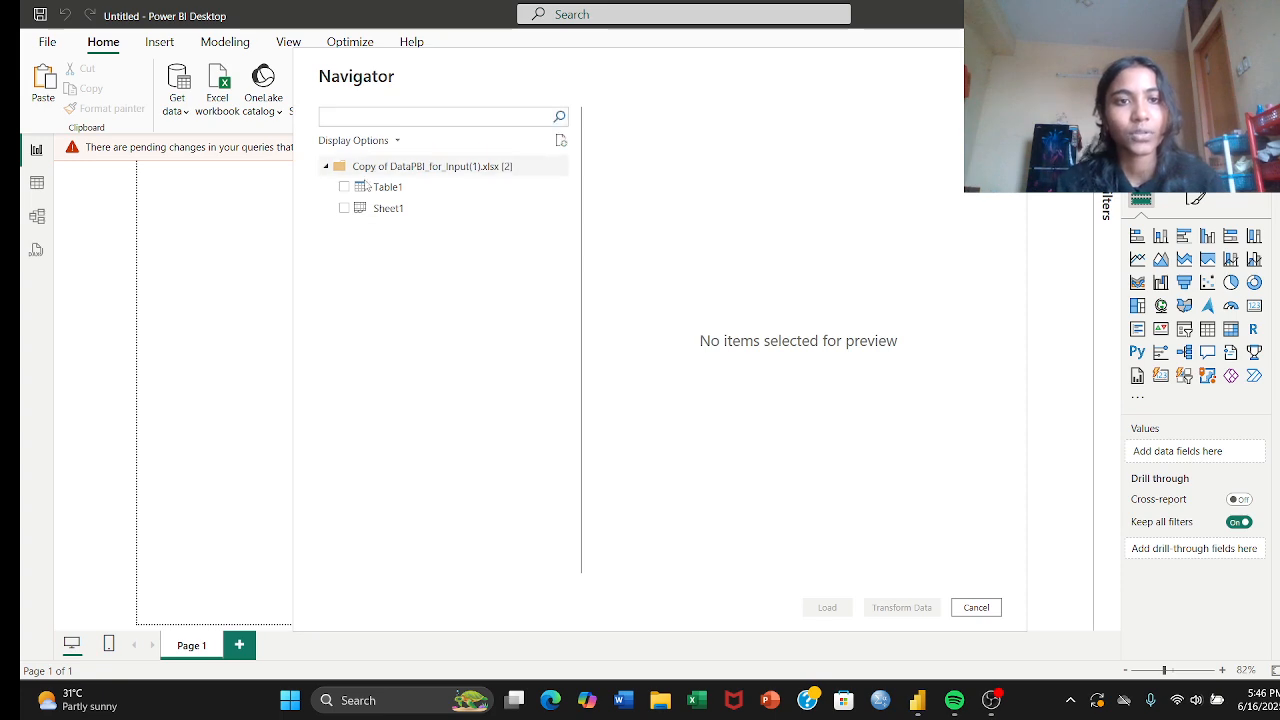
left_click(344, 187)
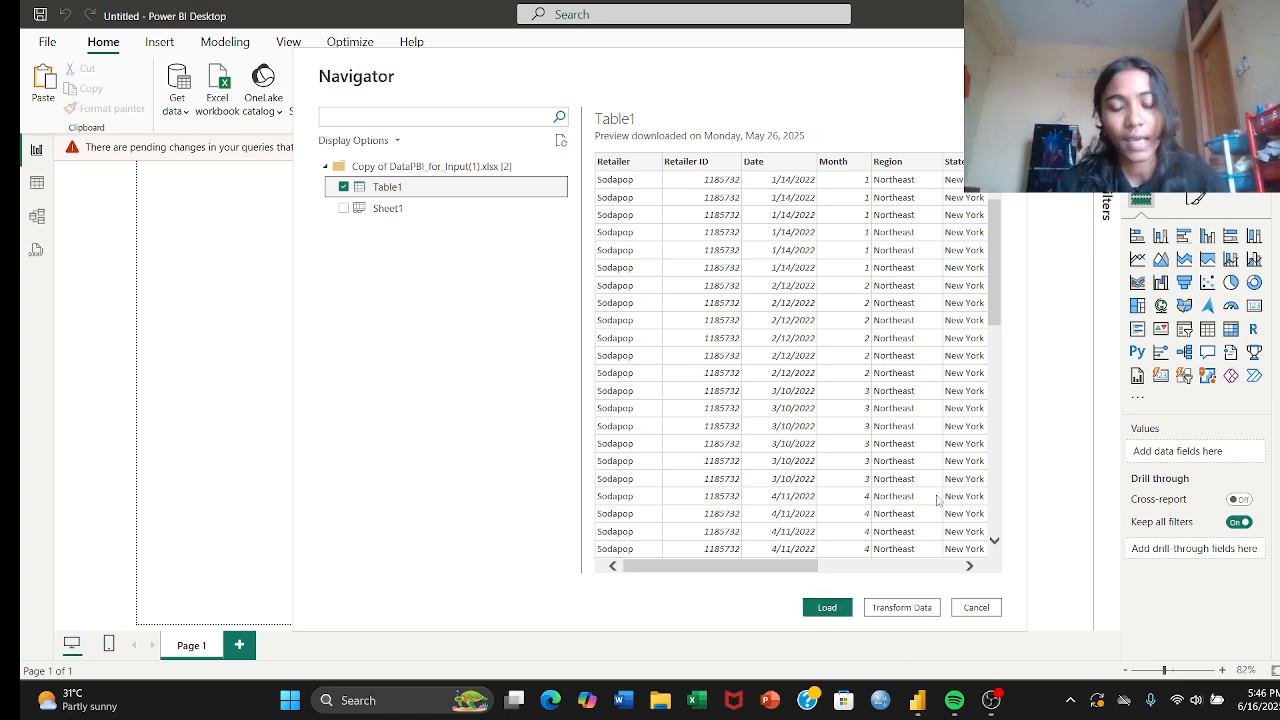
left_click(912, 610)
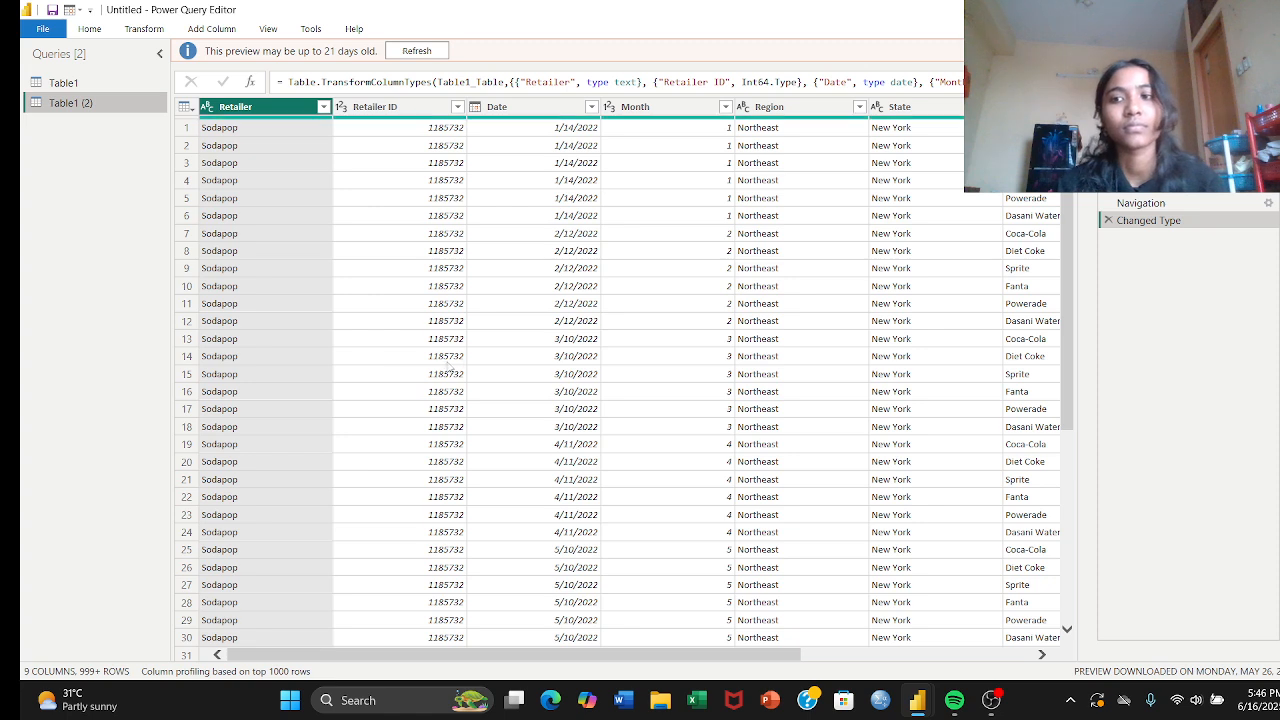
Step: Add a month name column derived from the Date column of Table1 (2)
left_click(557, 128)
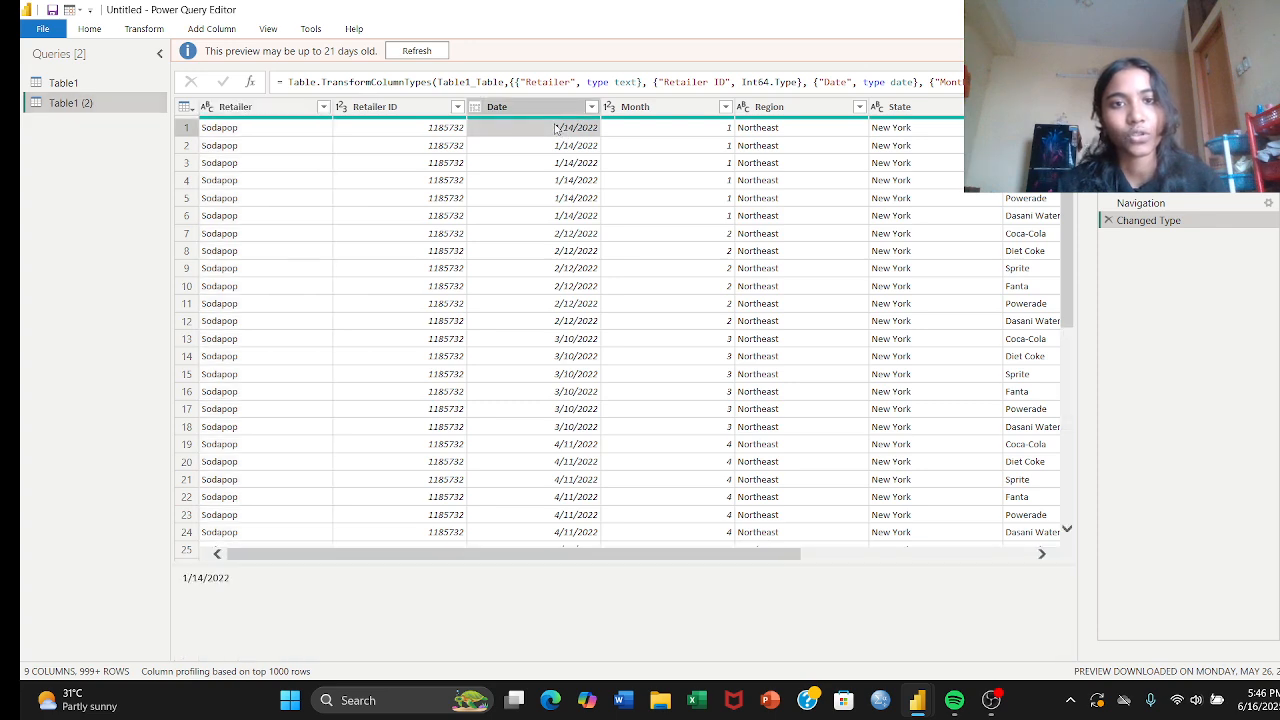
left_click(204, 32)
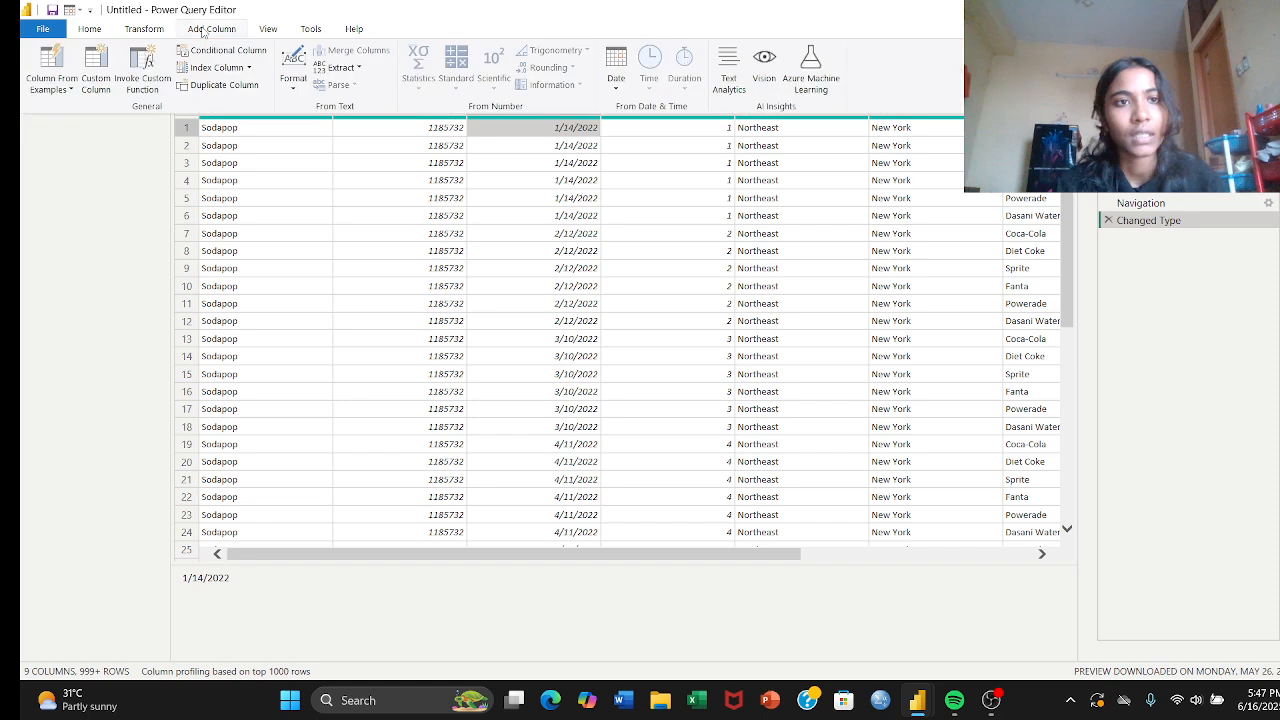
left_click(617, 80)
mouse_move(669, 183)
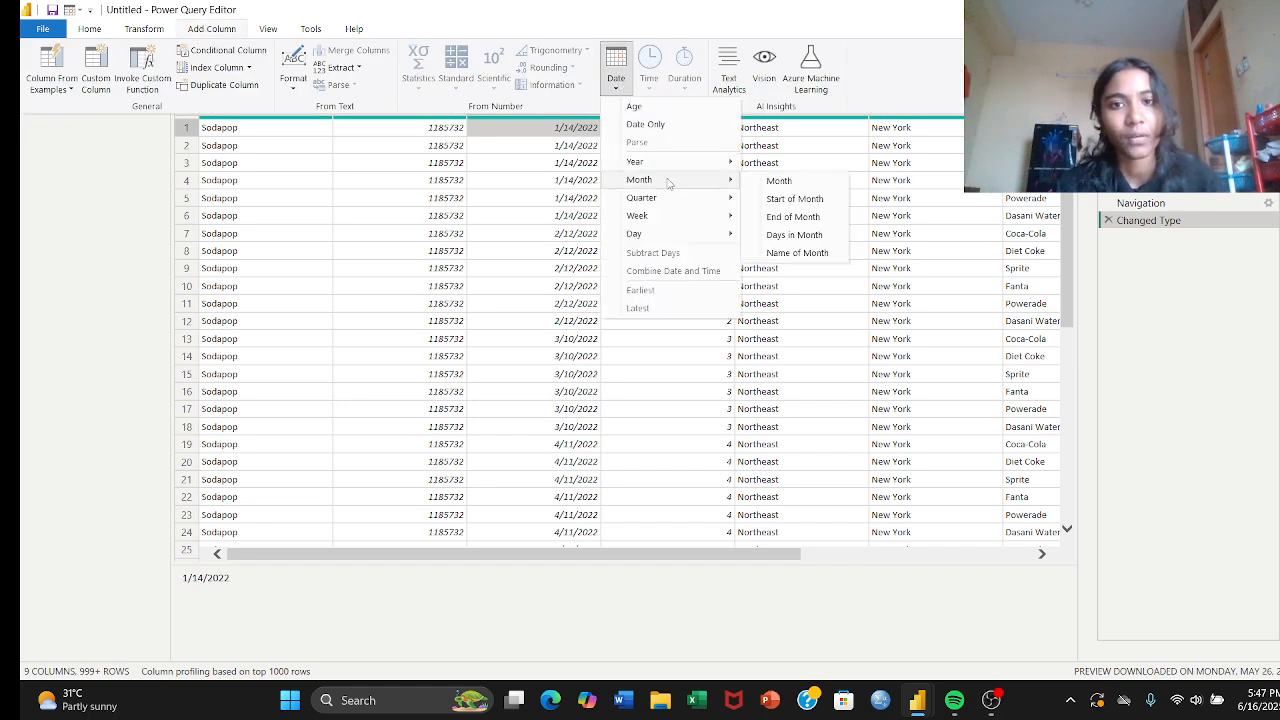
left_click(771, 254)
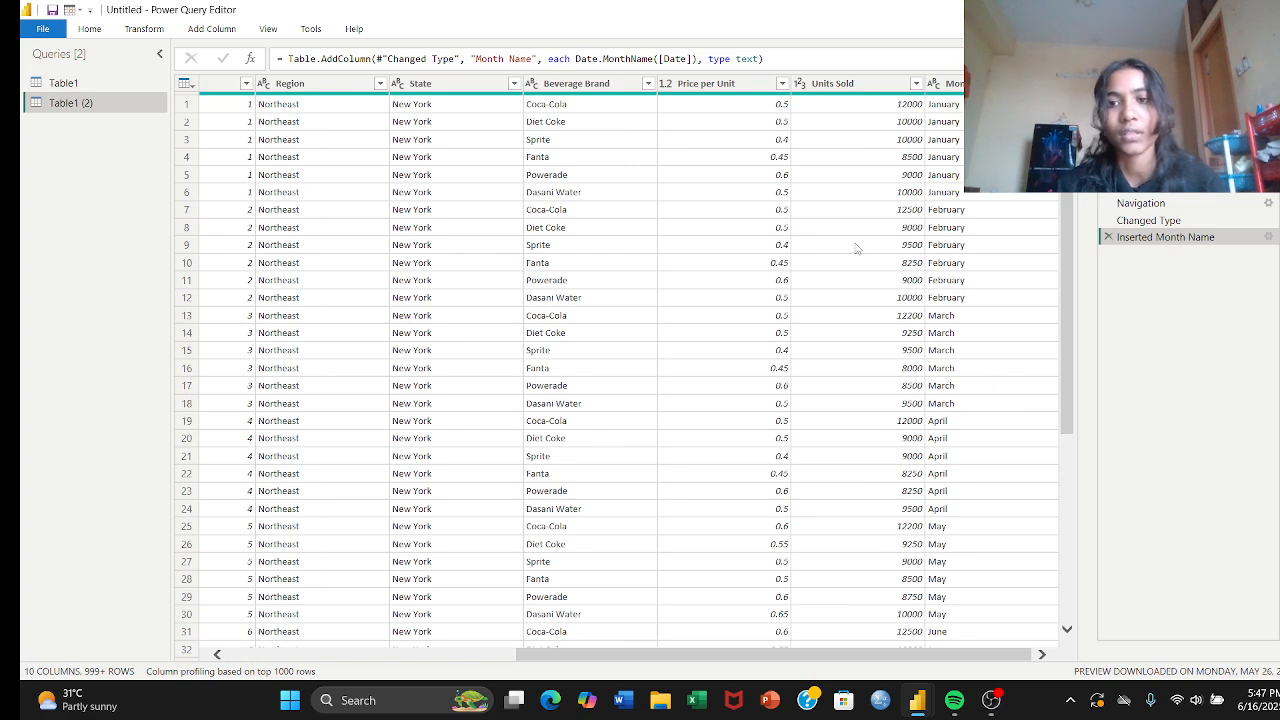
Step: Start a custom column in Table1 (2) and name it Revenue
key("Home")
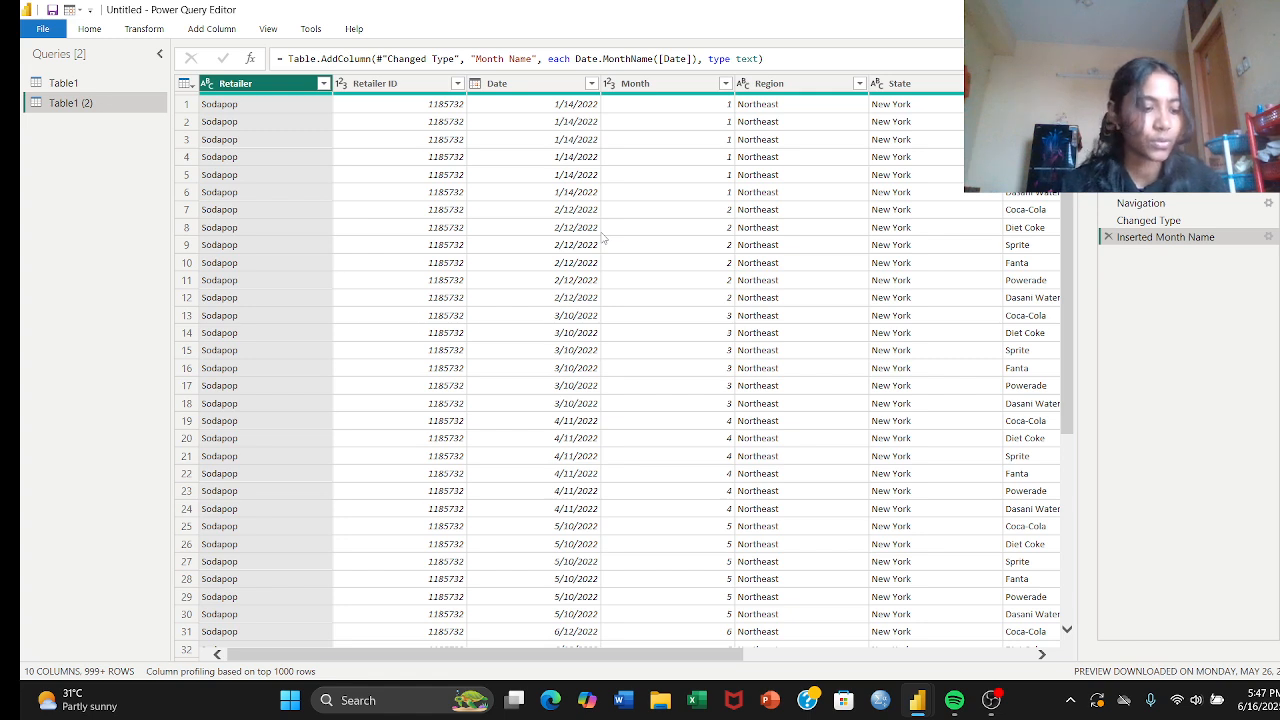
left_click(224, 32)
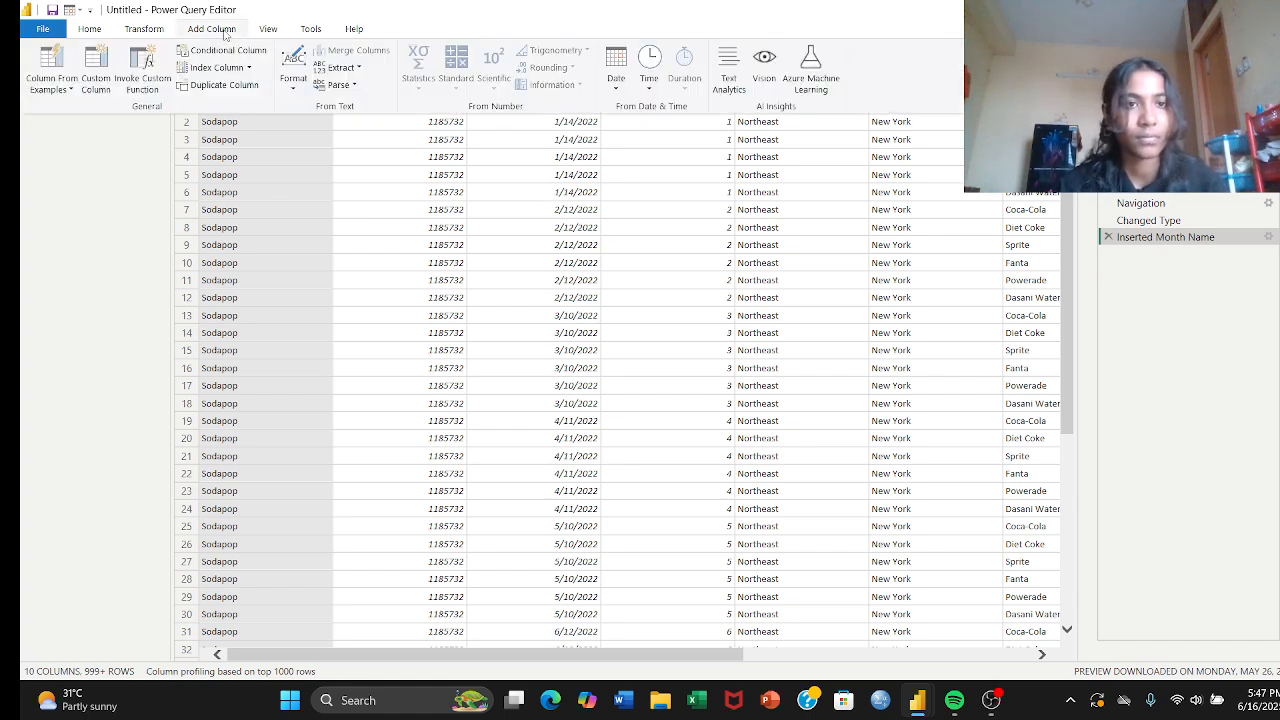
left_click(100, 68)
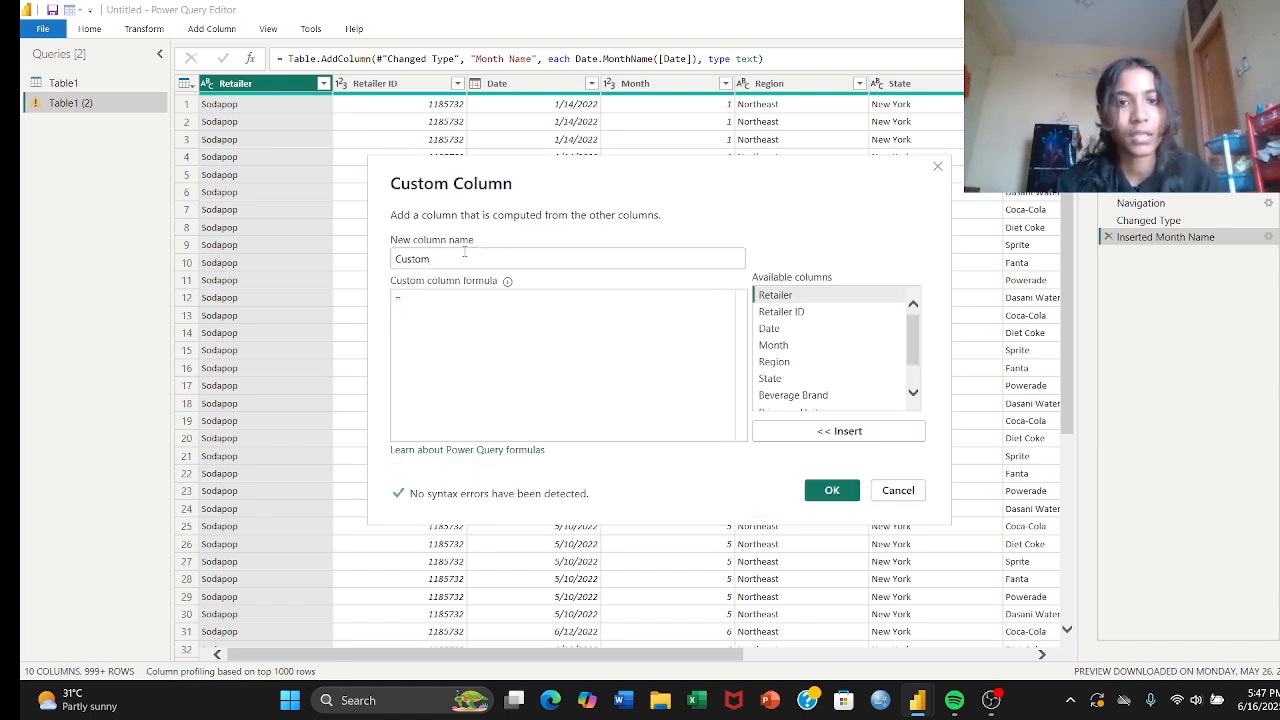
left_click(464, 258)
key("BackSpace")
key("BackSpace")
key("BackSpace")
key("BackSpace")
key("BackSpace")
key("BackSpace")
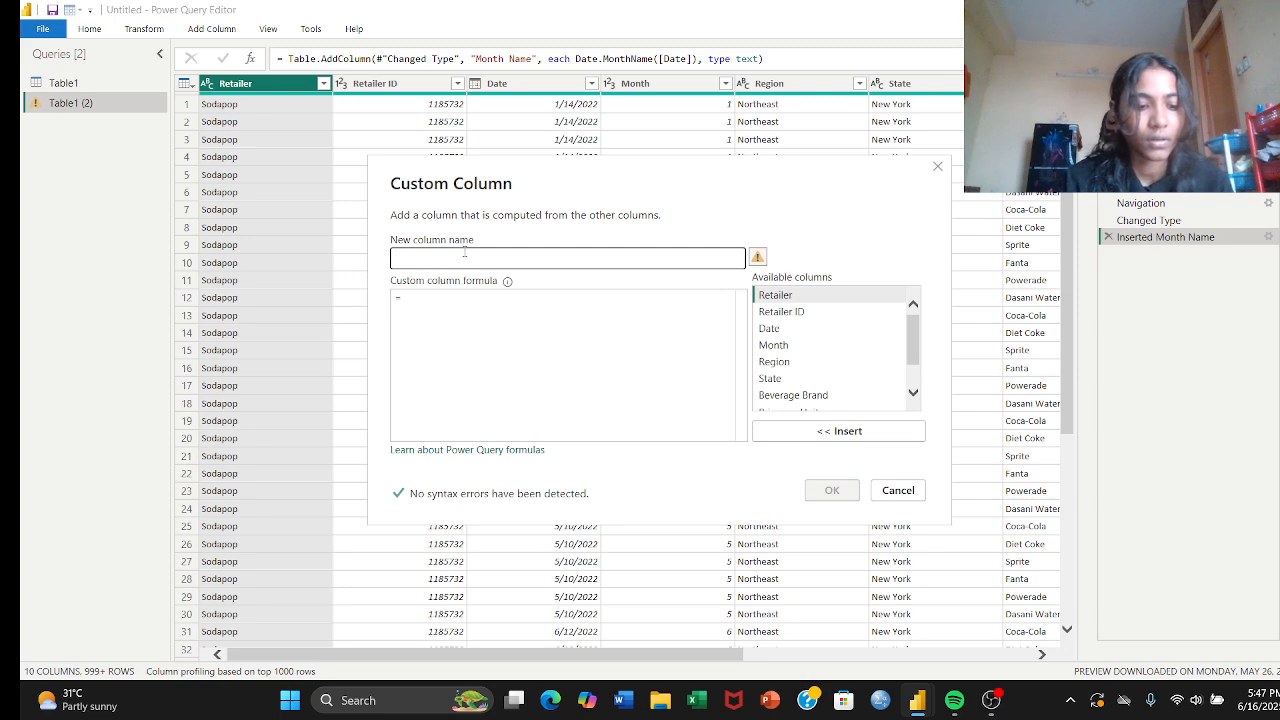
type("Revenue")
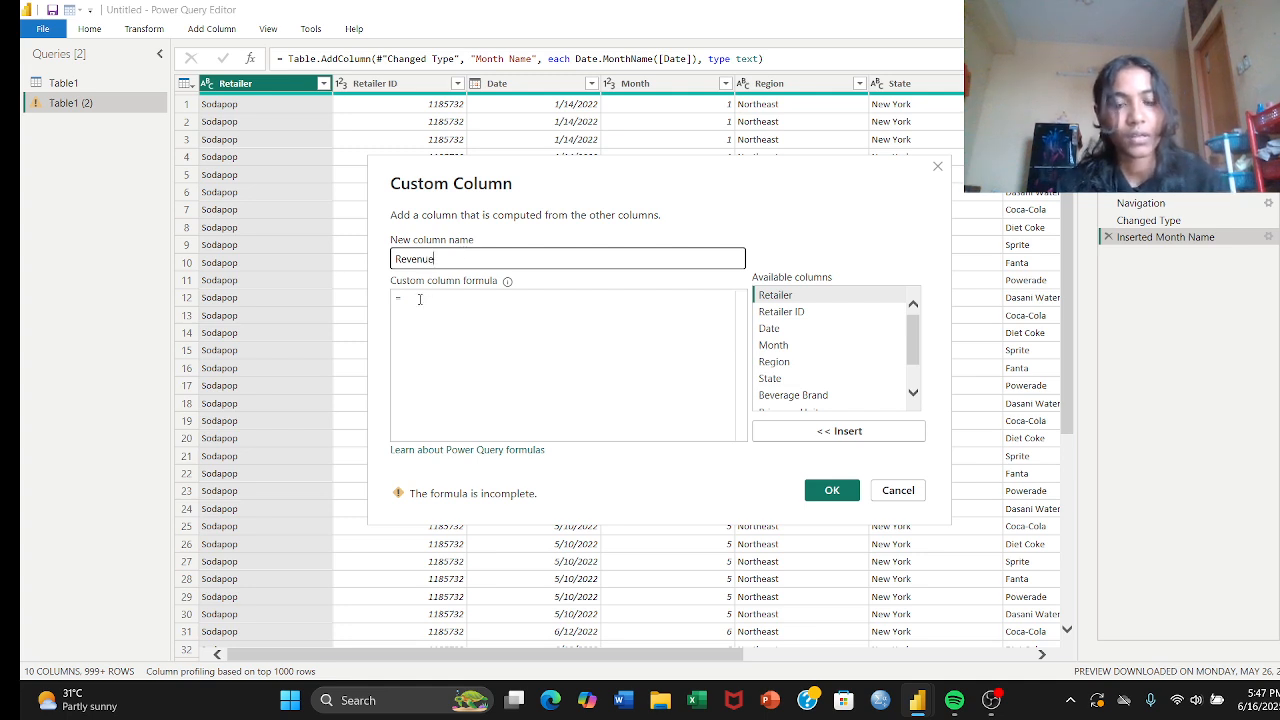
Step: Define the Revenue column as [Price per Unit]*[Units Sold] and set its data type to Whole Number
left_click(420, 299)
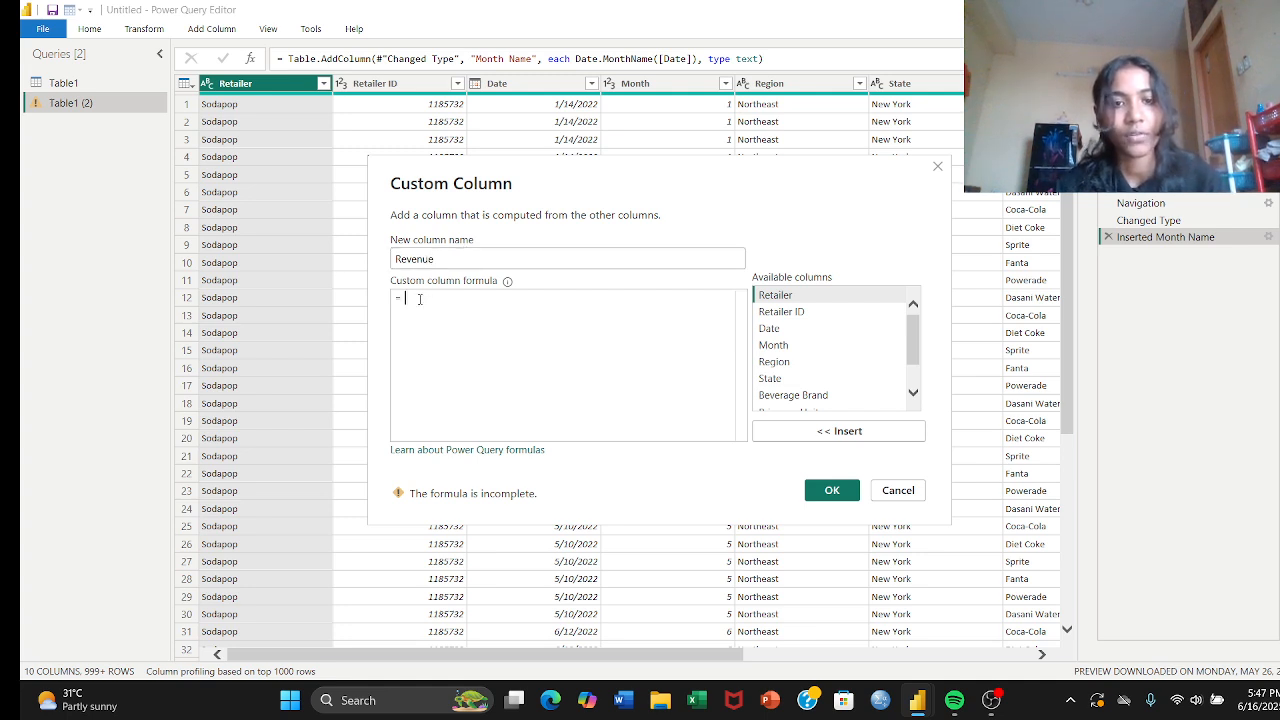
scroll(796, 387, "down", 1)
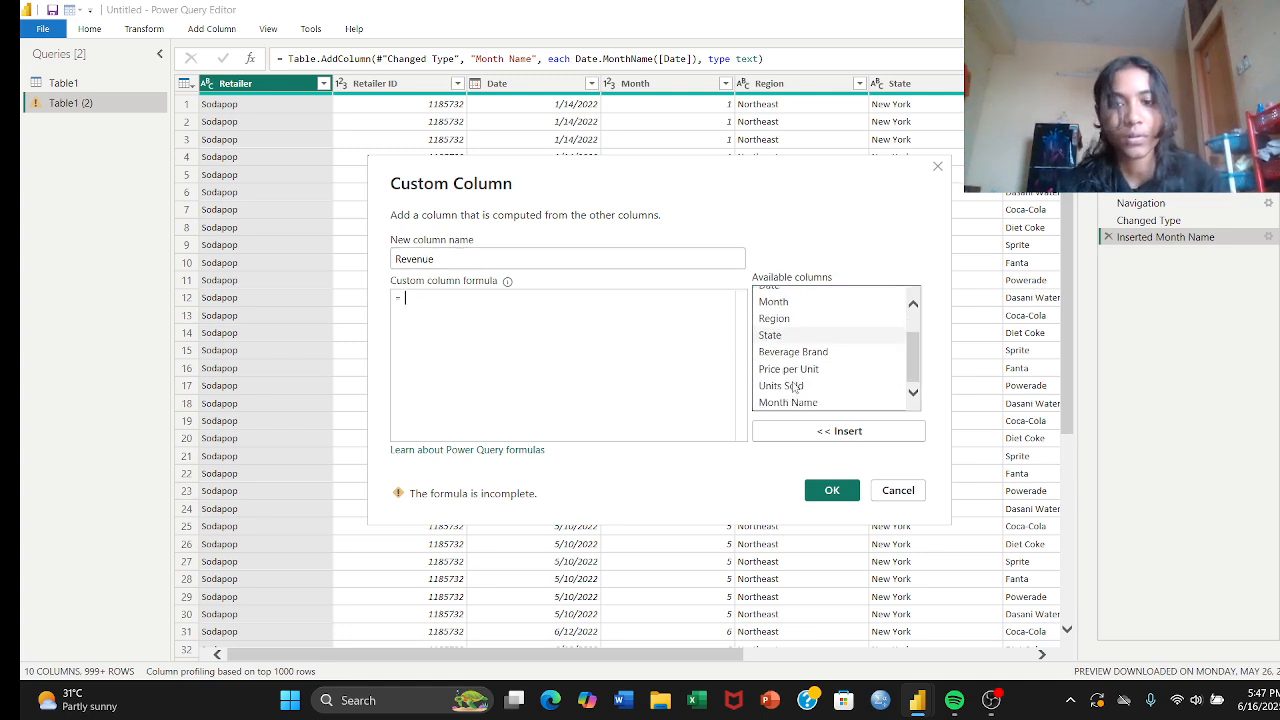
double_click(790, 369)
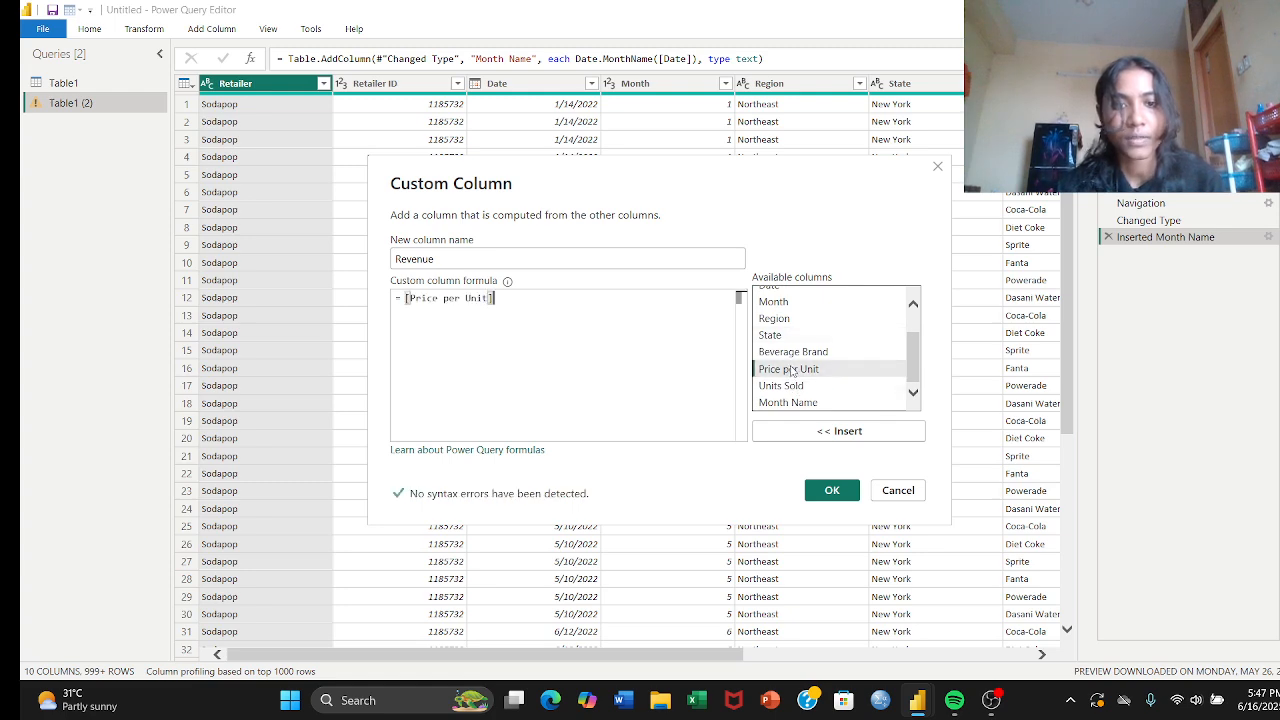
type("*")
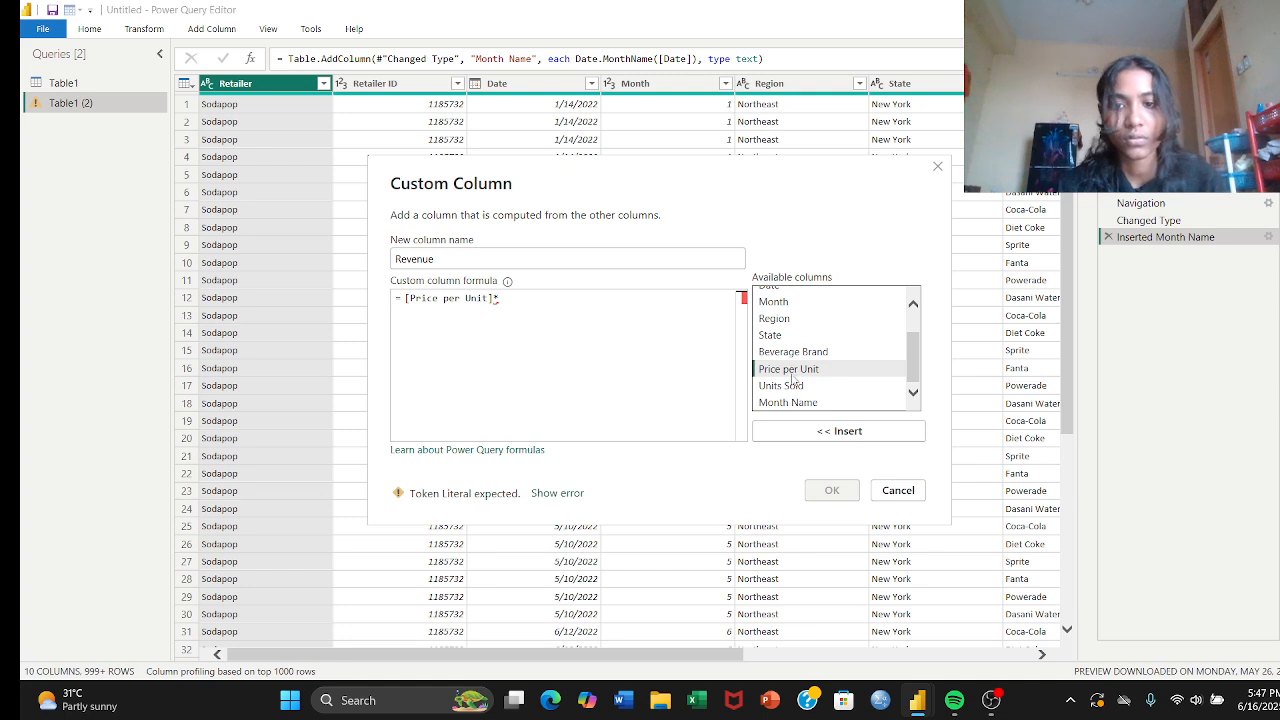
double_click(793, 386)
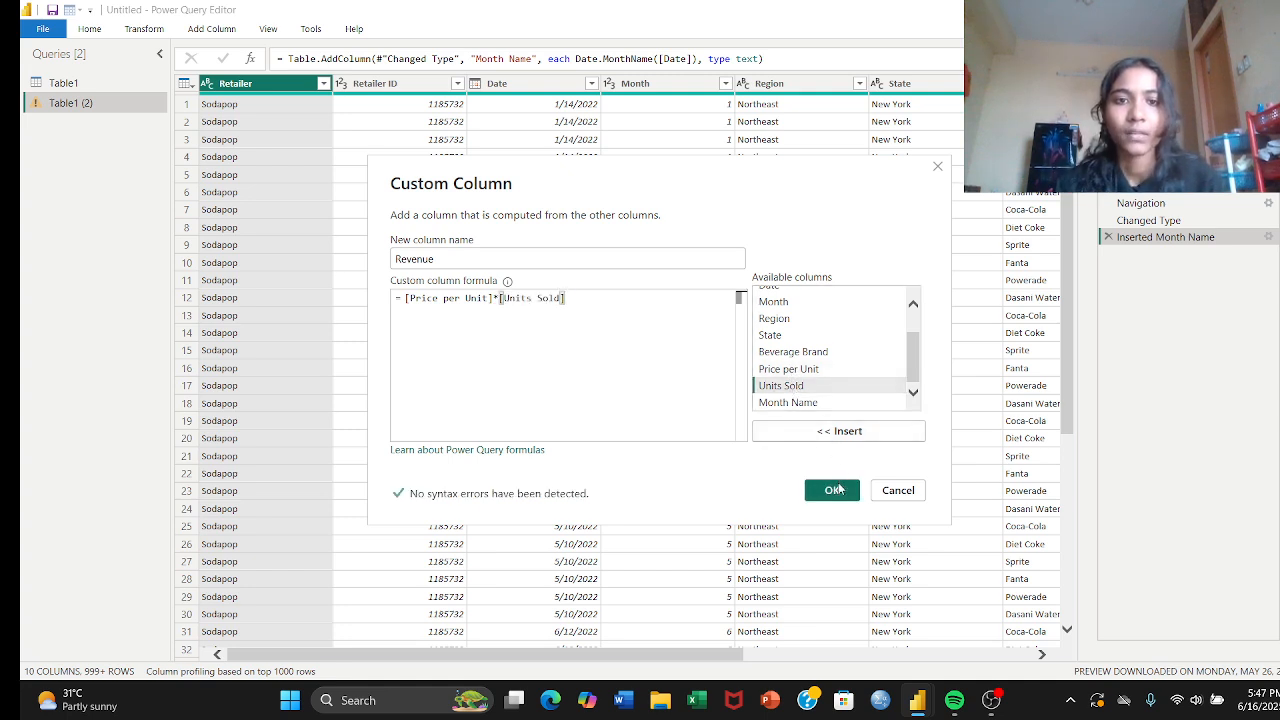
left_click(835, 491)
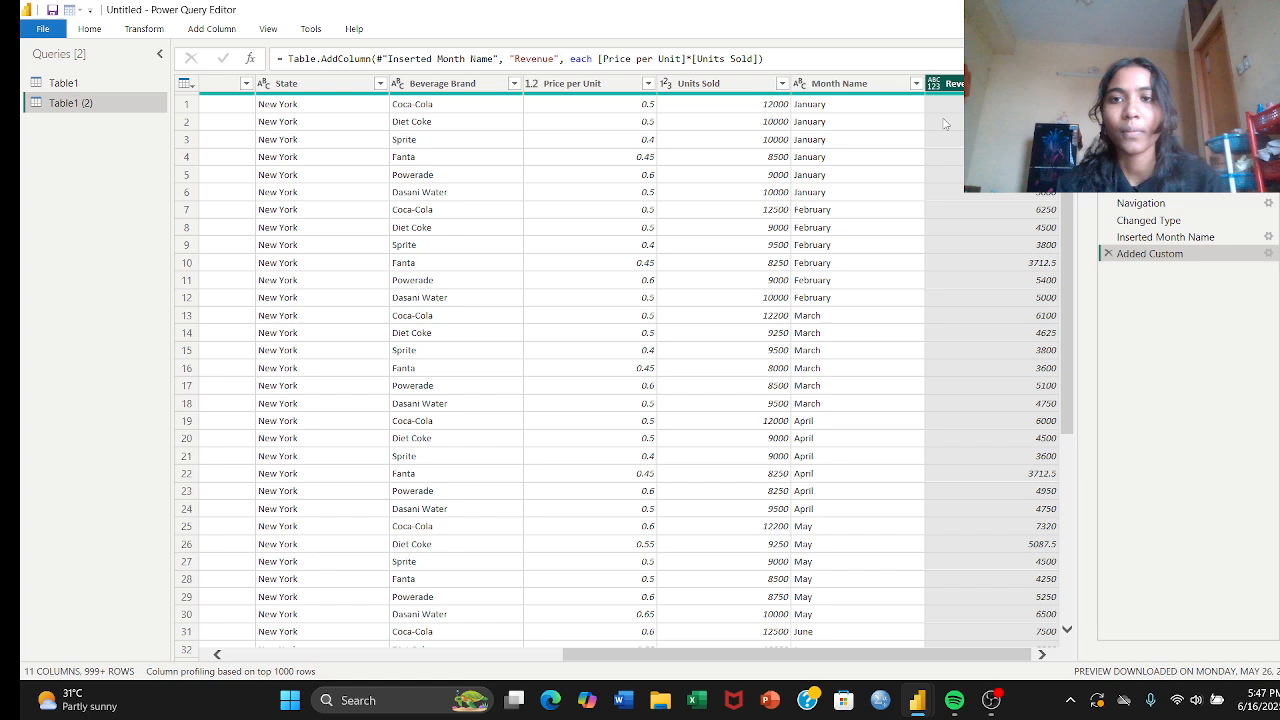
left_click(932, 86)
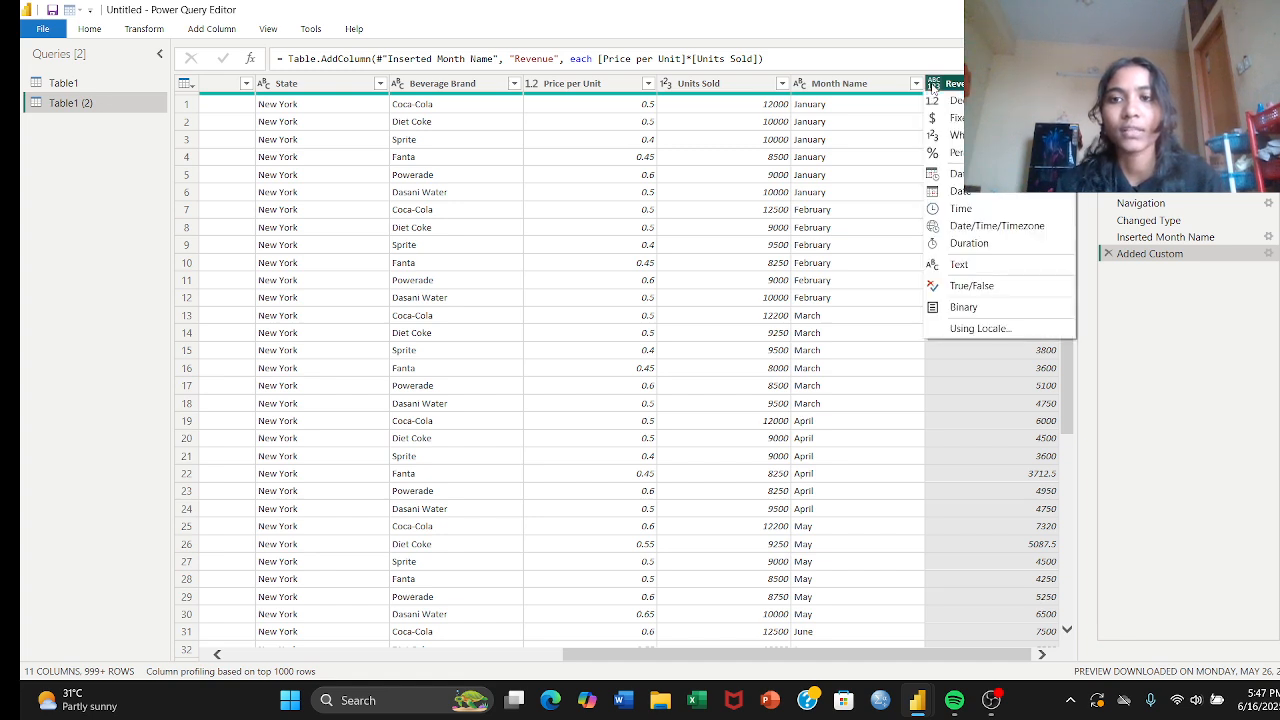
left_click(941, 137)
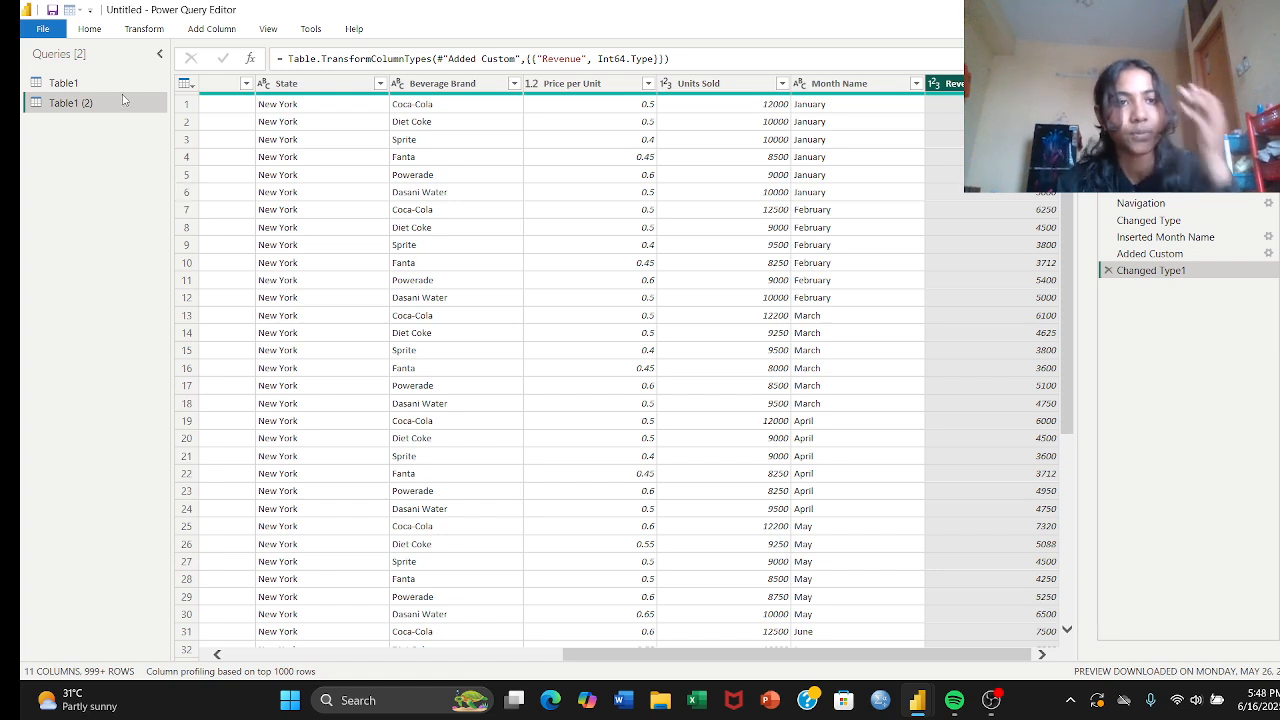
Step: Close the query editor with its changes applied and expand the field list of Table1 (2) in the report
left_click(84, 29)
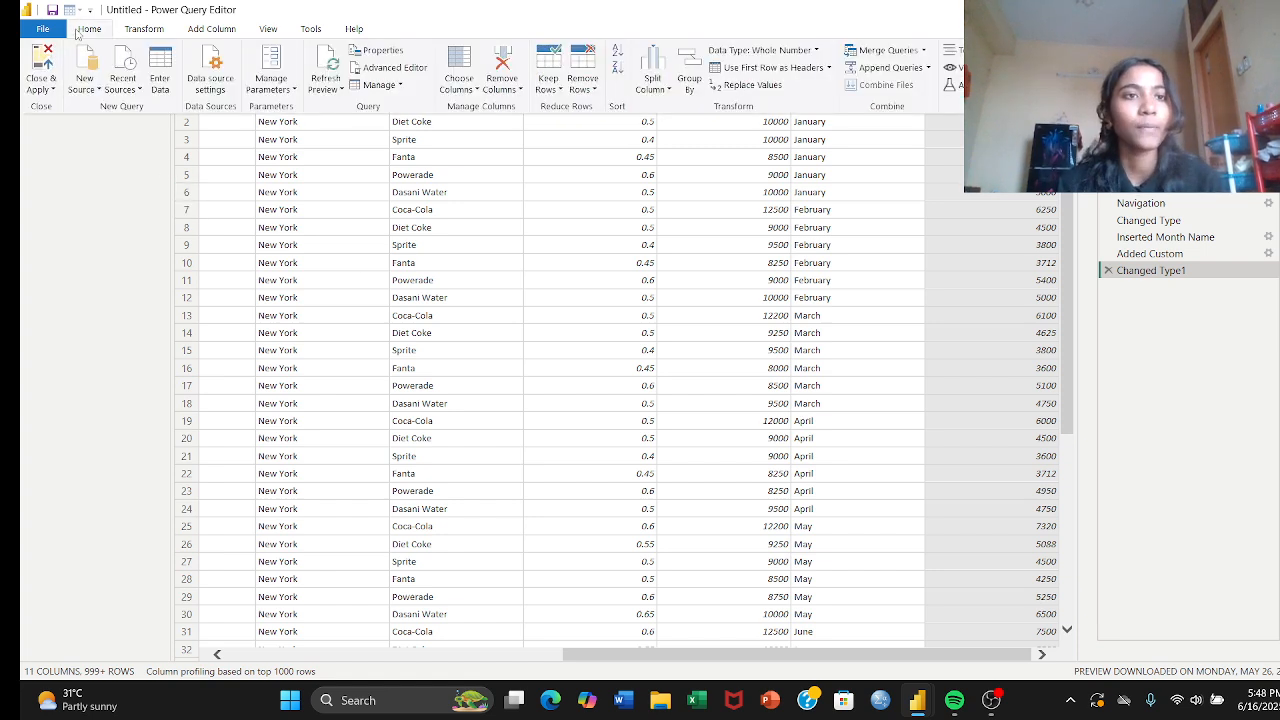
left_click(45, 88)
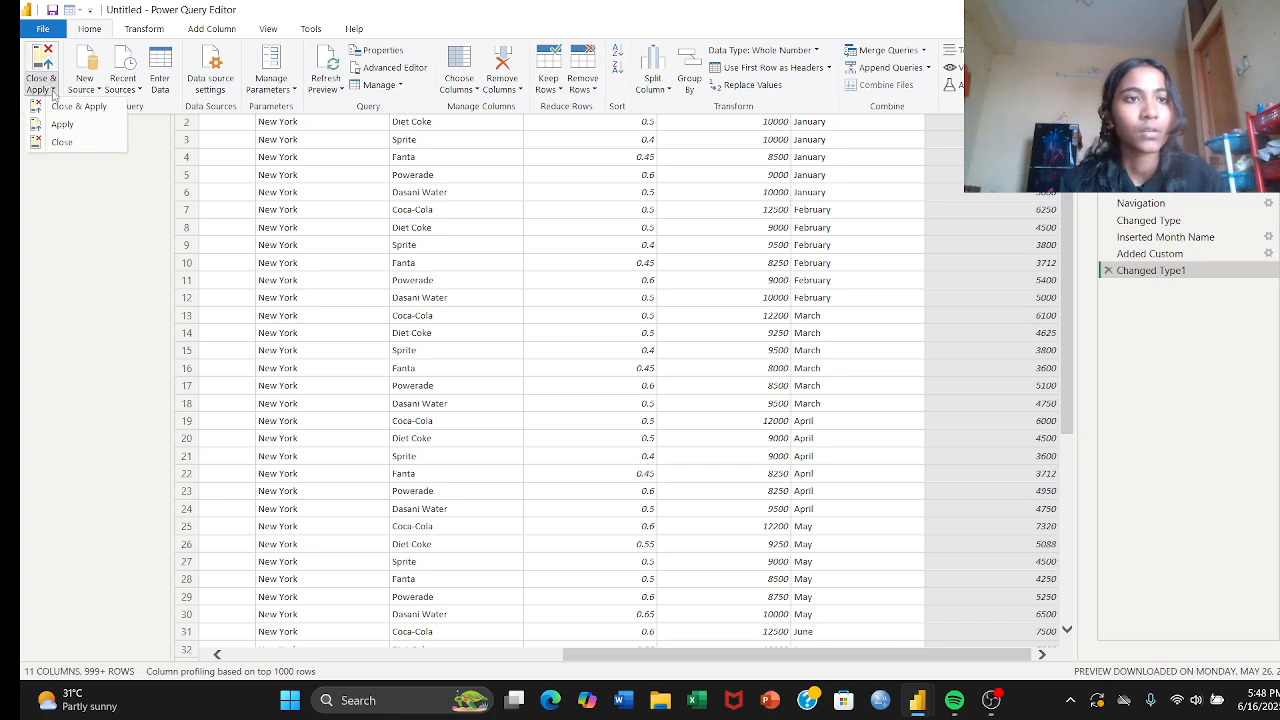
left_click(58, 107)
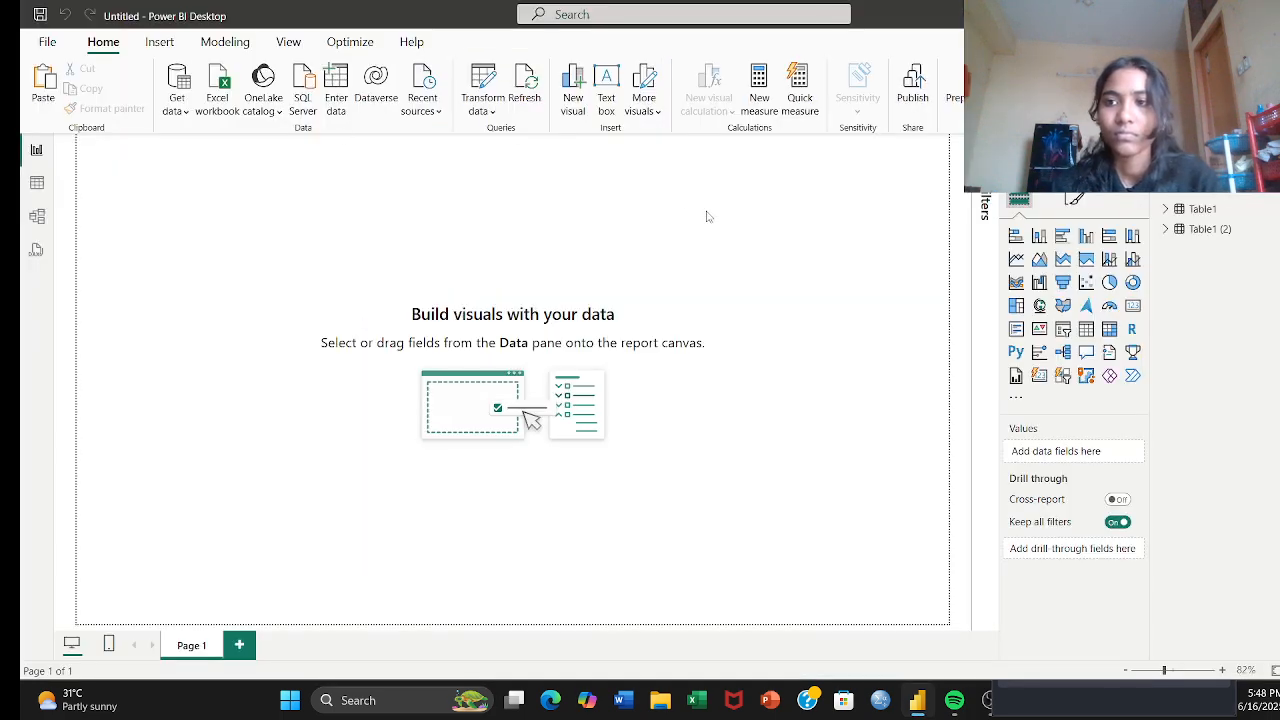
left_click(1164, 229)
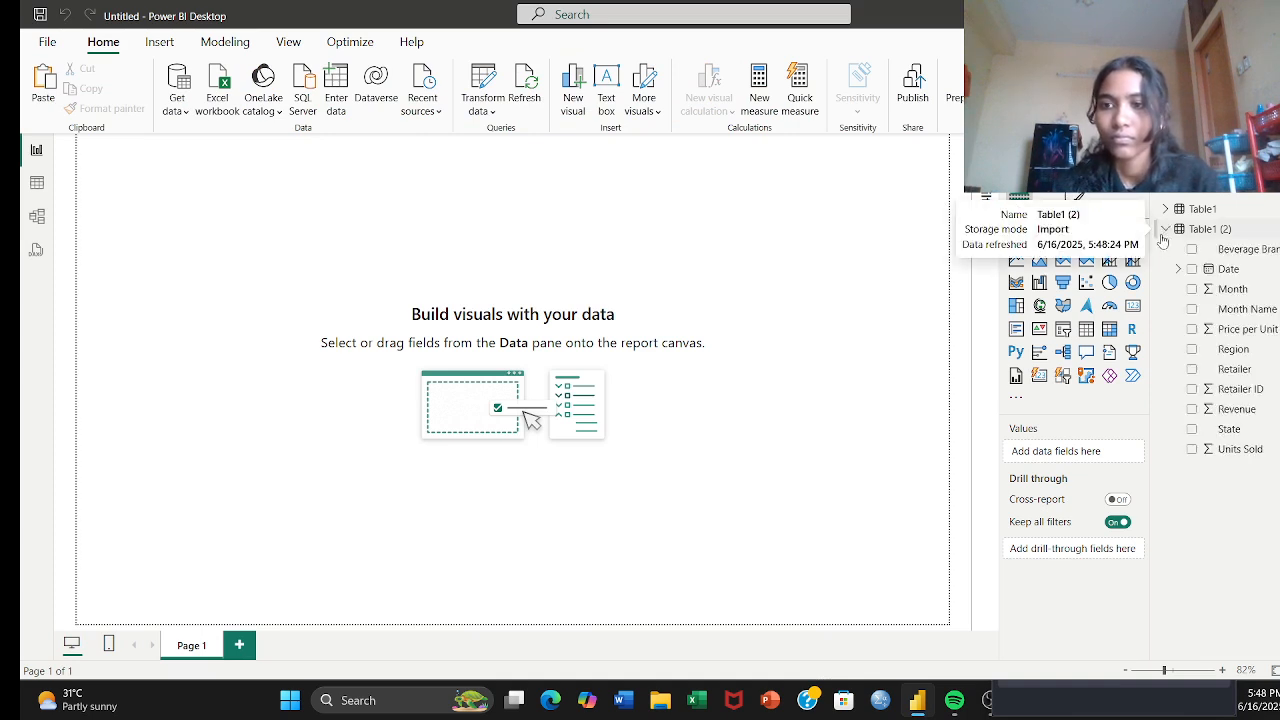
Step: Insert a plain rectangle shape on the blank report page
left_click(160, 45)
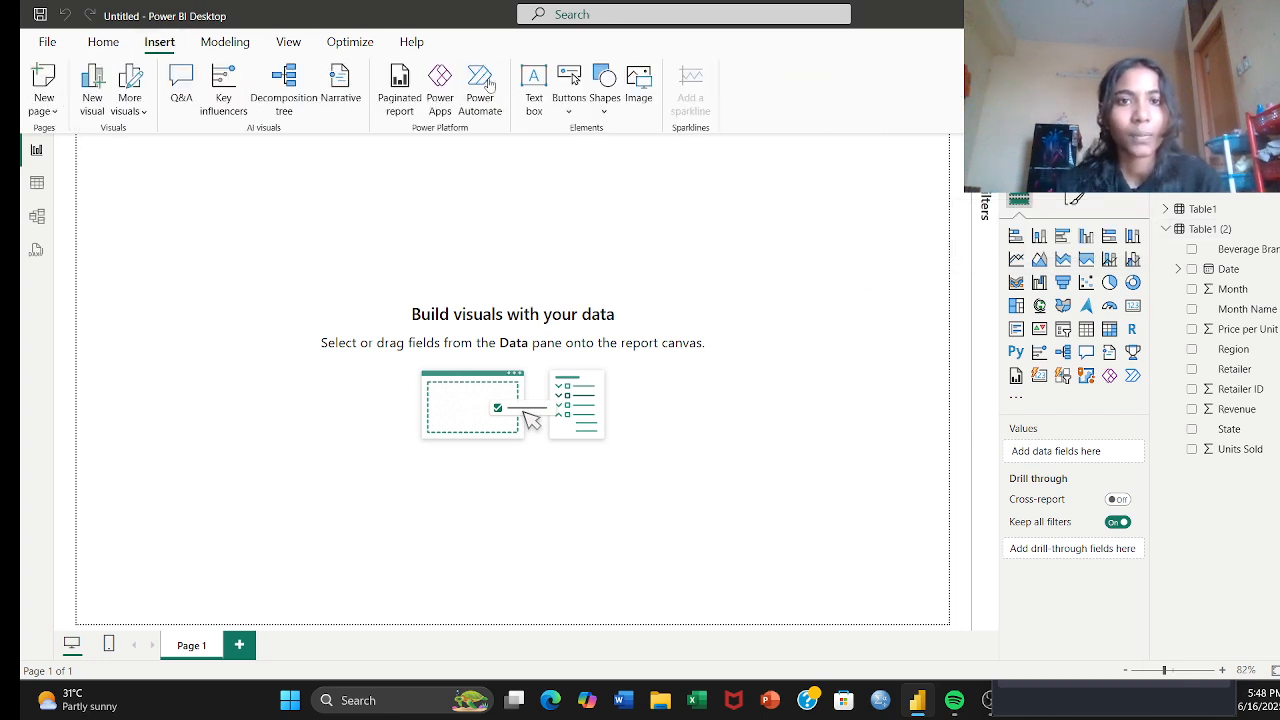
left_click(598, 90)
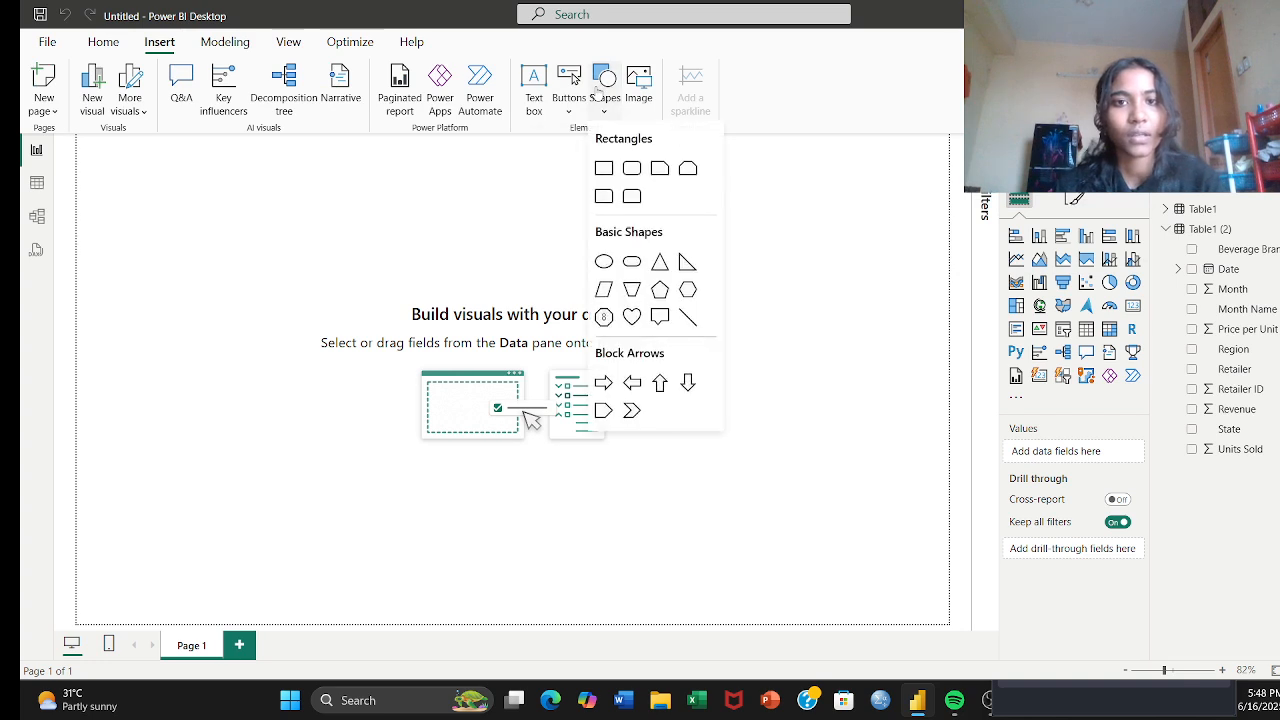
left_click(604, 170)
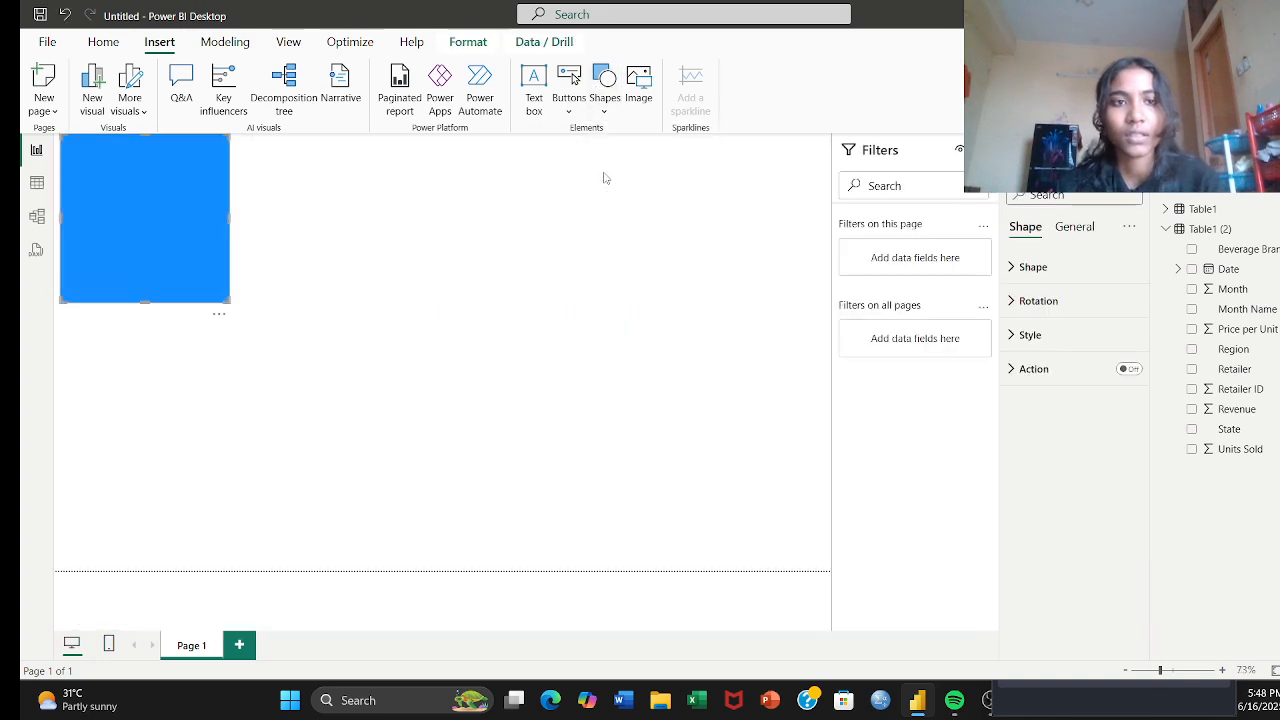
Step: Turn on text for the rectangle and set it to "Sales Dashboard"
left_click(1016, 337)
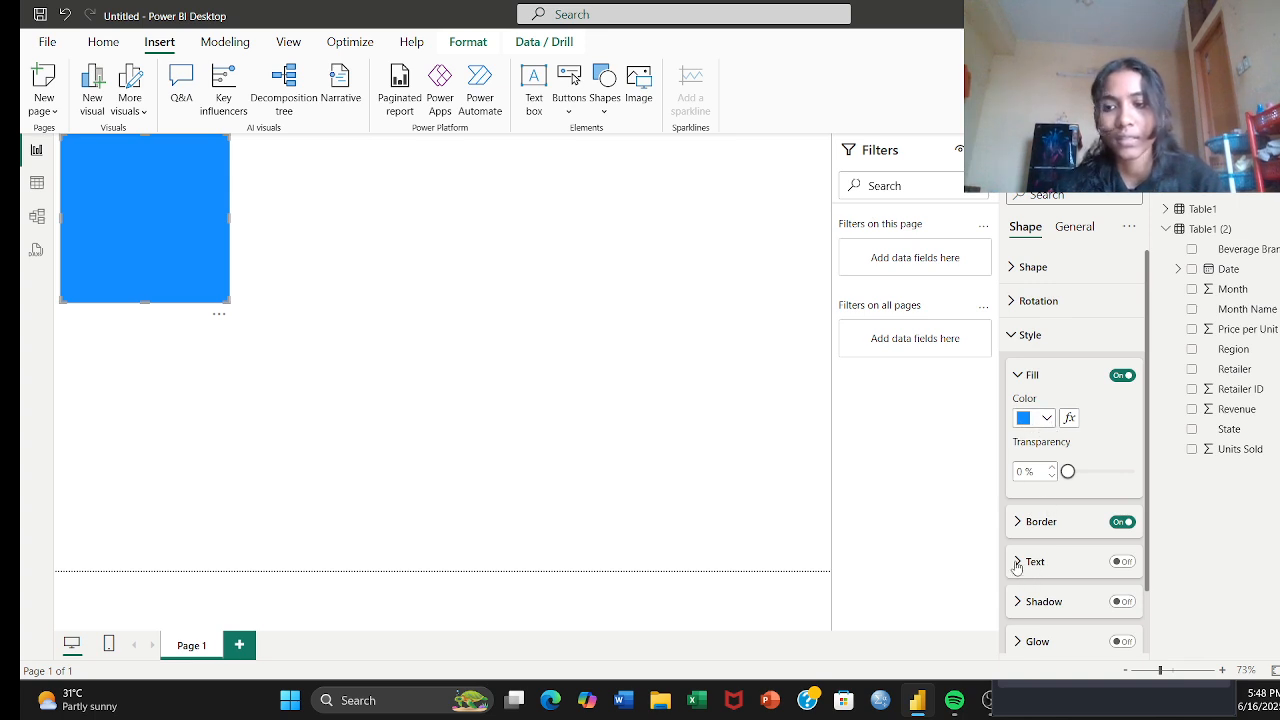
left_click(1121, 562)
left_click(1019, 566)
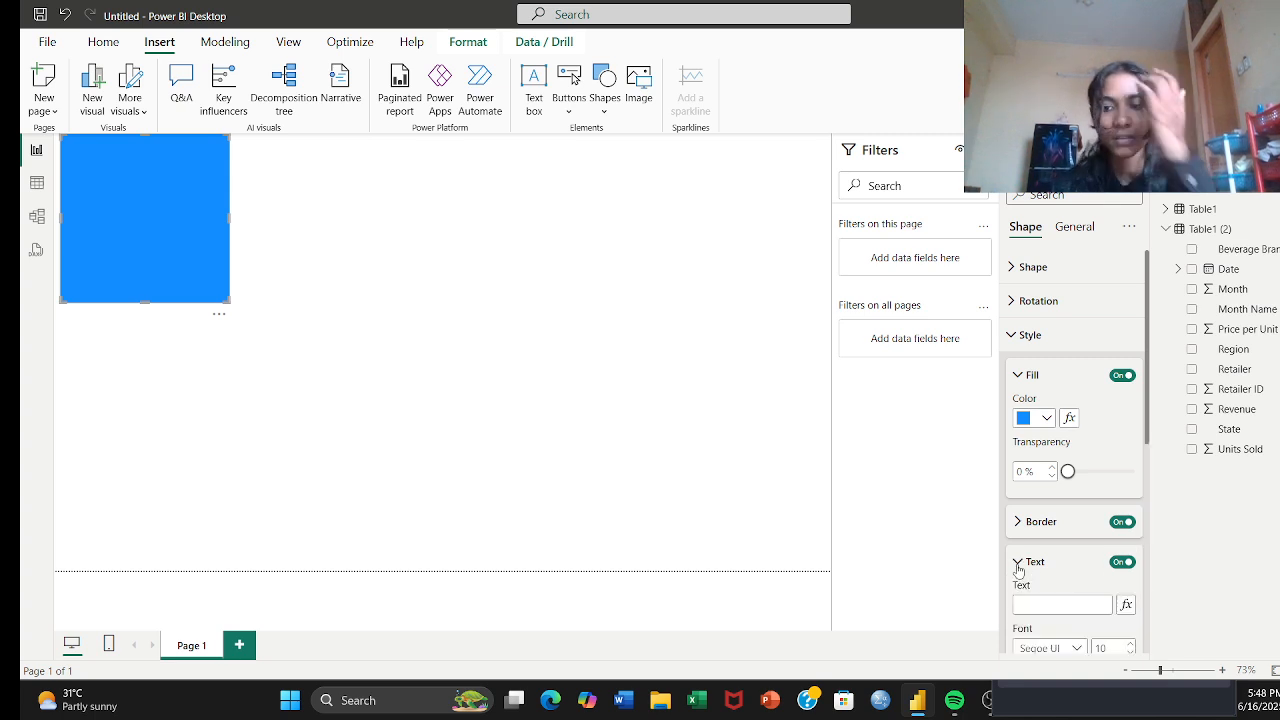
left_click(1034, 604)
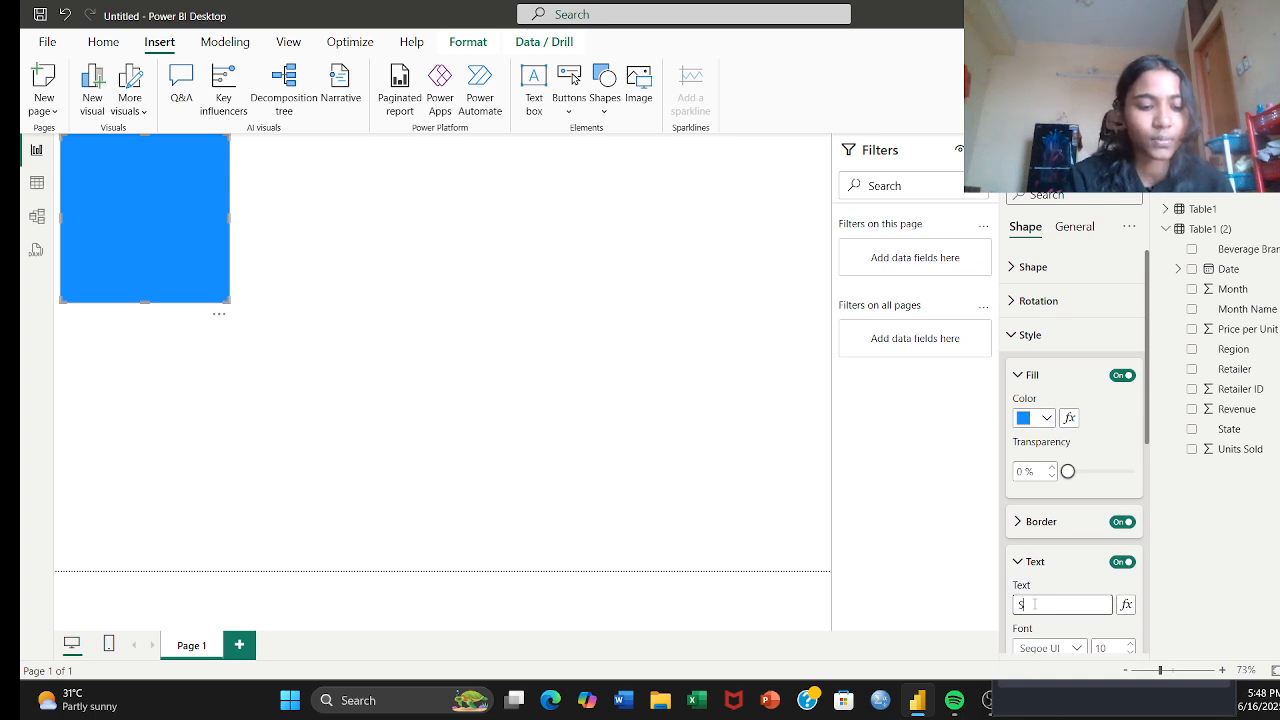
type("Sale")
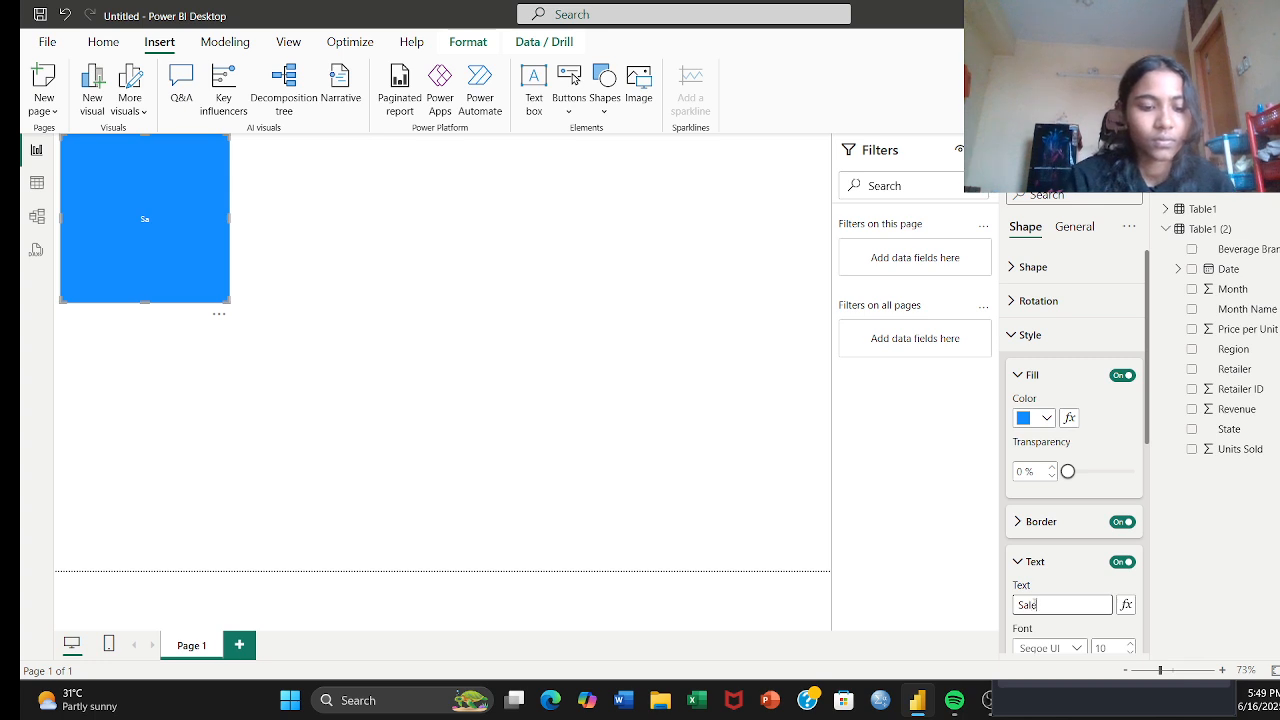
type("s Dashboard")
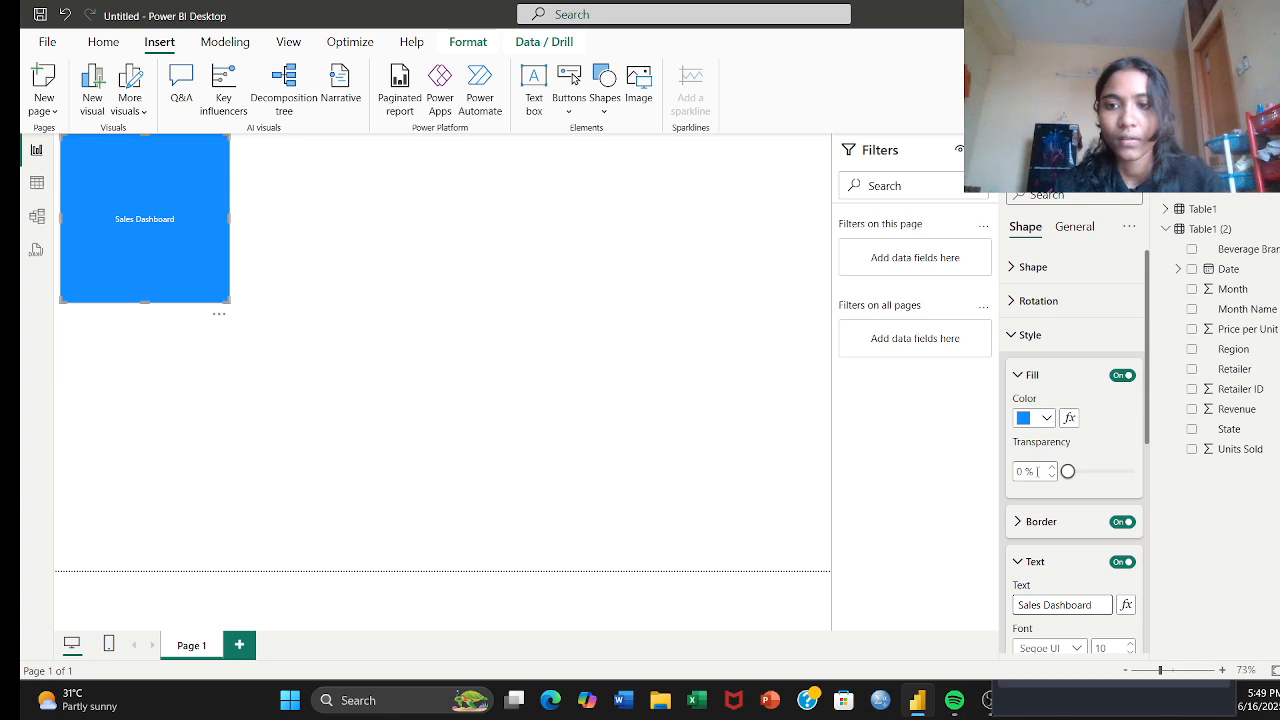
scroll(1075, 544, "down", 2)
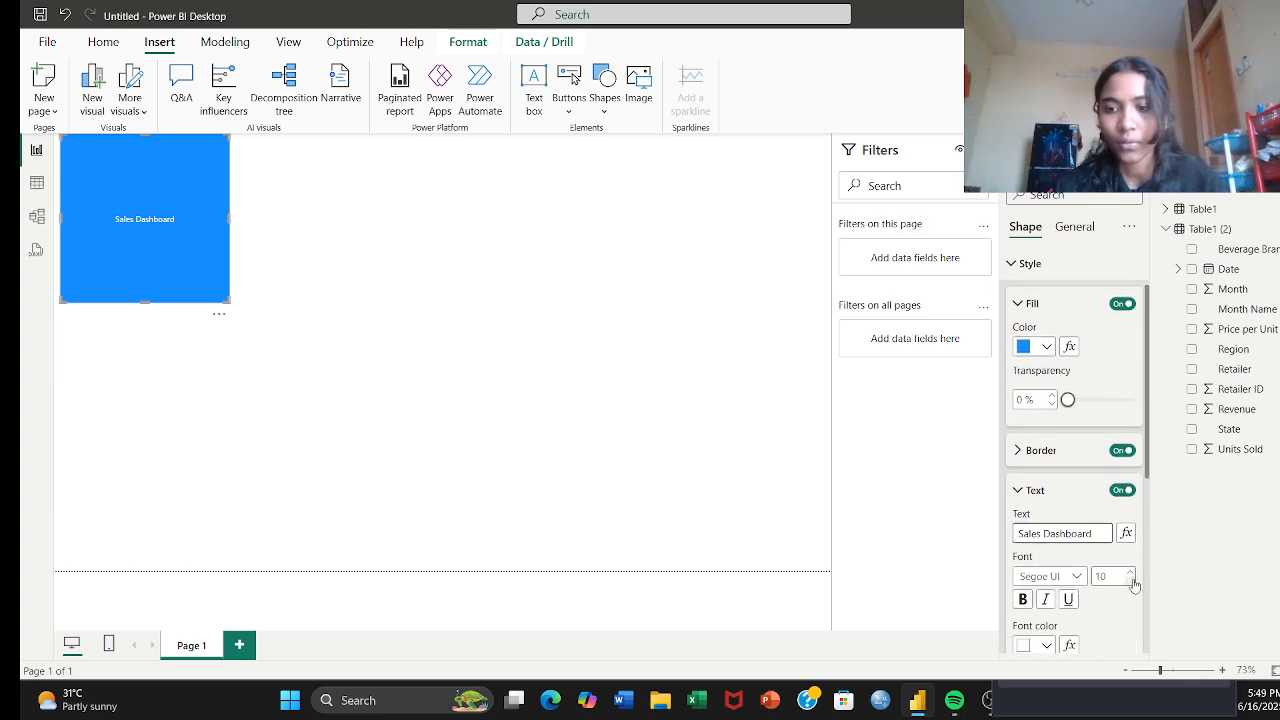
Step: Set the "Sales Dashboard" text to bold at size 25 and stretch the rectangle into a shallow banner across the full page width
double_click(1114, 575)
key("BackSpace")
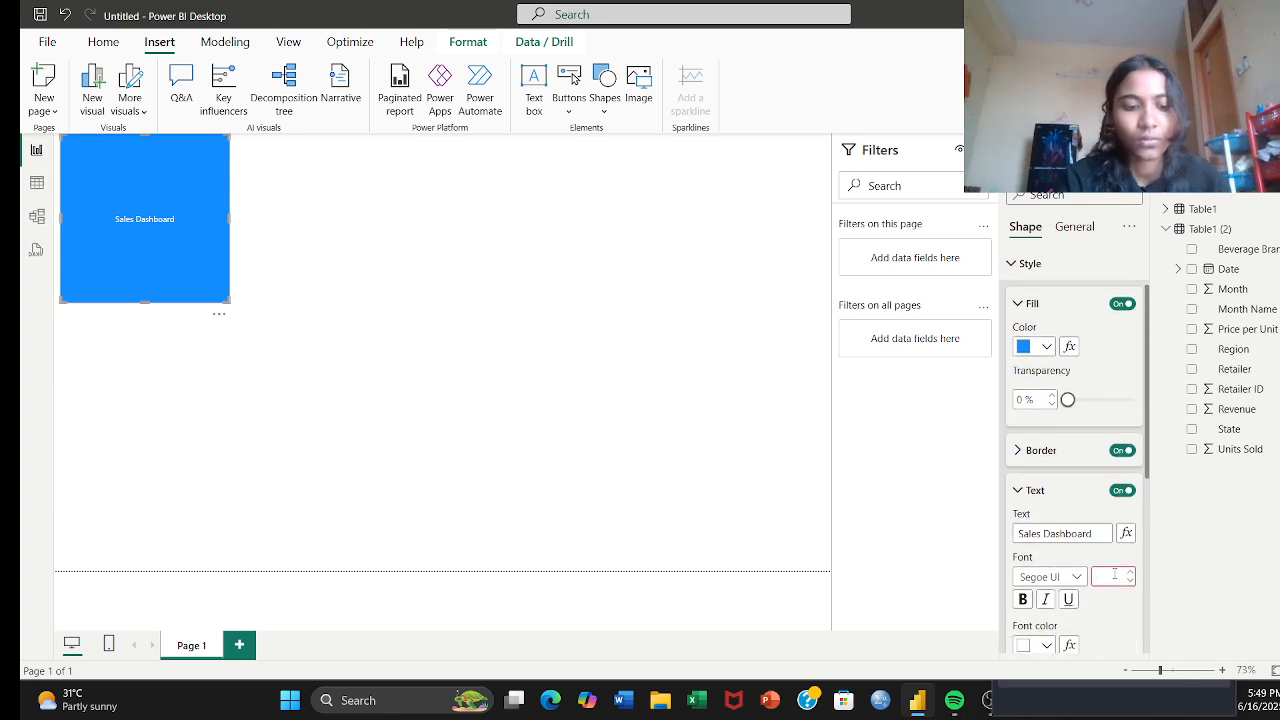
type("25")
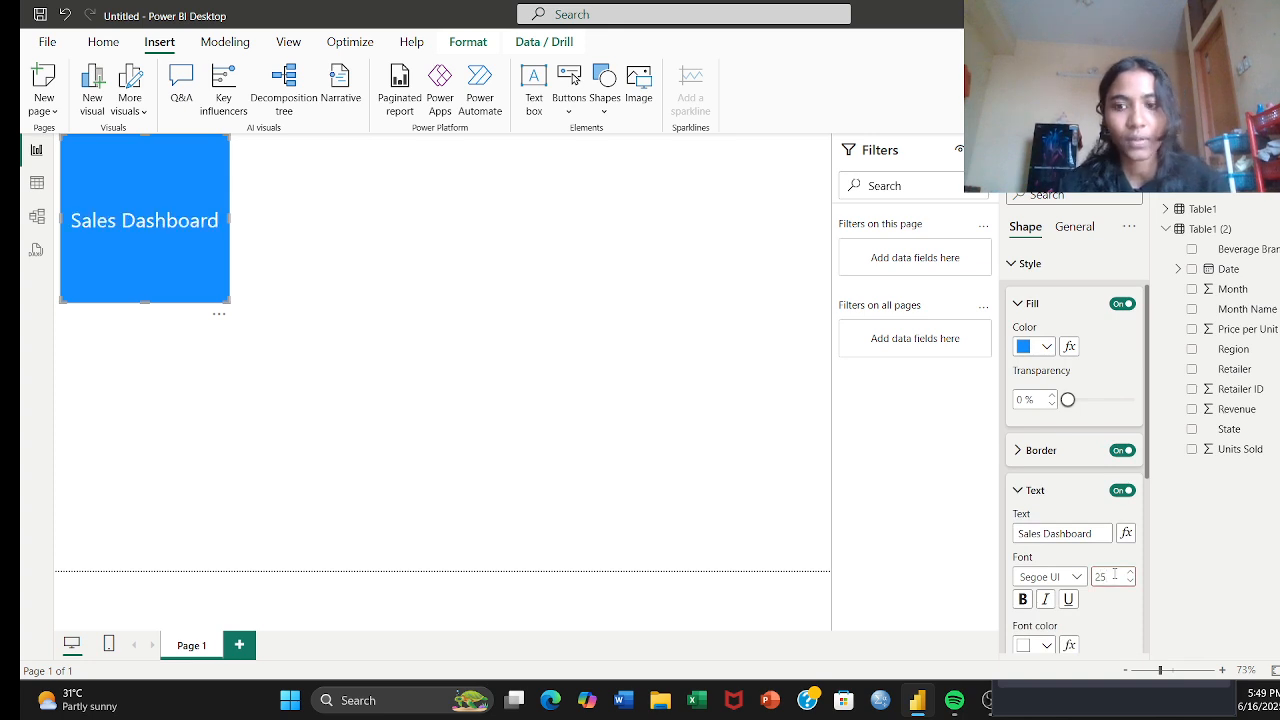
left_click(1023, 601)
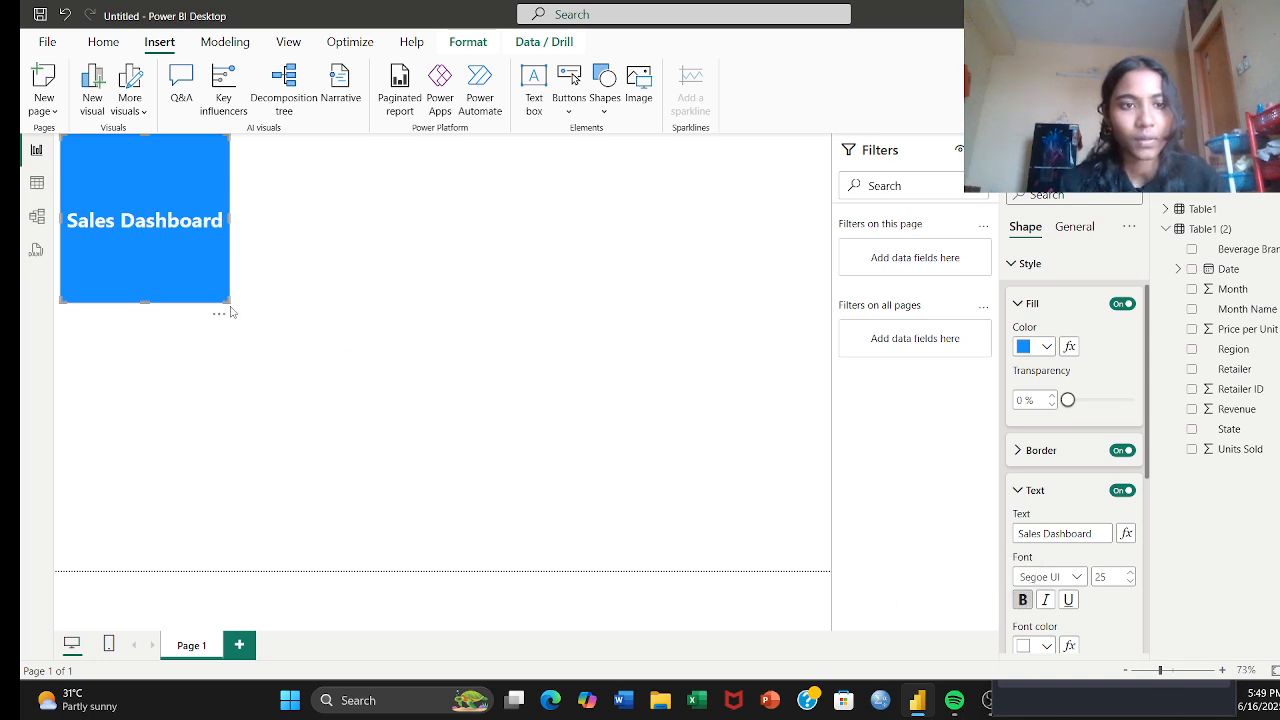
left_click_drag(227, 299, 824, 228)
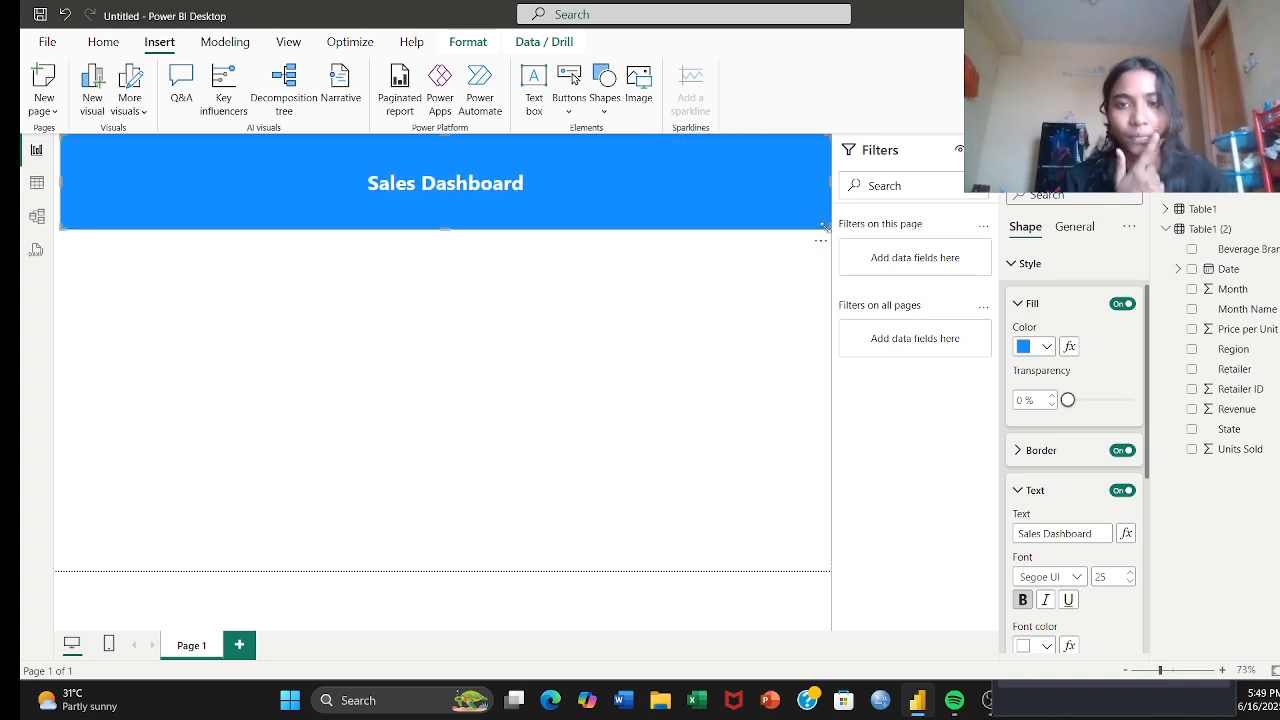
left_click(633, 306)
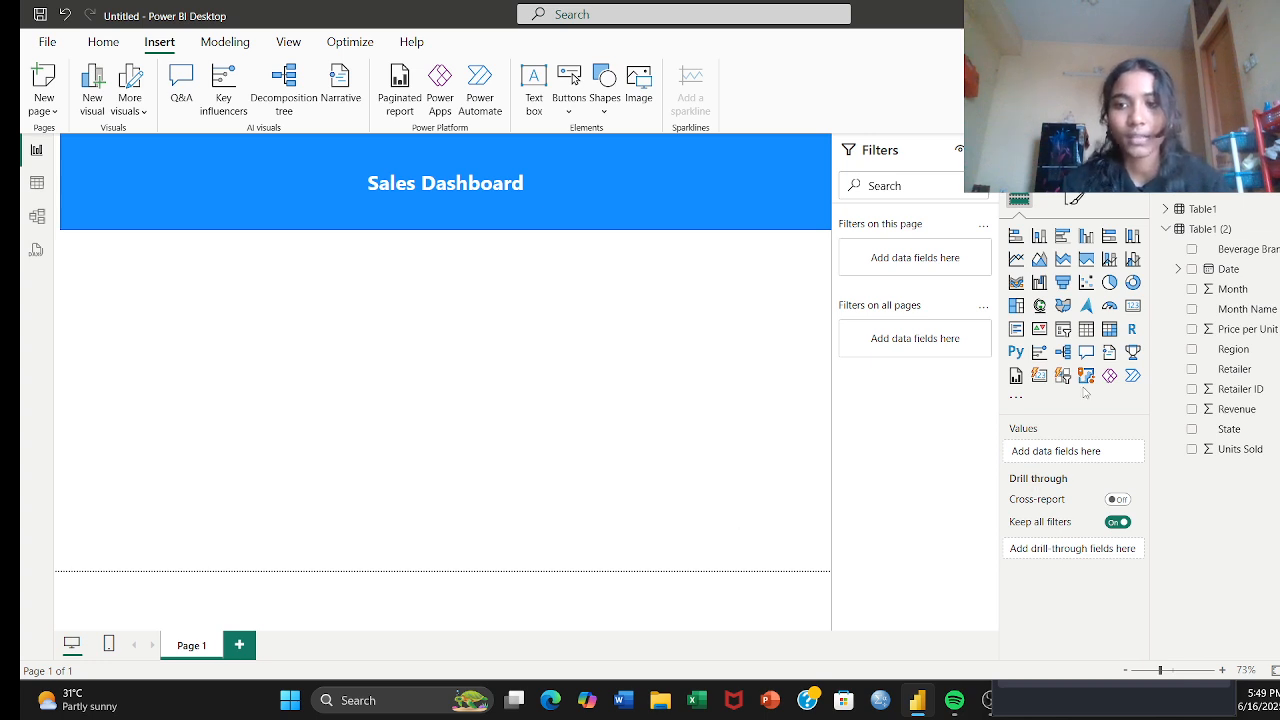
Step: Add a small card visual beneath the header at the page's left side and show the Revenue field in it
left_click(1134, 306)
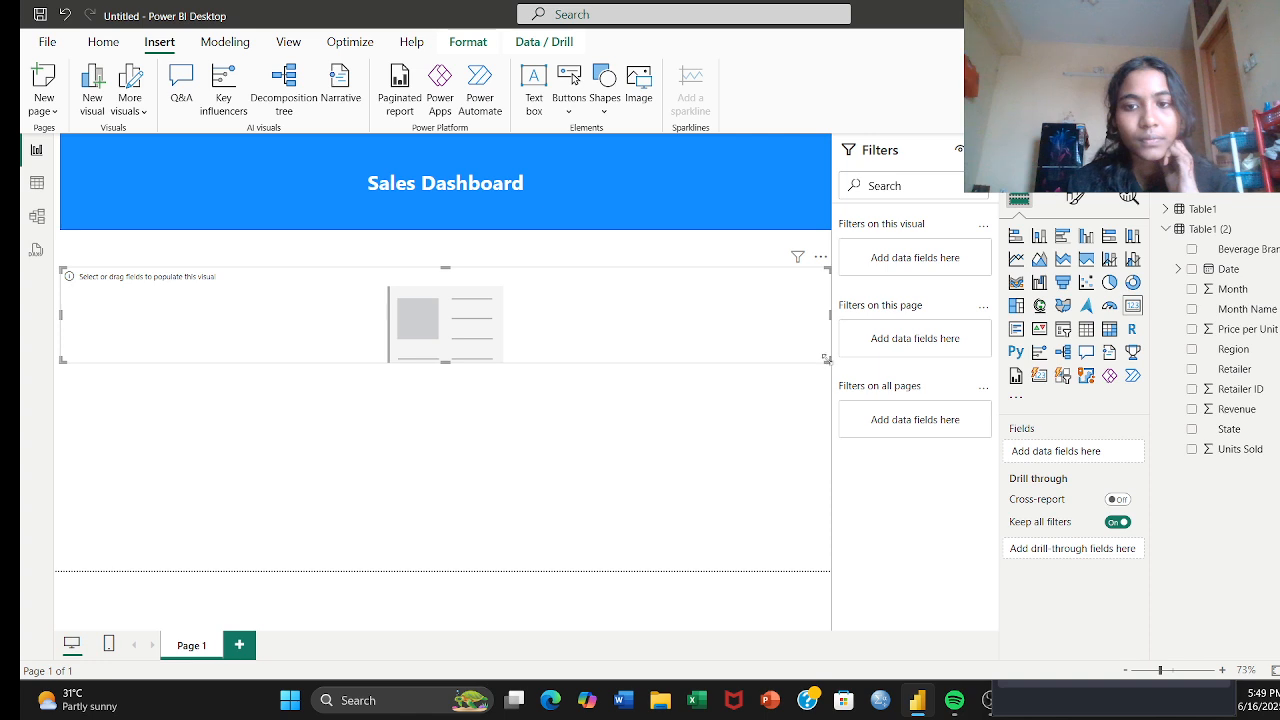
left_click_drag(827, 360, 286, 306)
left_click_drag(200, 312, 186, 349)
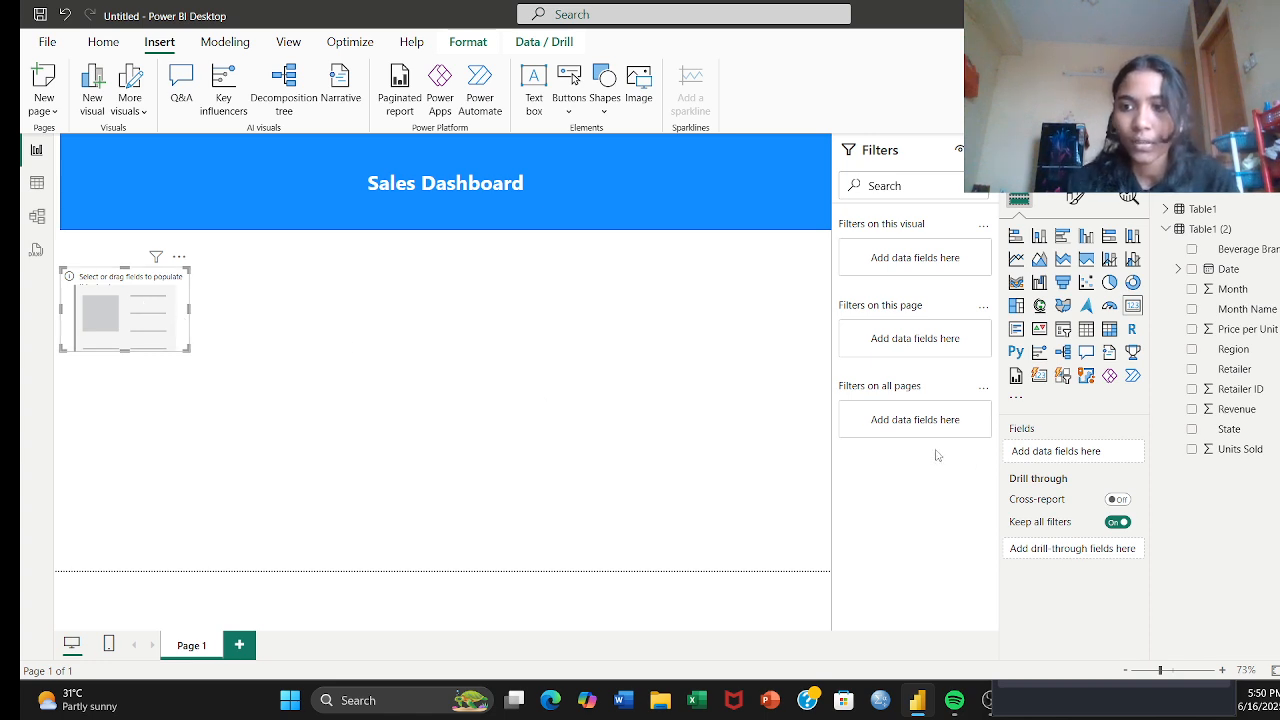
left_click(1192, 409)
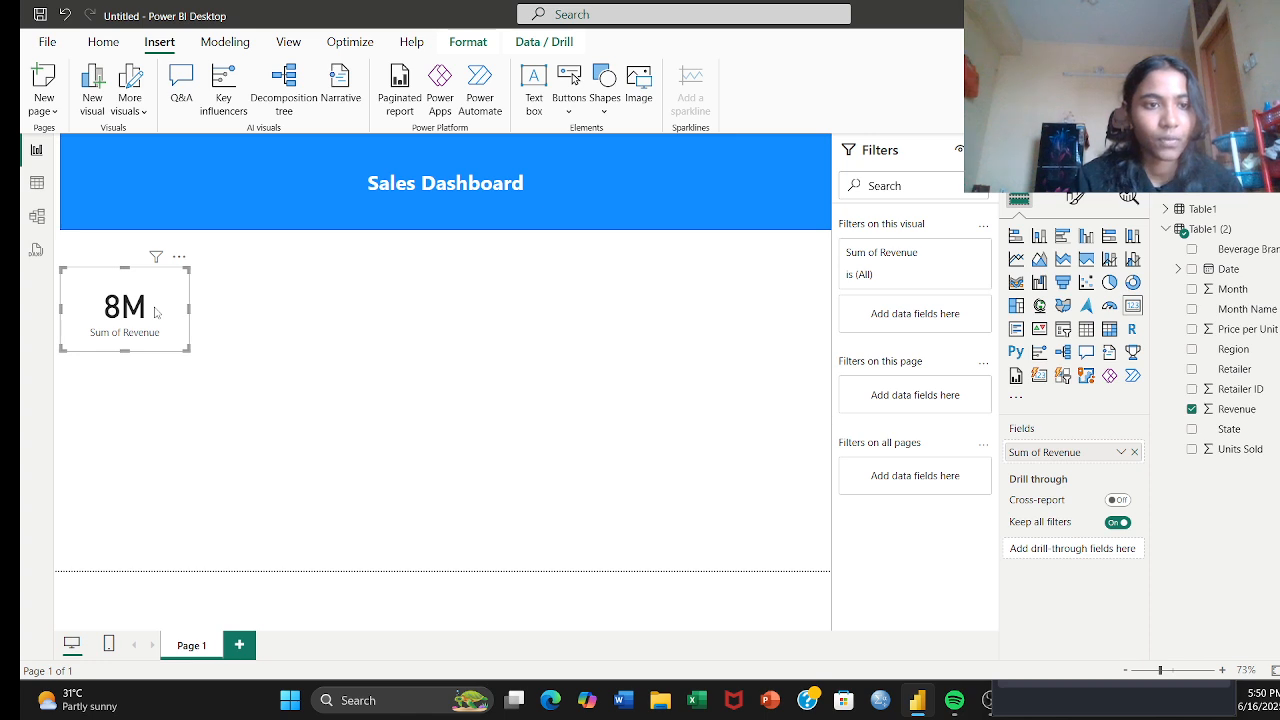
Step: Duplicate the revenue card twice, spreading the three cards over the area below the header
left_click_drag(155, 313, 338, 270)
right_click(338, 268)
left_click(142, 321)
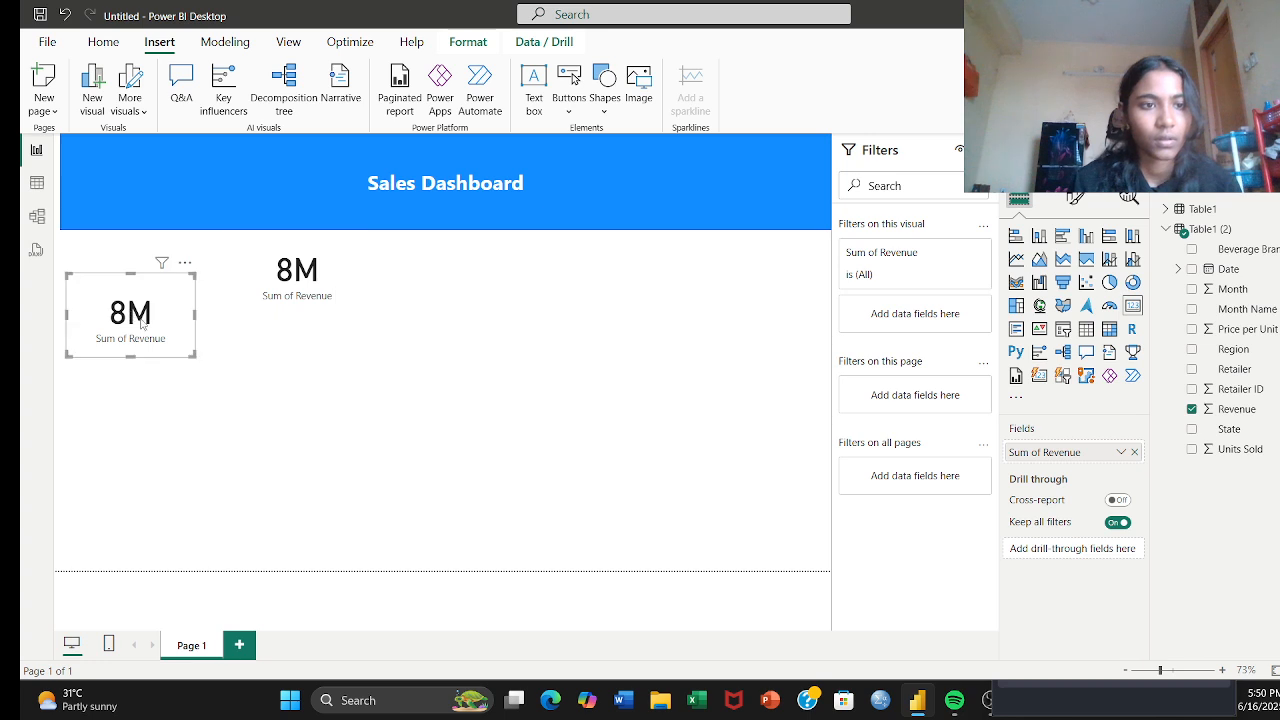
left_click_drag(142, 321, 112, 576)
left_click_drag(119, 320, 100, 383)
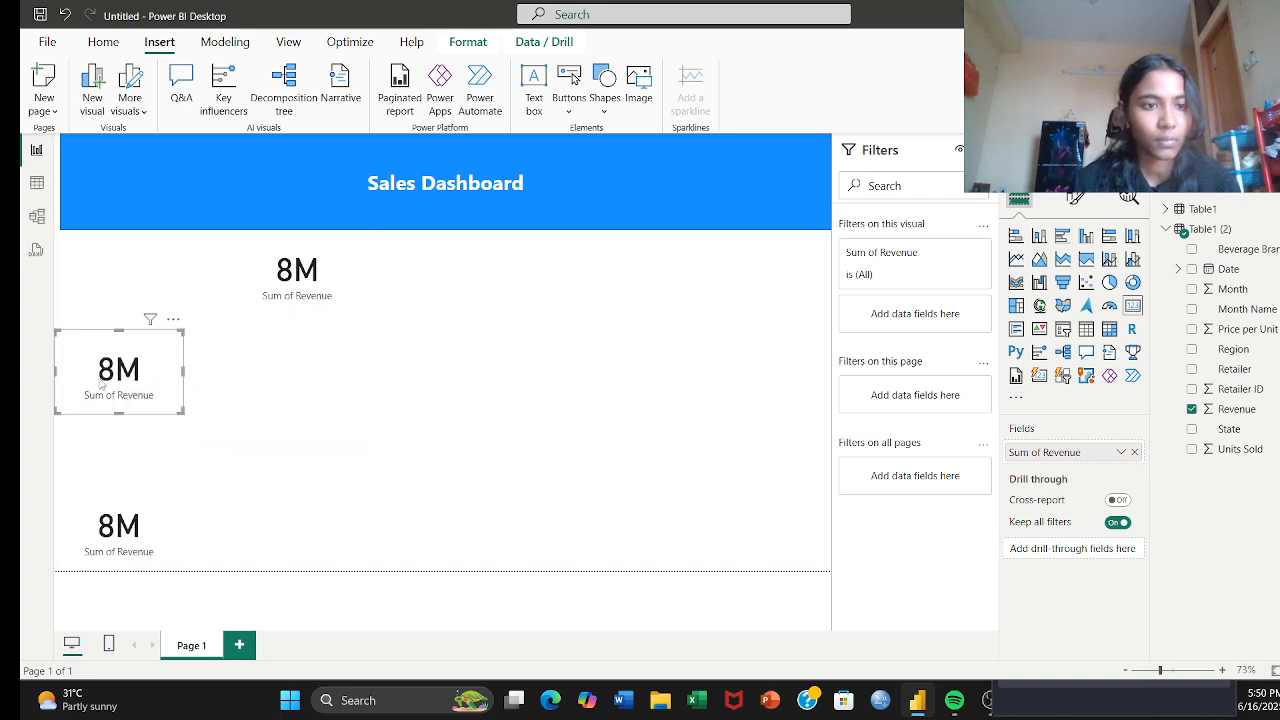
Step: Arrange the three revenue cards in a single column along the page's left edge, with the second card between the other two
left_click_drag(283, 279, 101, 278)
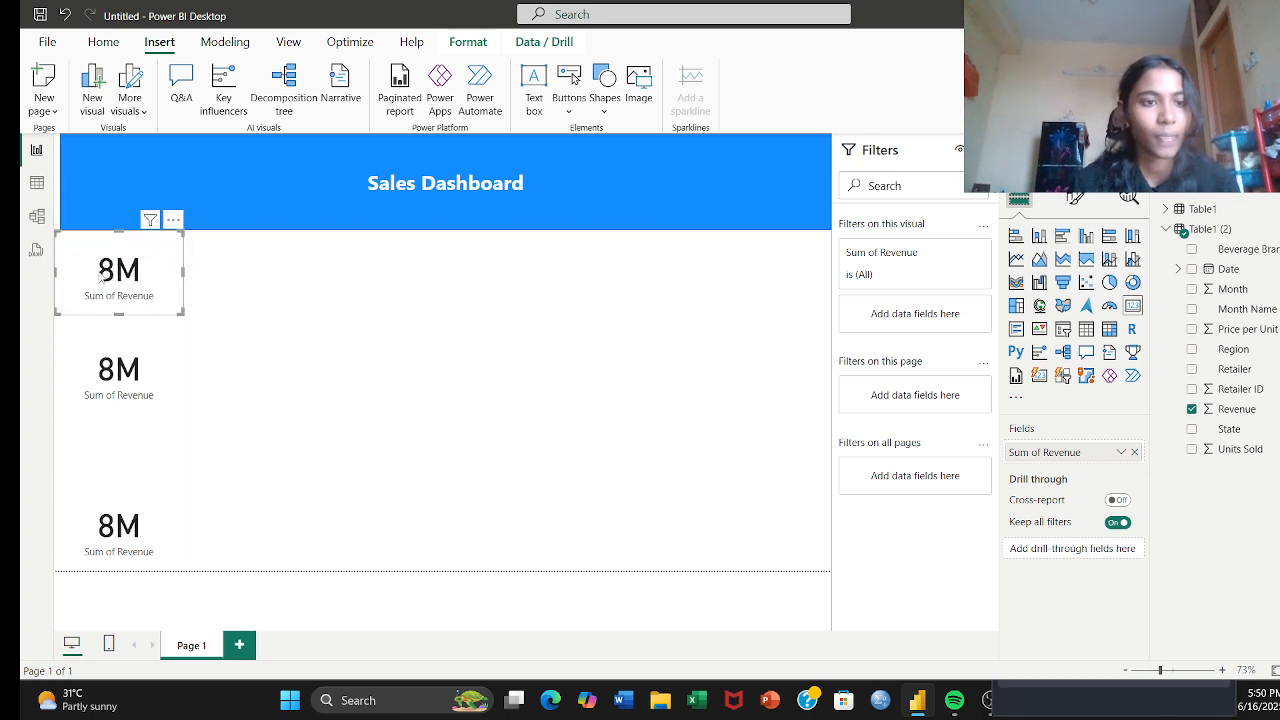
left_click(246, 360)
left_click(119, 392)
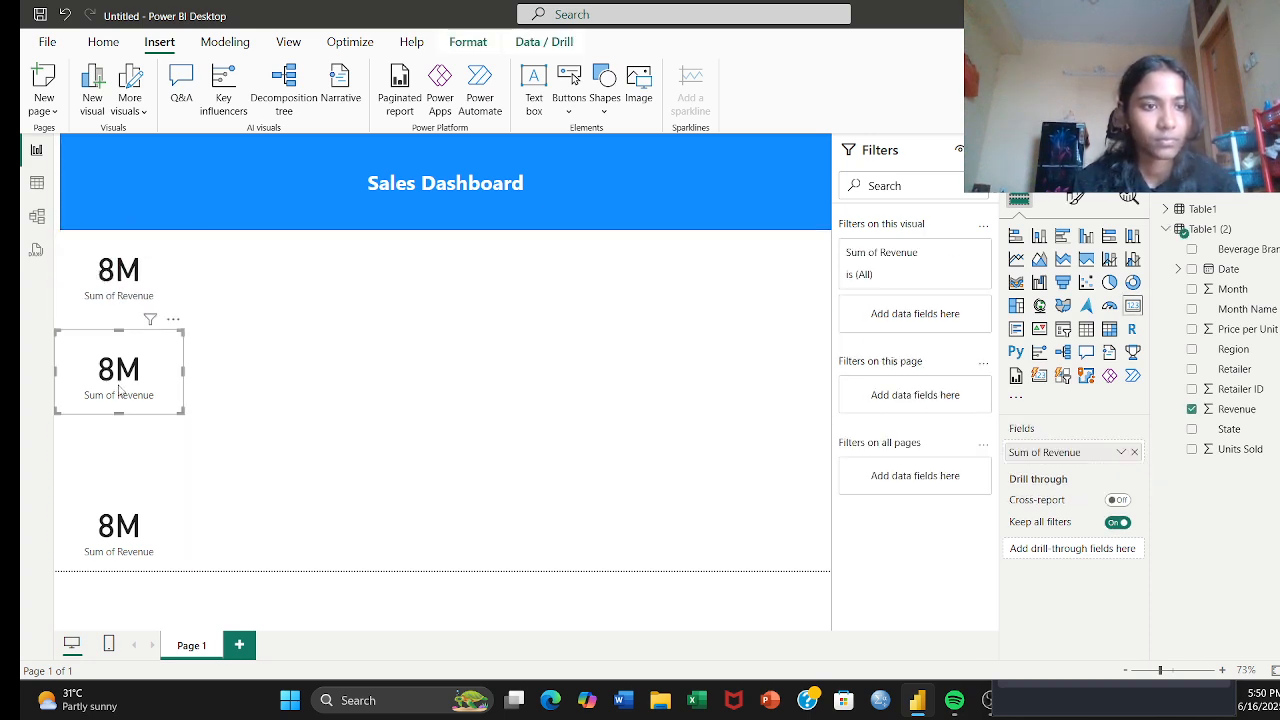
left_click_drag(127, 398, 118, 423)
left_click(339, 385)
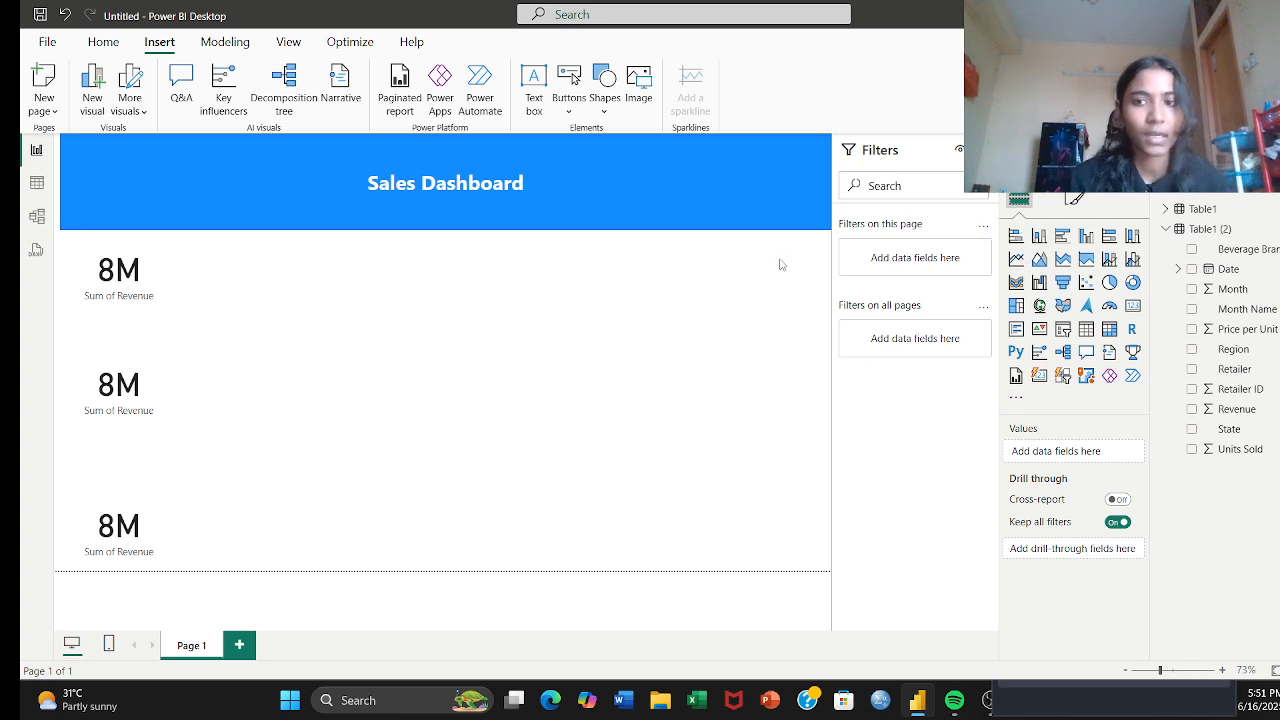
Step: Select all three revenue cards together and format their callout values in bold dark purple
left_click(141, 268)
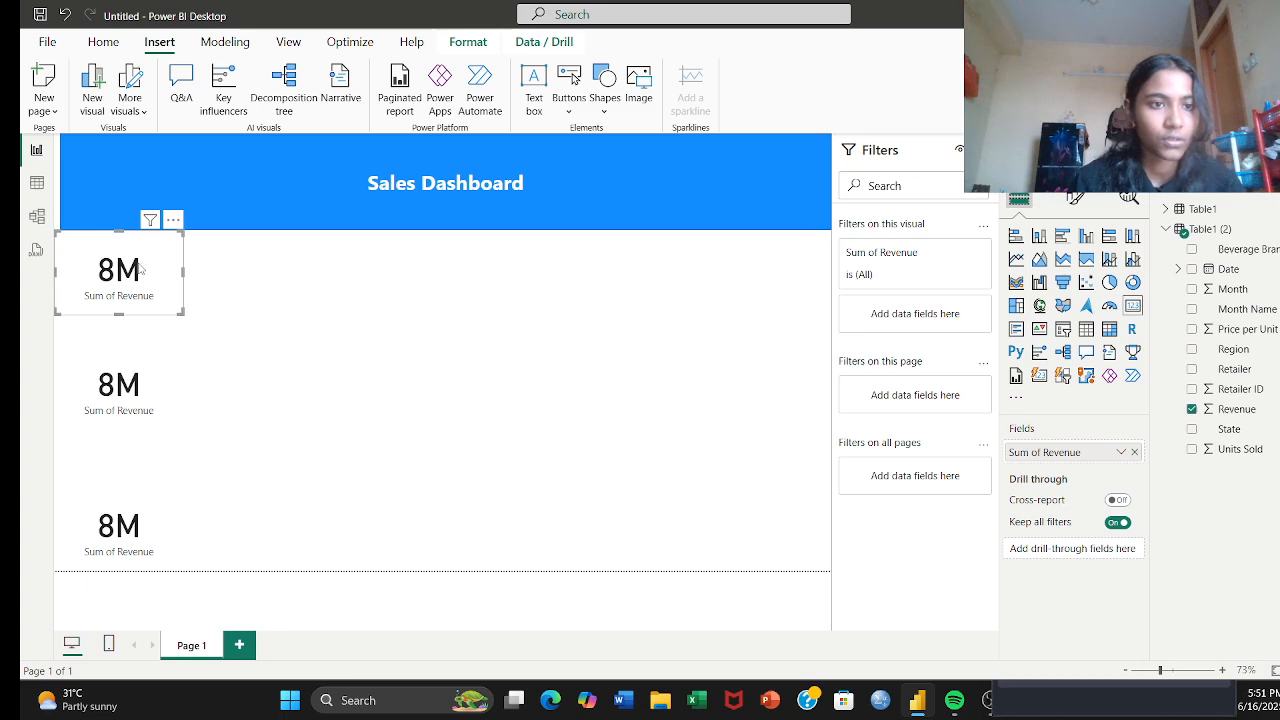
left_click(131, 347)
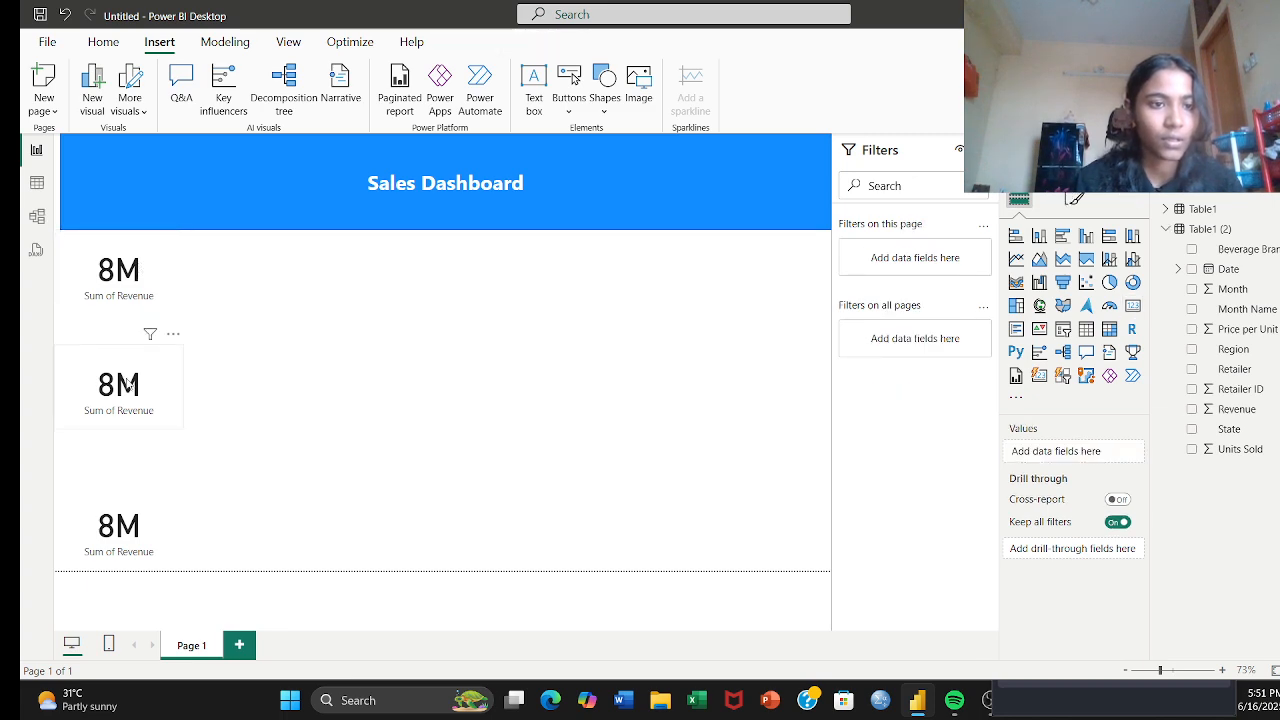
left_click(127, 385)
left_click(138, 287, "ctrl")
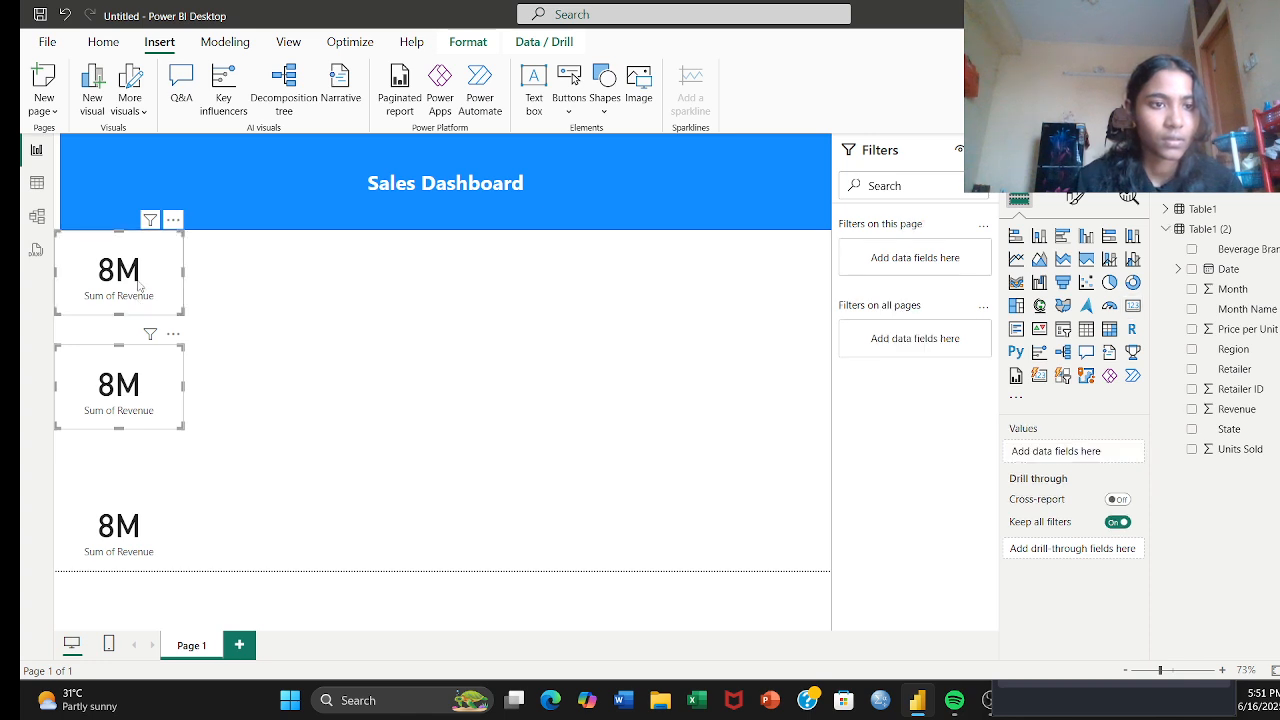
left_click(120, 510, "ctrl")
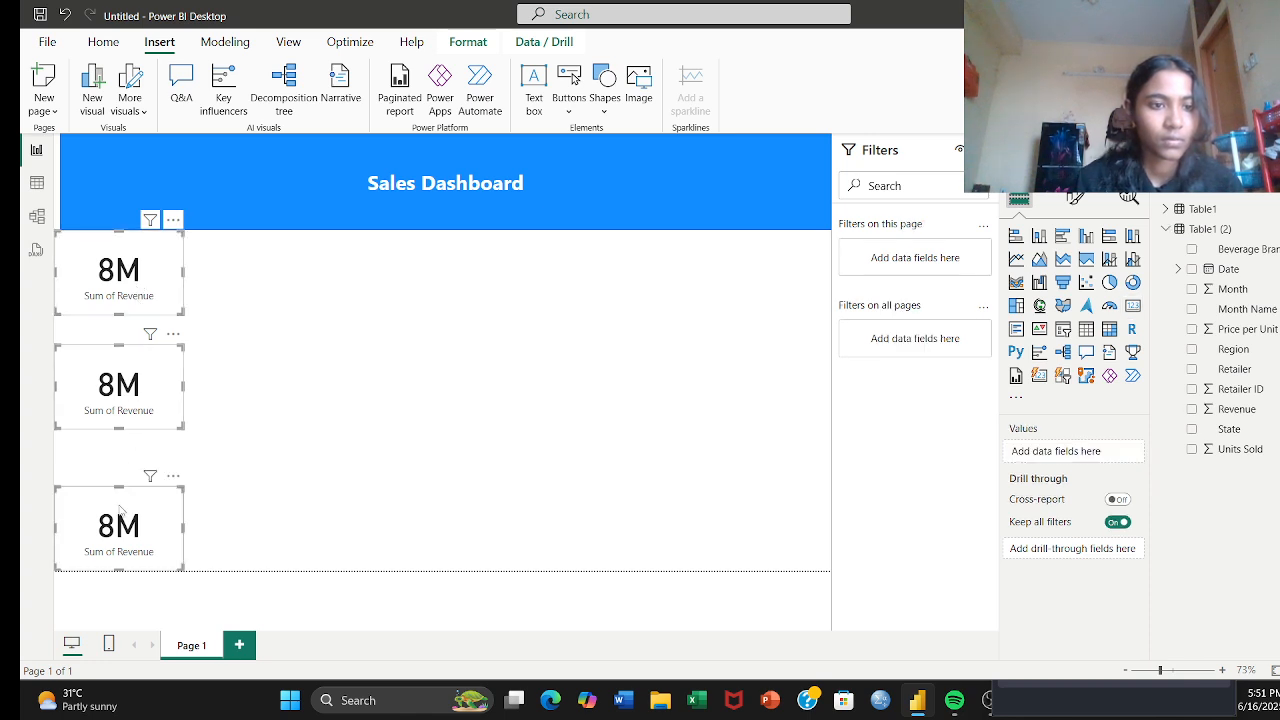
left_click(1074, 199)
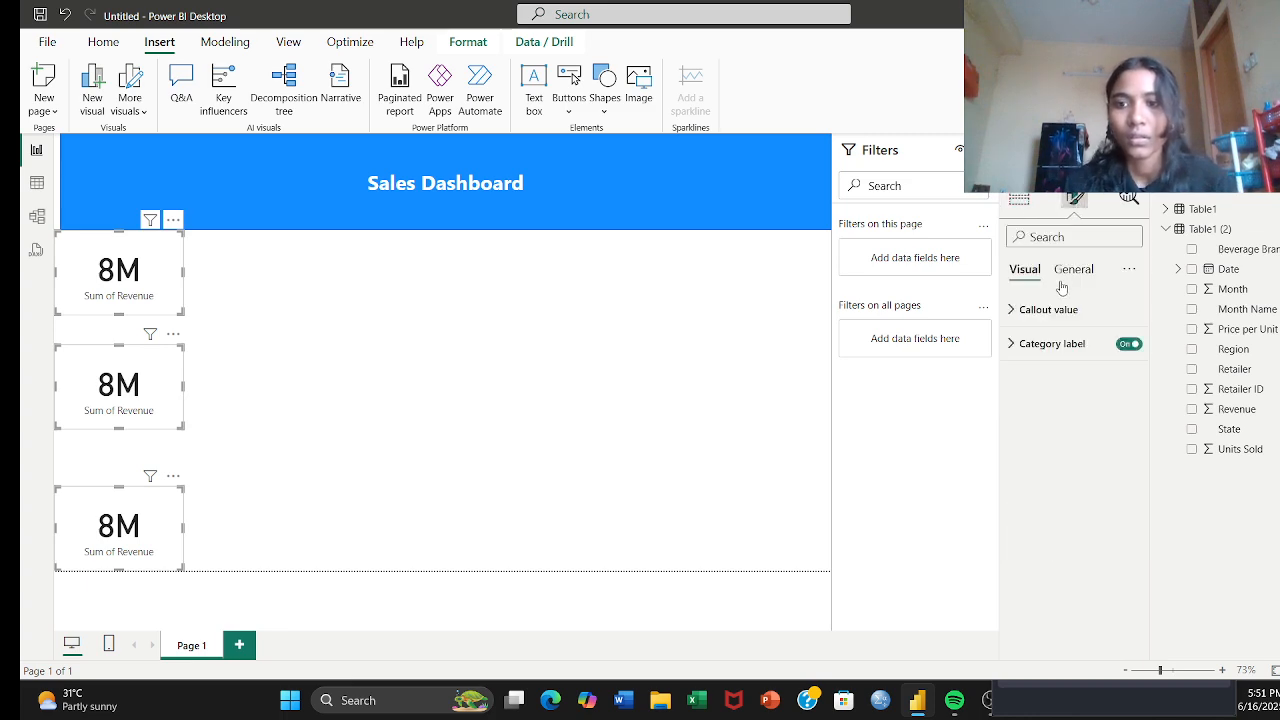
left_click(1010, 310)
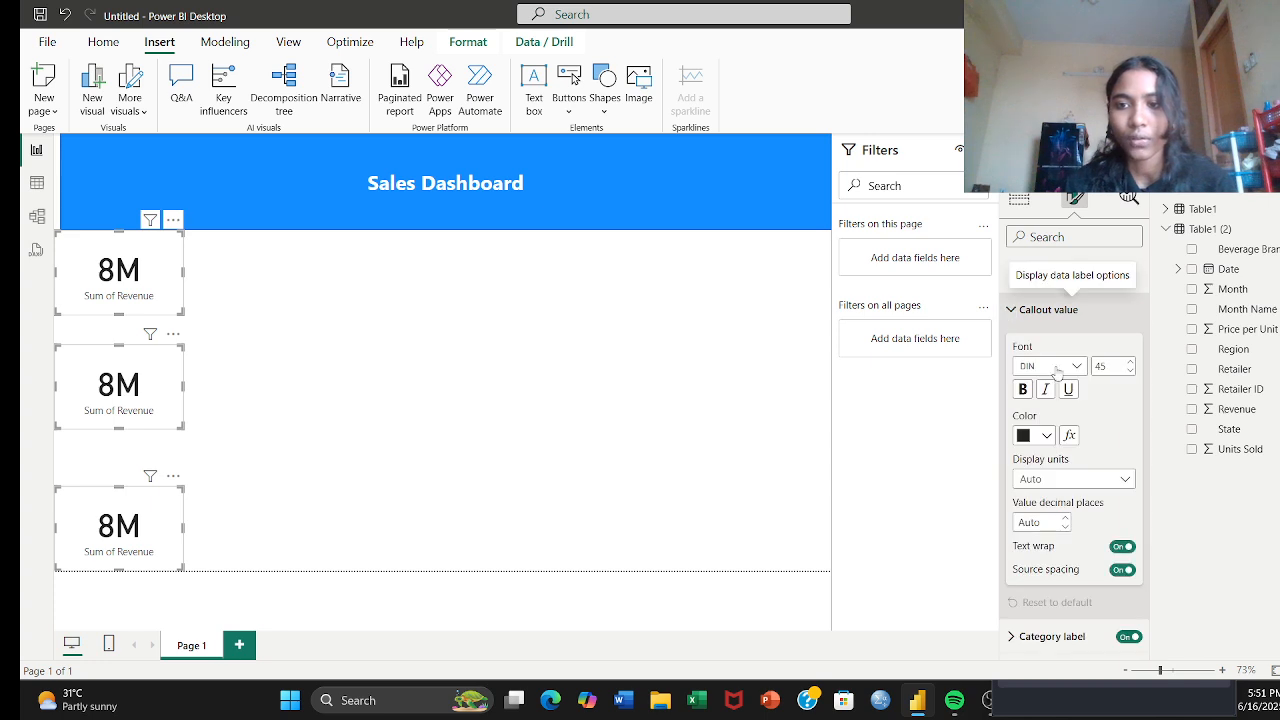
left_click(1047, 436)
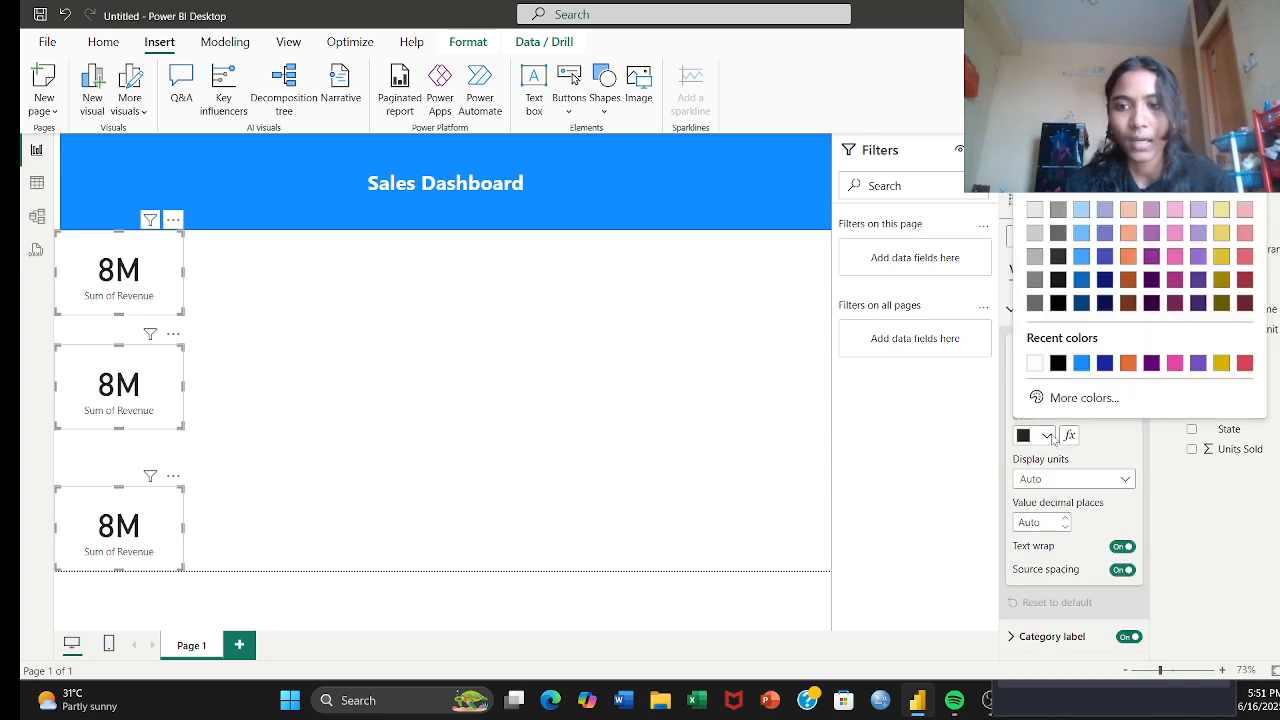
left_click(1155, 367)
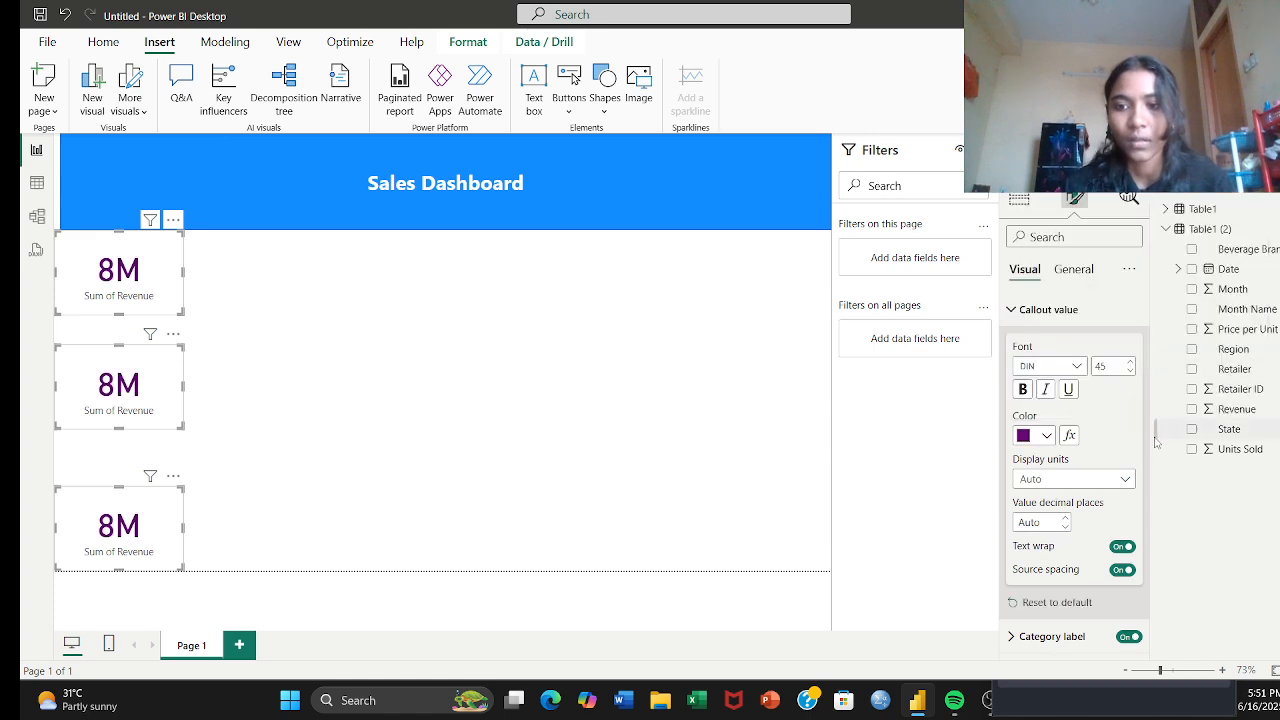
left_click(1023, 390)
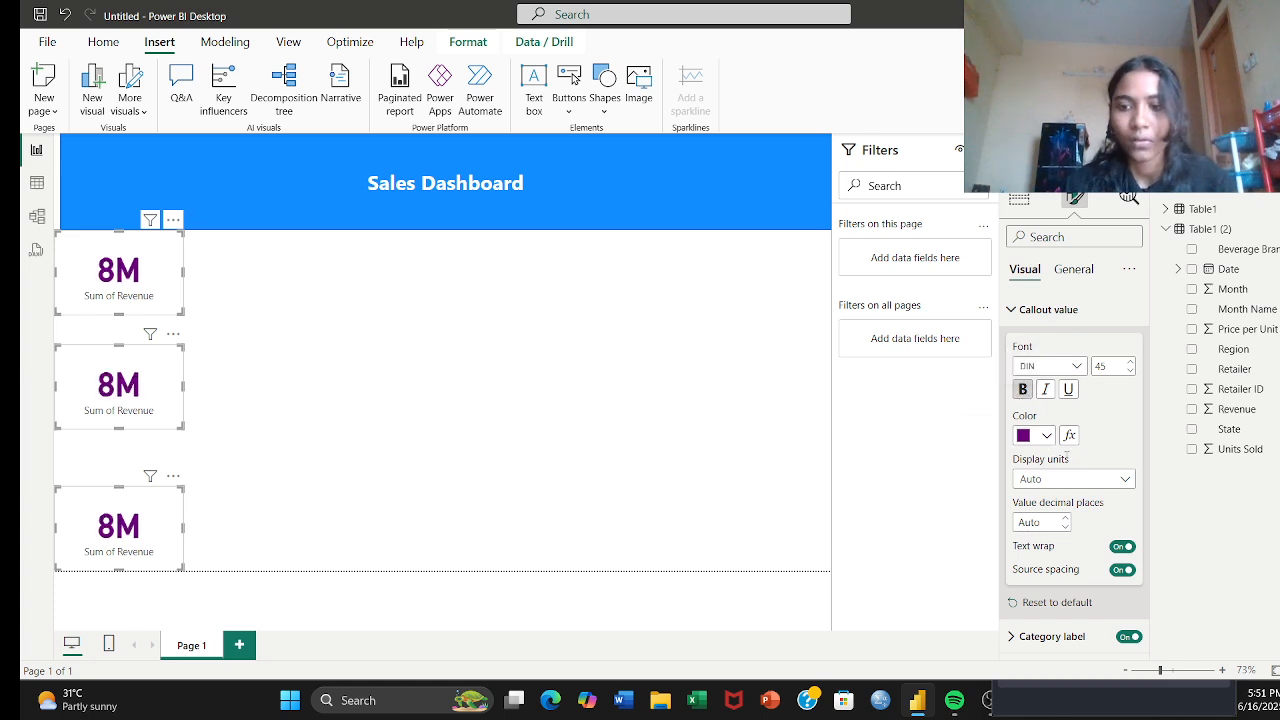
Step: Format the category labels of the three selected cards in bold orange
left_click(1012, 310)
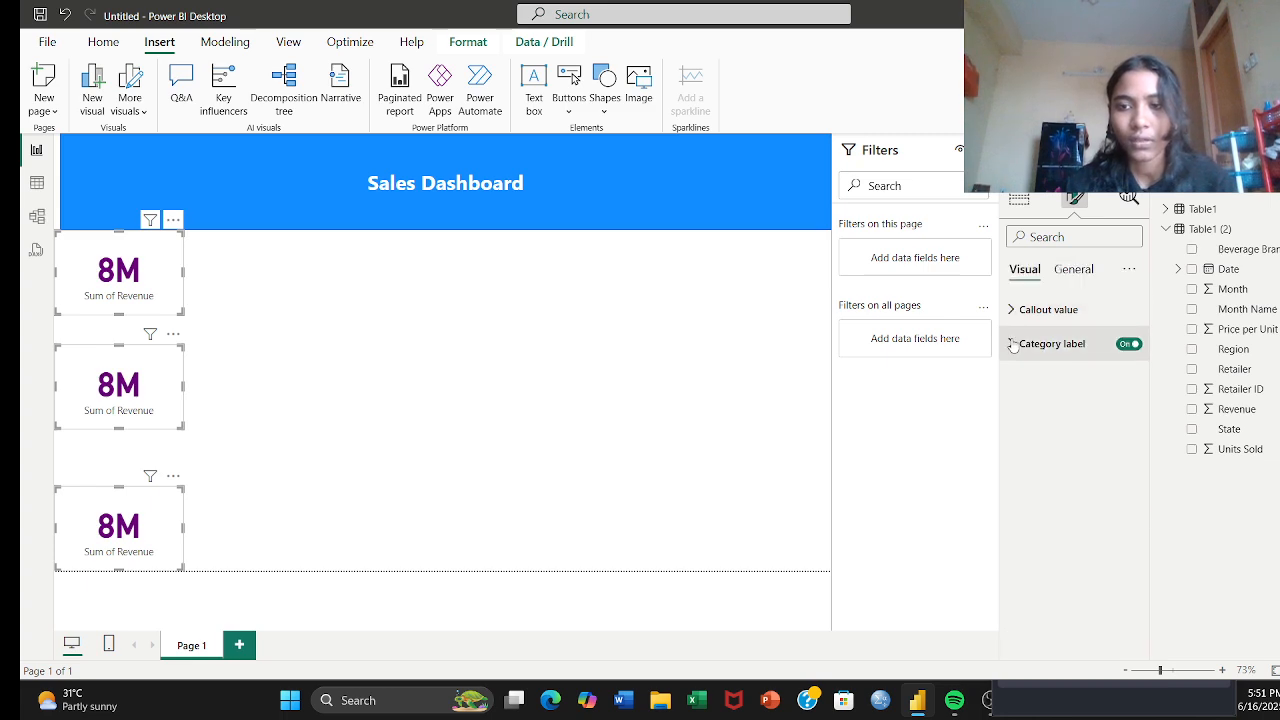
left_click(1035, 343)
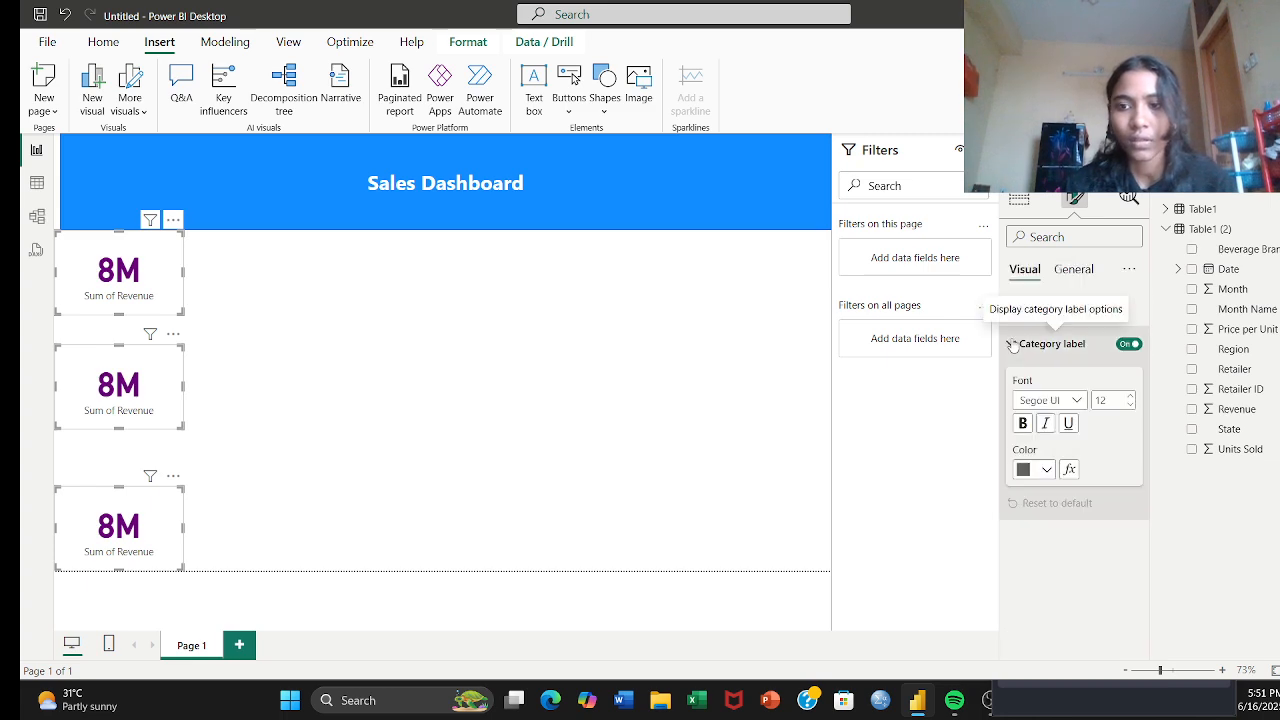
left_click(1045, 472)
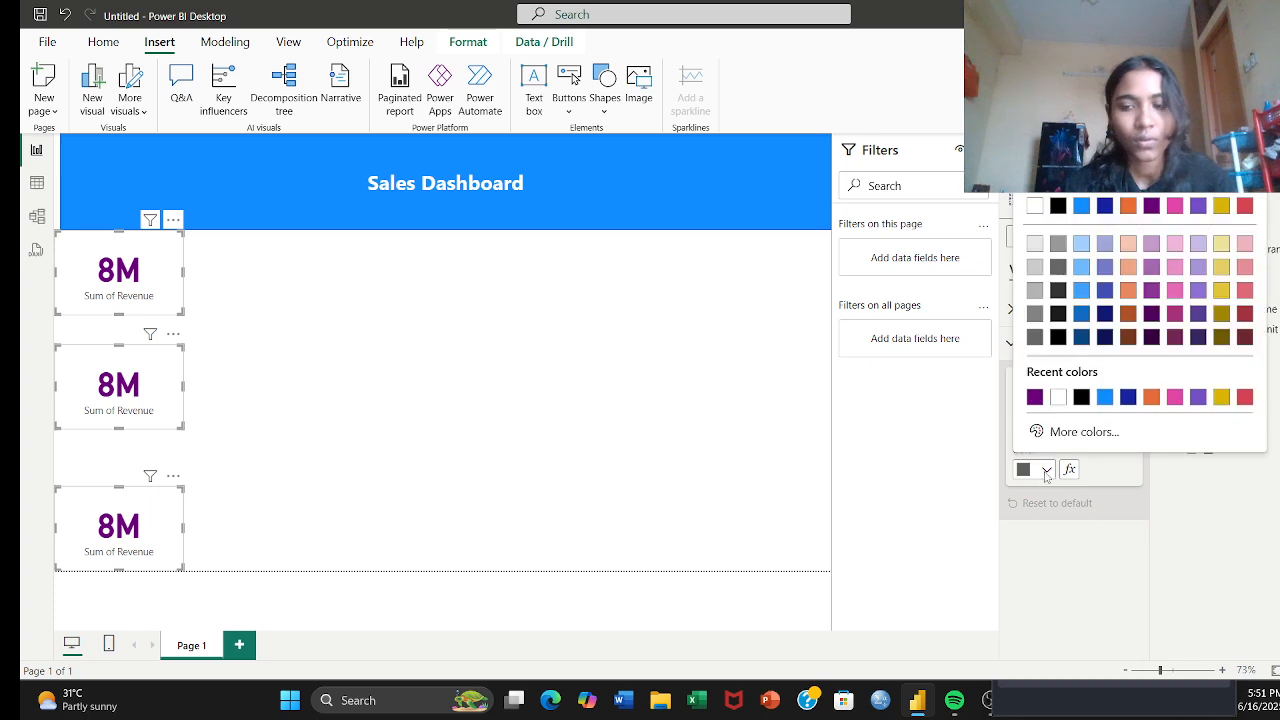
left_click(1151, 397)
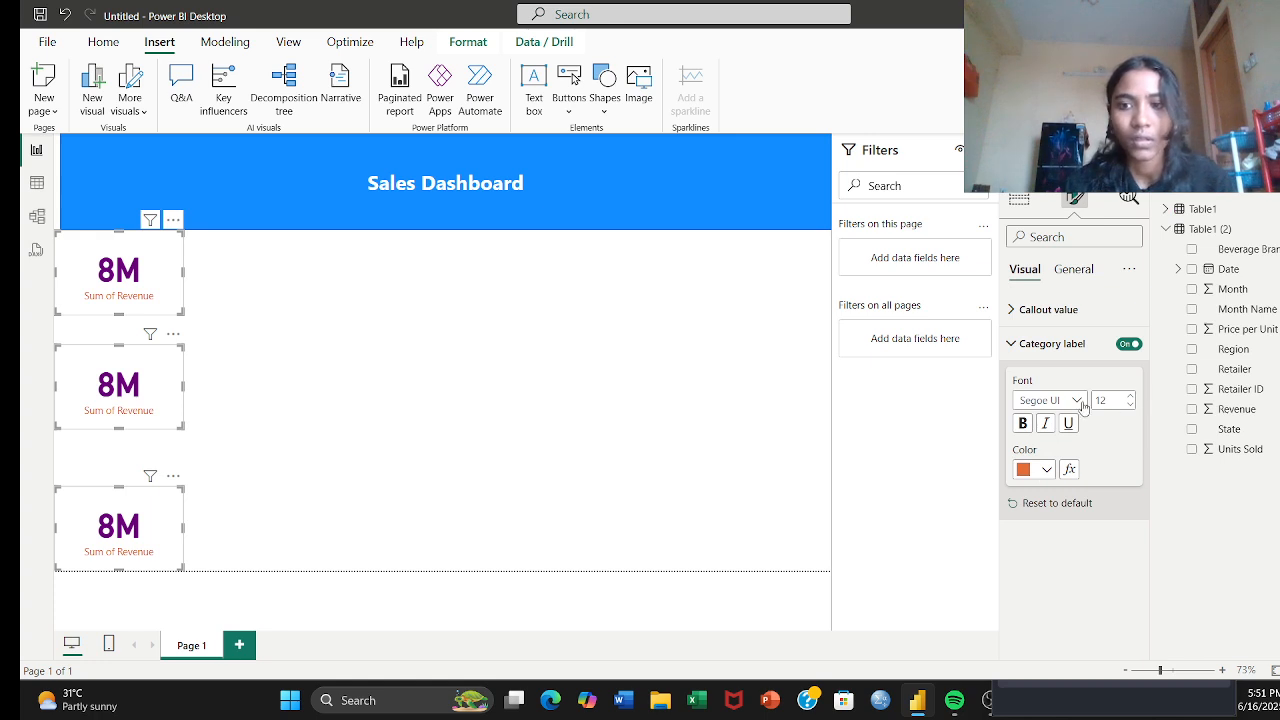
left_click(1022, 424)
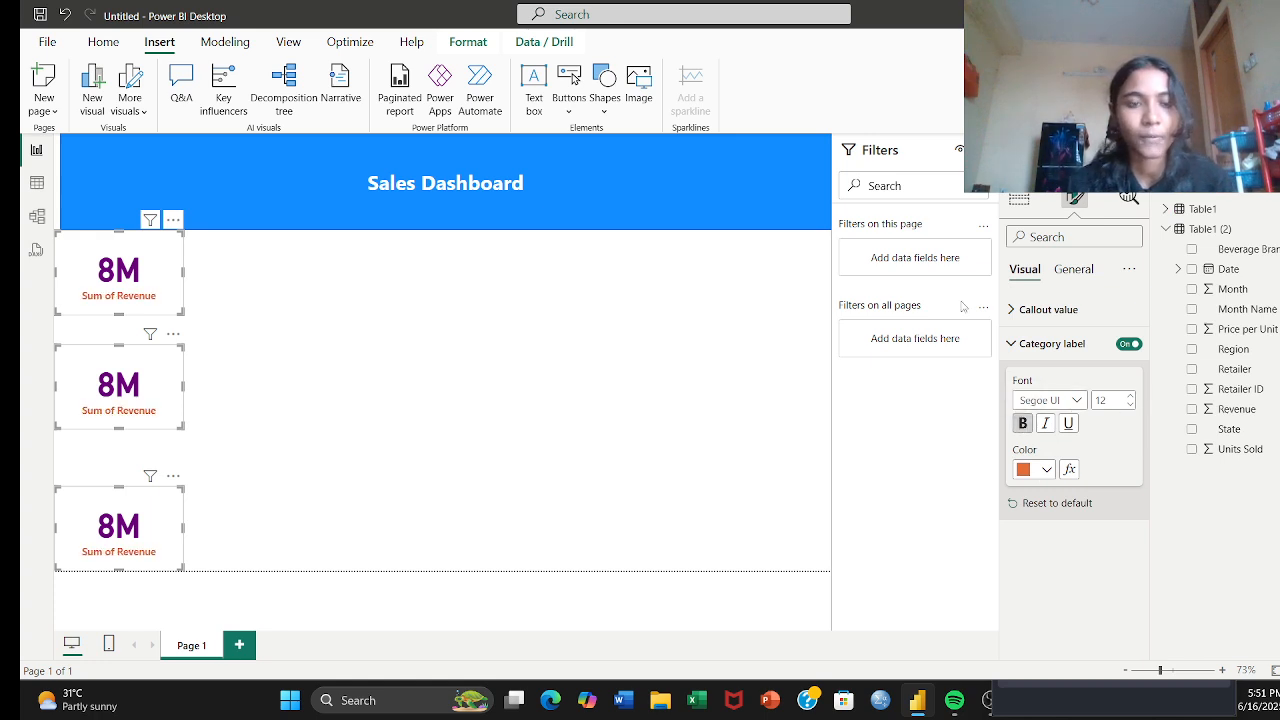
Step: Give the three selected cards a light red background color after trying a dark olive one
left_click(1087, 267)
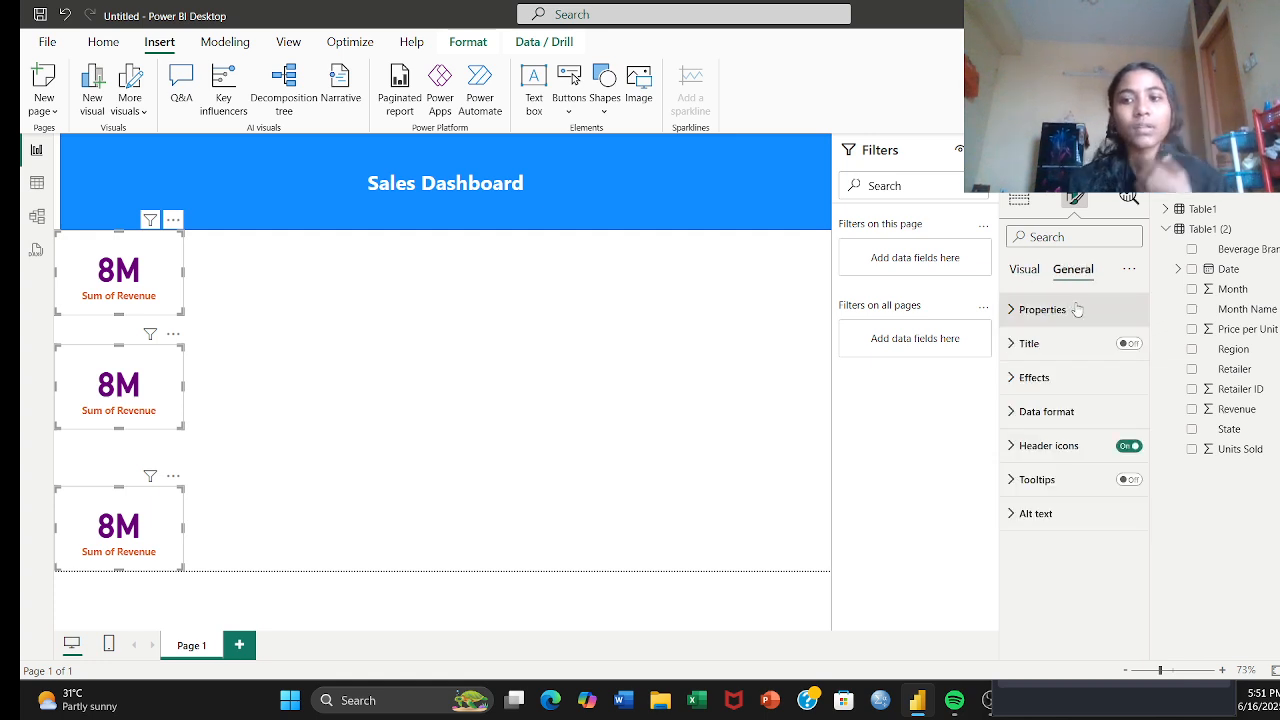
left_click(1007, 377)
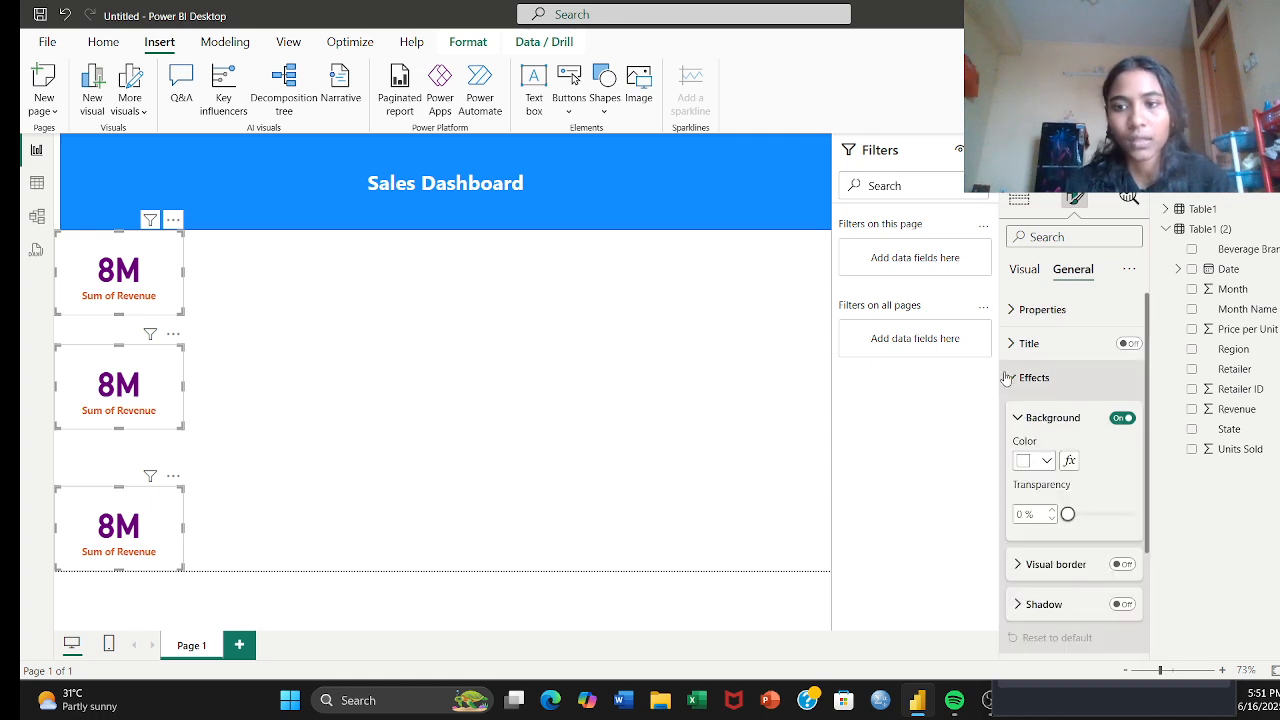
left_click(1047, 461)
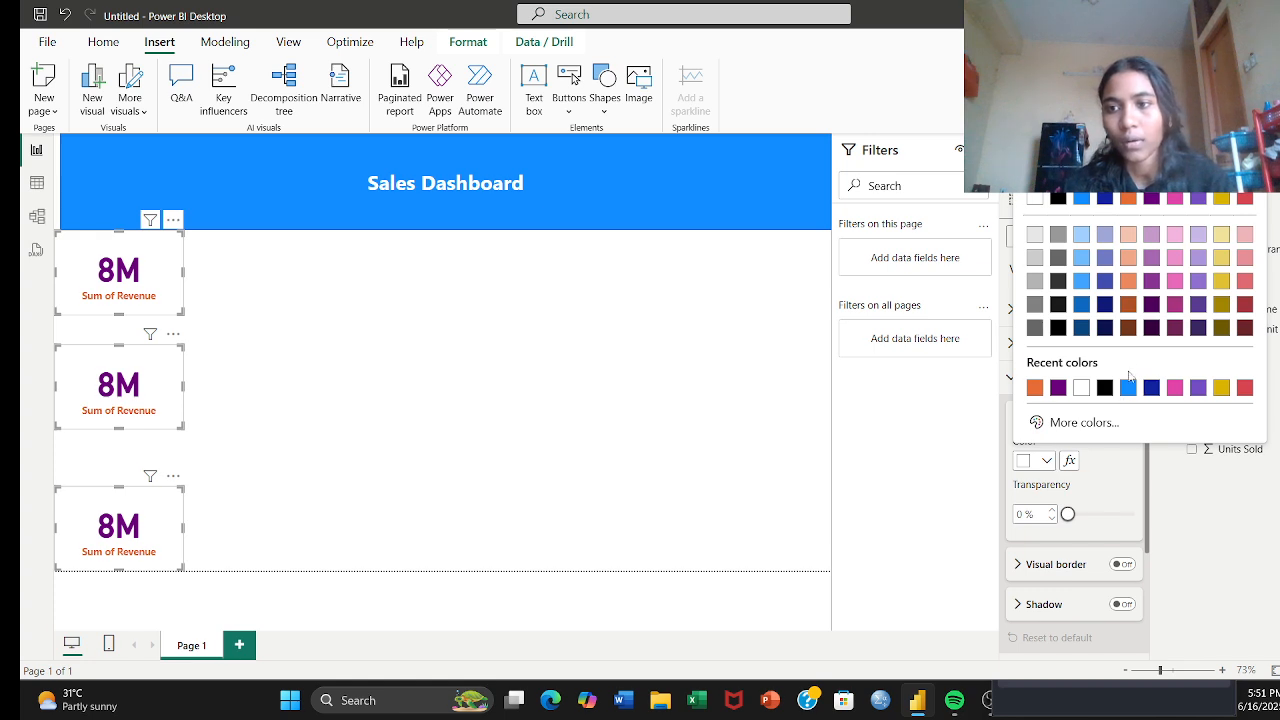
left_click(1222, 329)
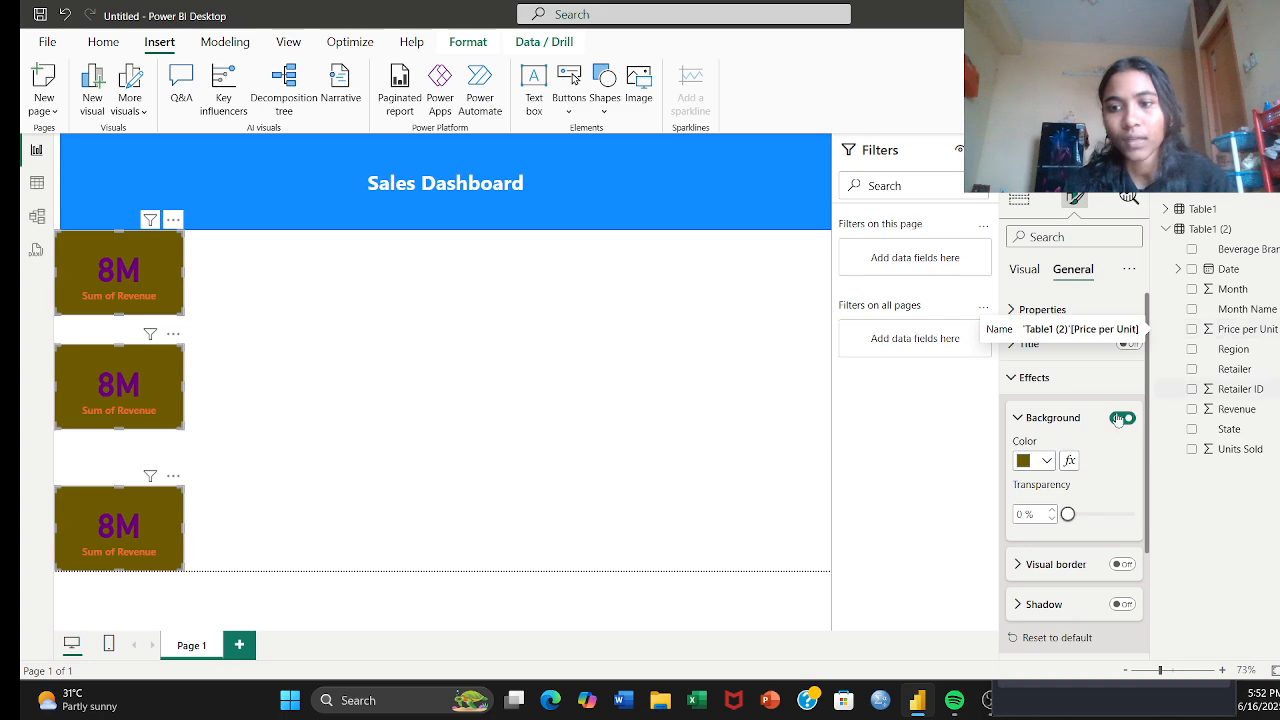
left_click(1046, 461)
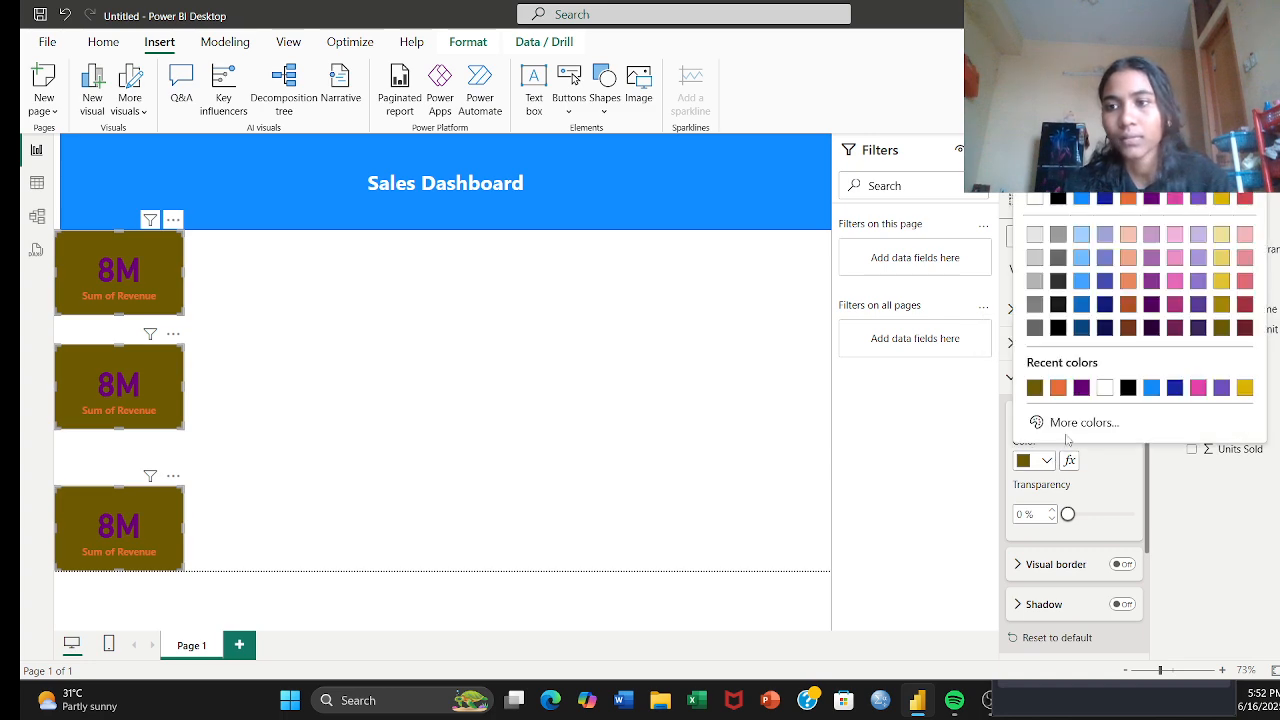
left_click(1244, 283)
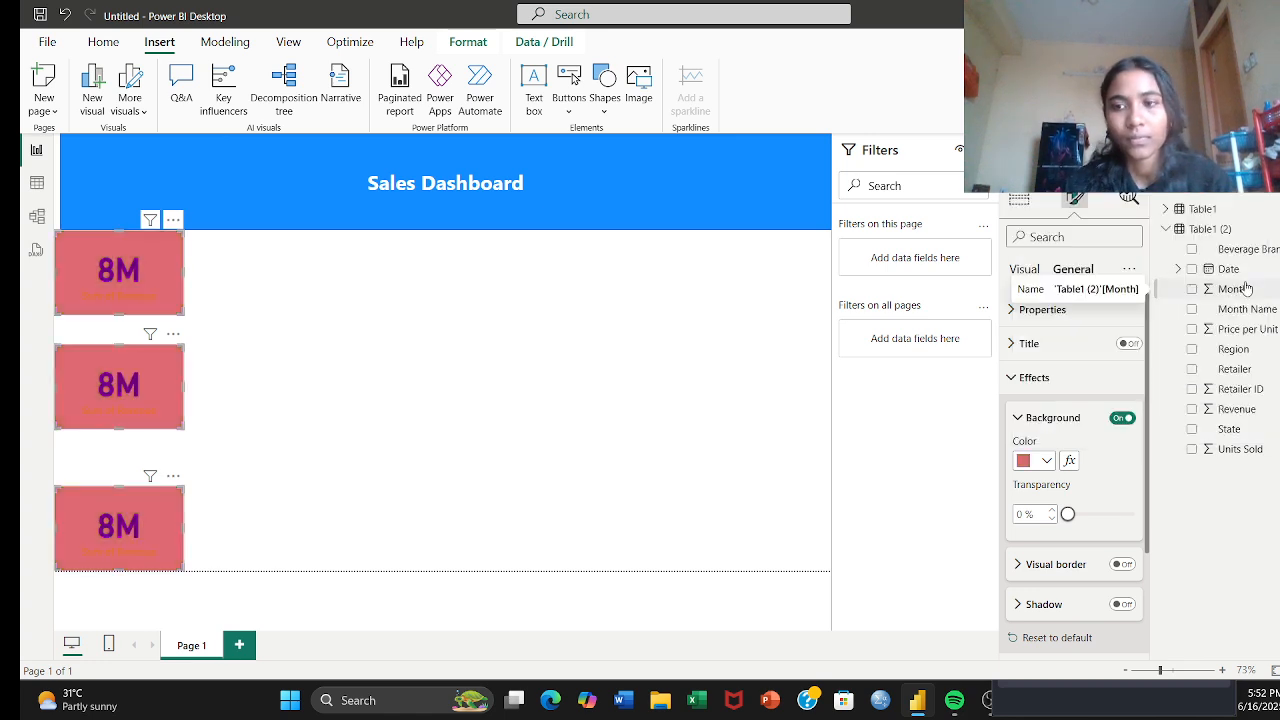
Step: Change the category label color of the three selected cards to black
left_click(1027, 272)
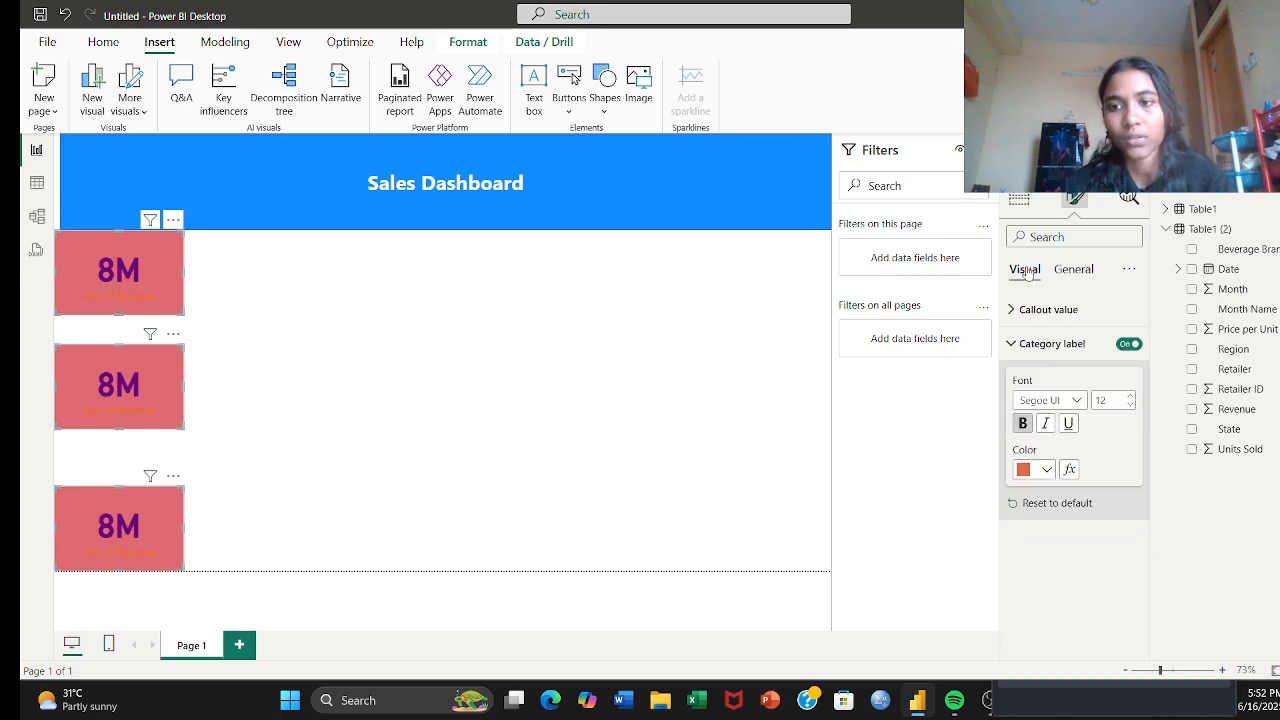
left_click(1046, 470)
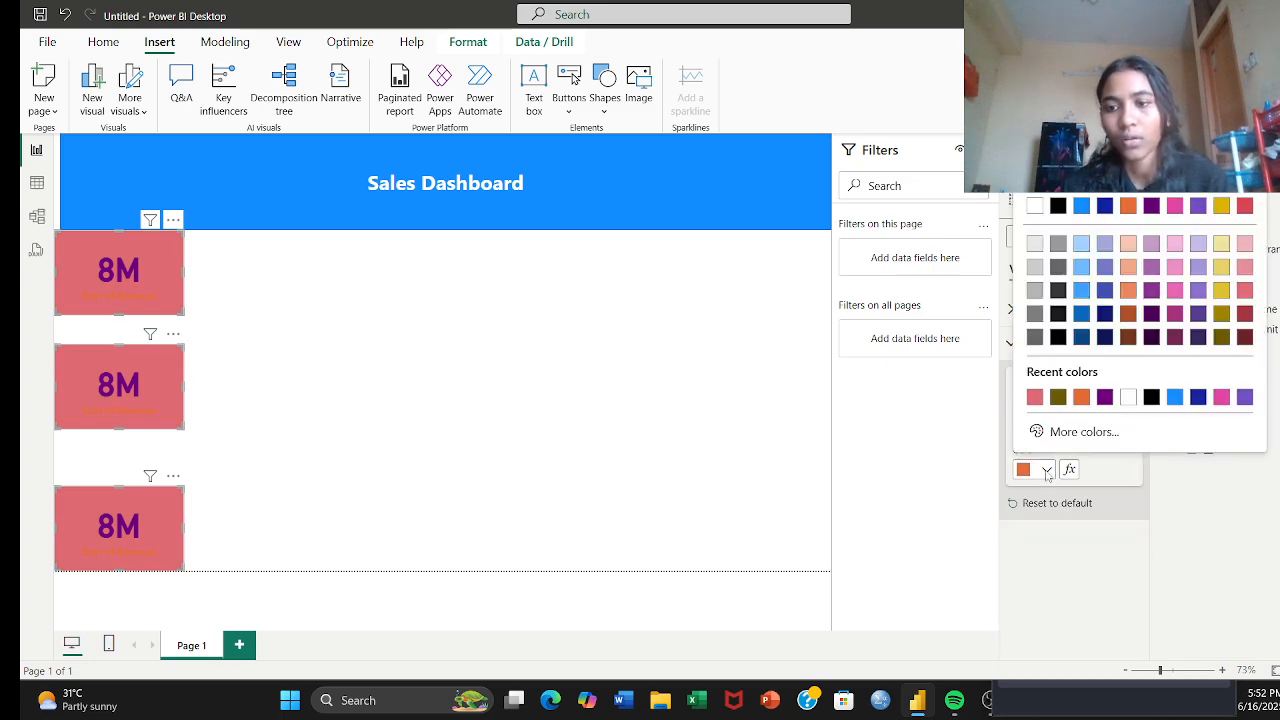
left_click(1152, 398)
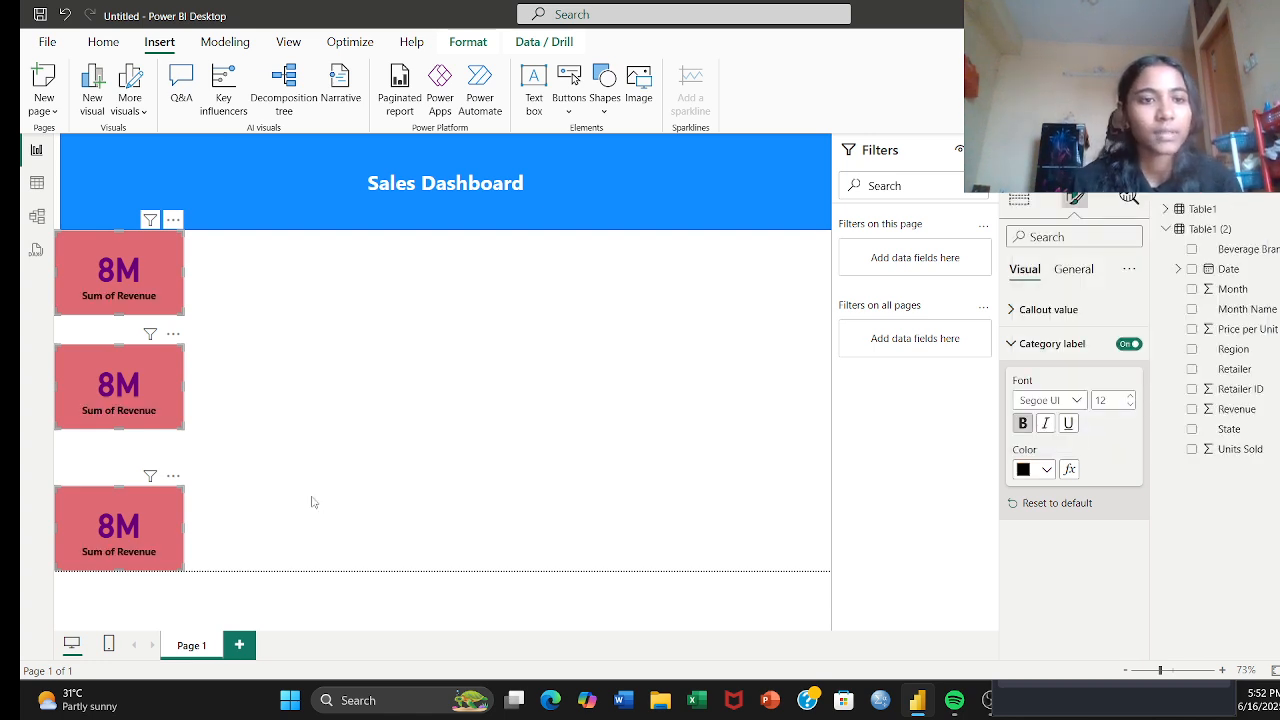
left_click(295, 414)
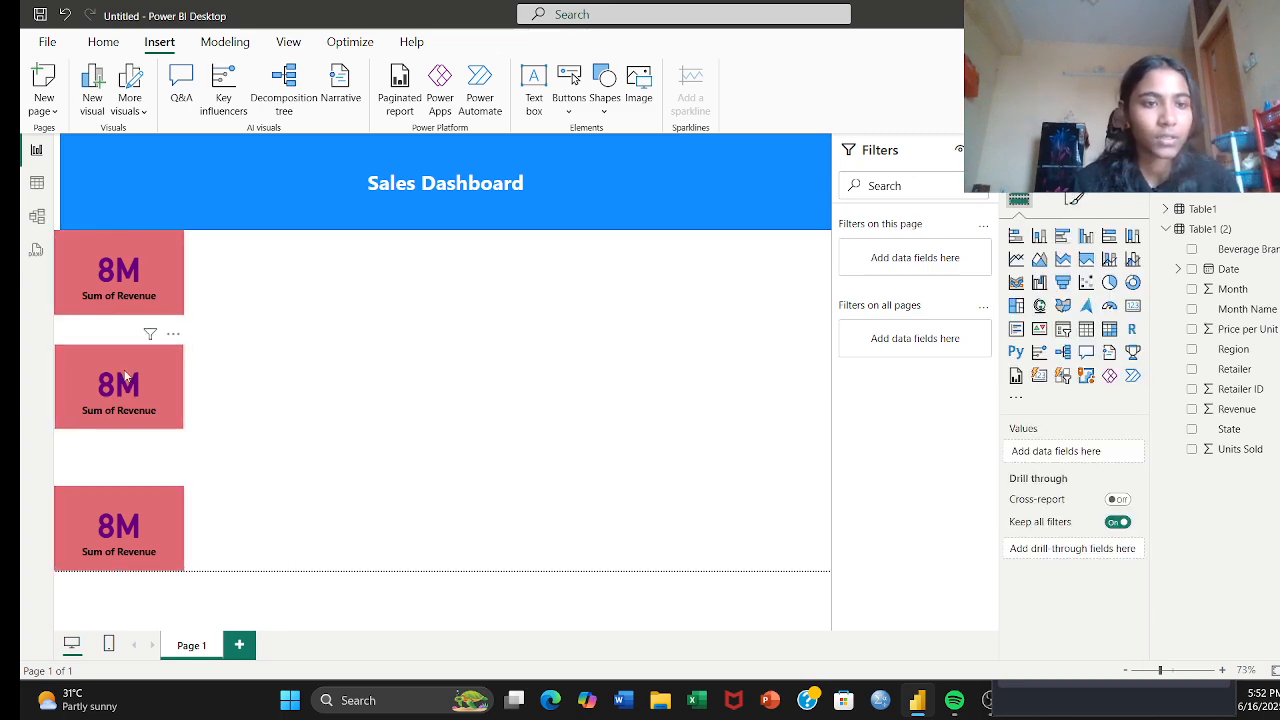
Step: Replace the field in the middle card with Units Sold
left_click(125, 375)
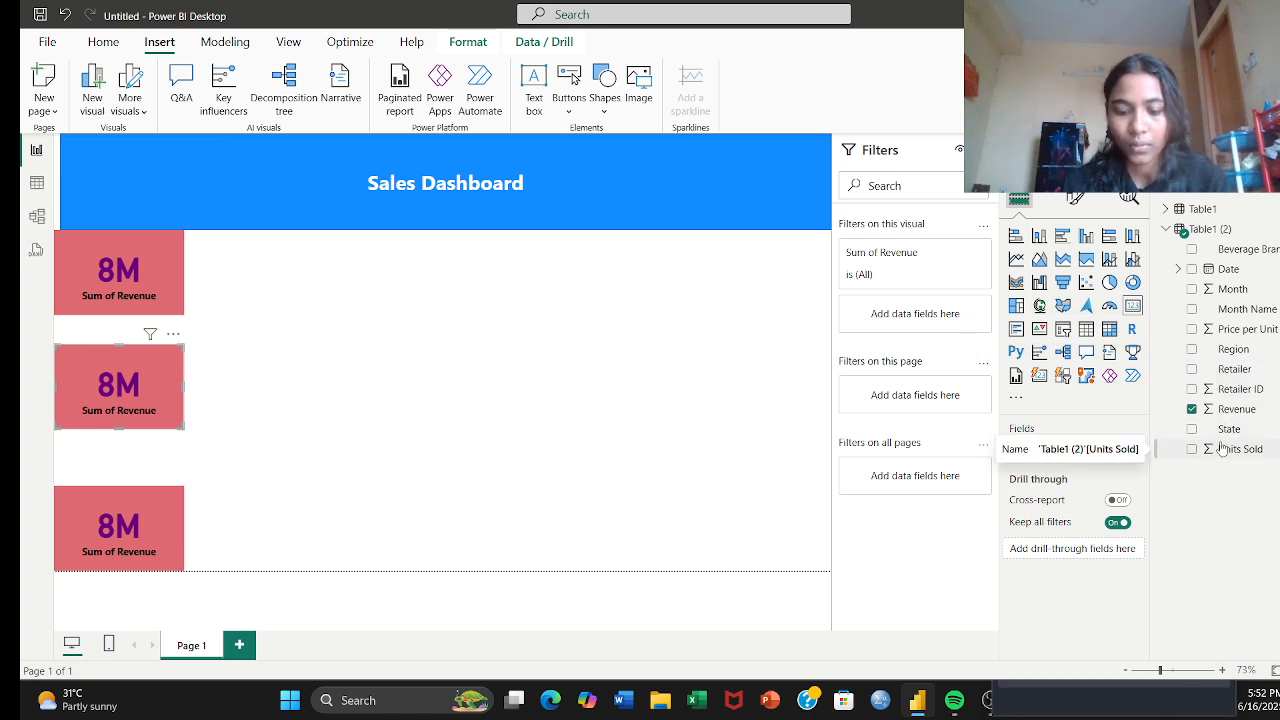
left_click_drag(1220, 450, 1071, 451)
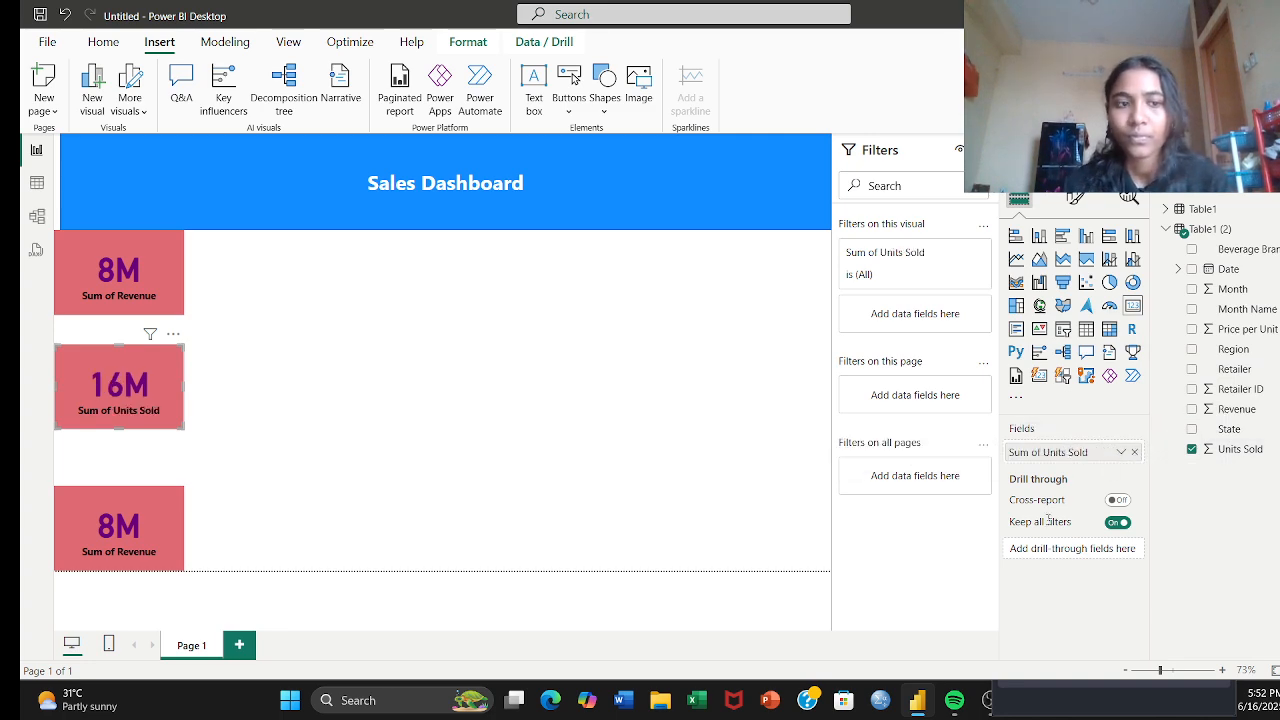
Step: Switch the bottom card's field to Price per Unit and set its callout value to 1 decimal place
left_click(149, 519)
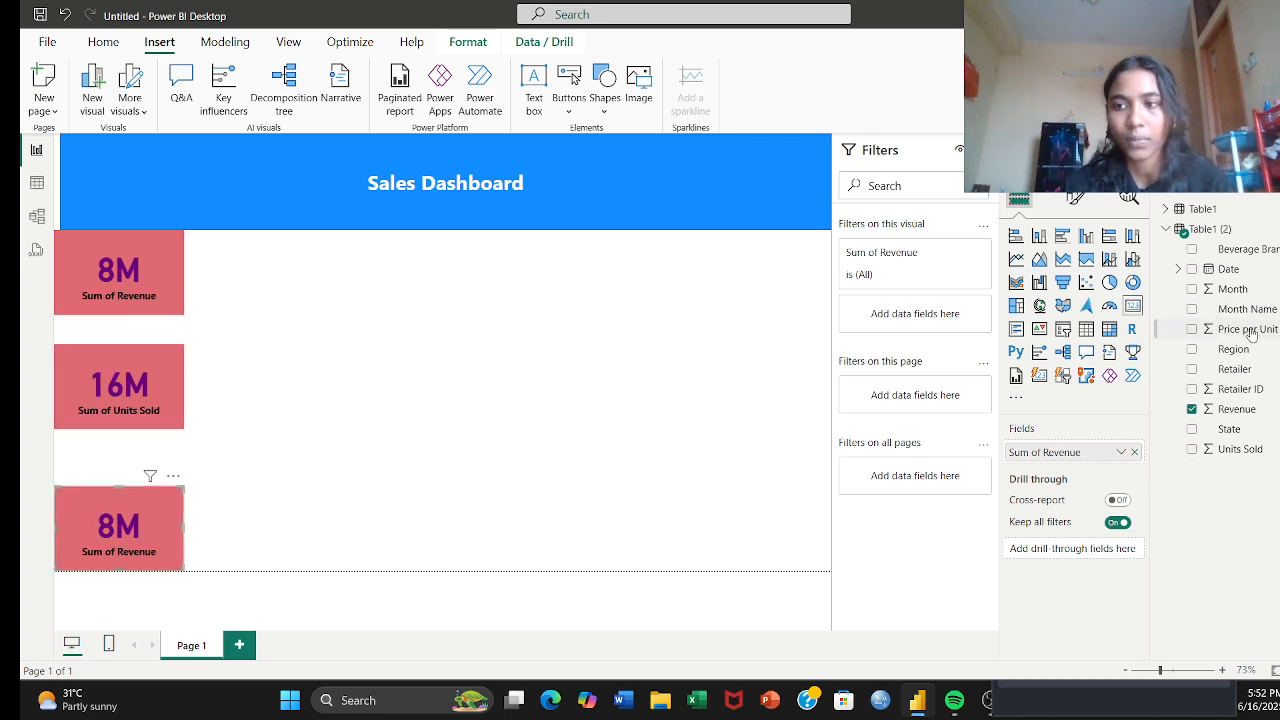
left_click_drag(1251, 333, 1100, 455)
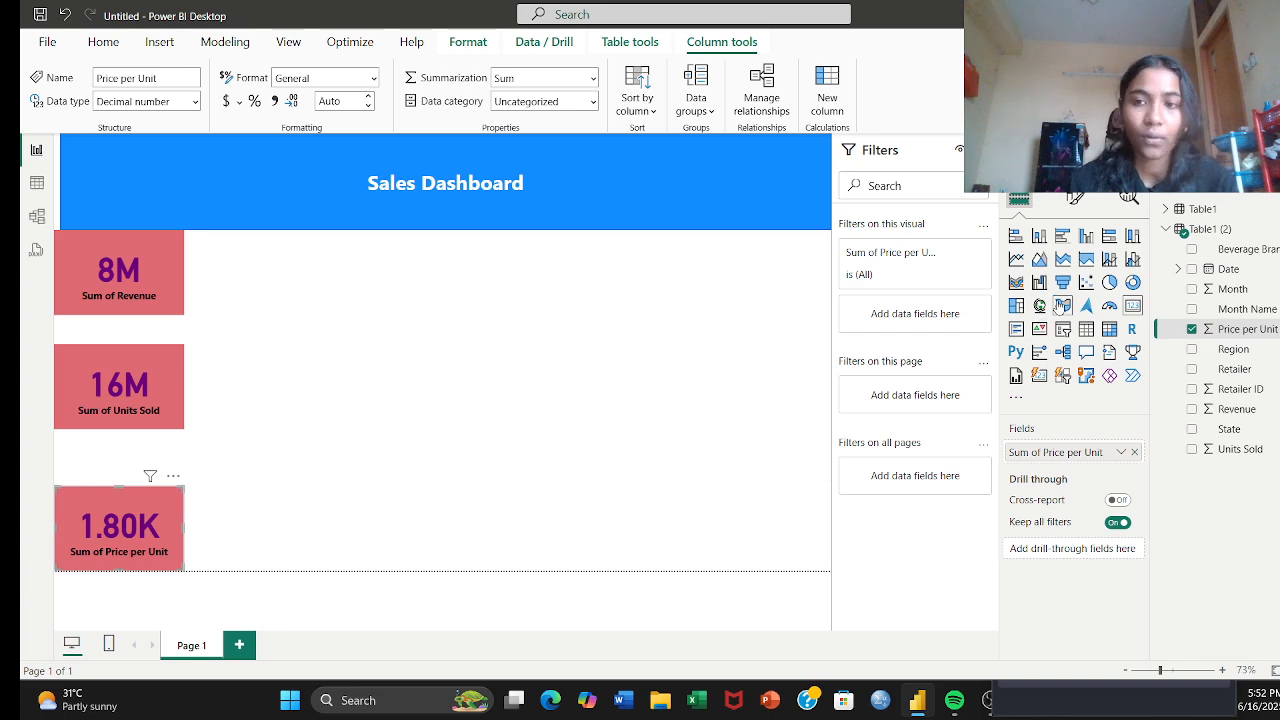
left_click(1078, 200)
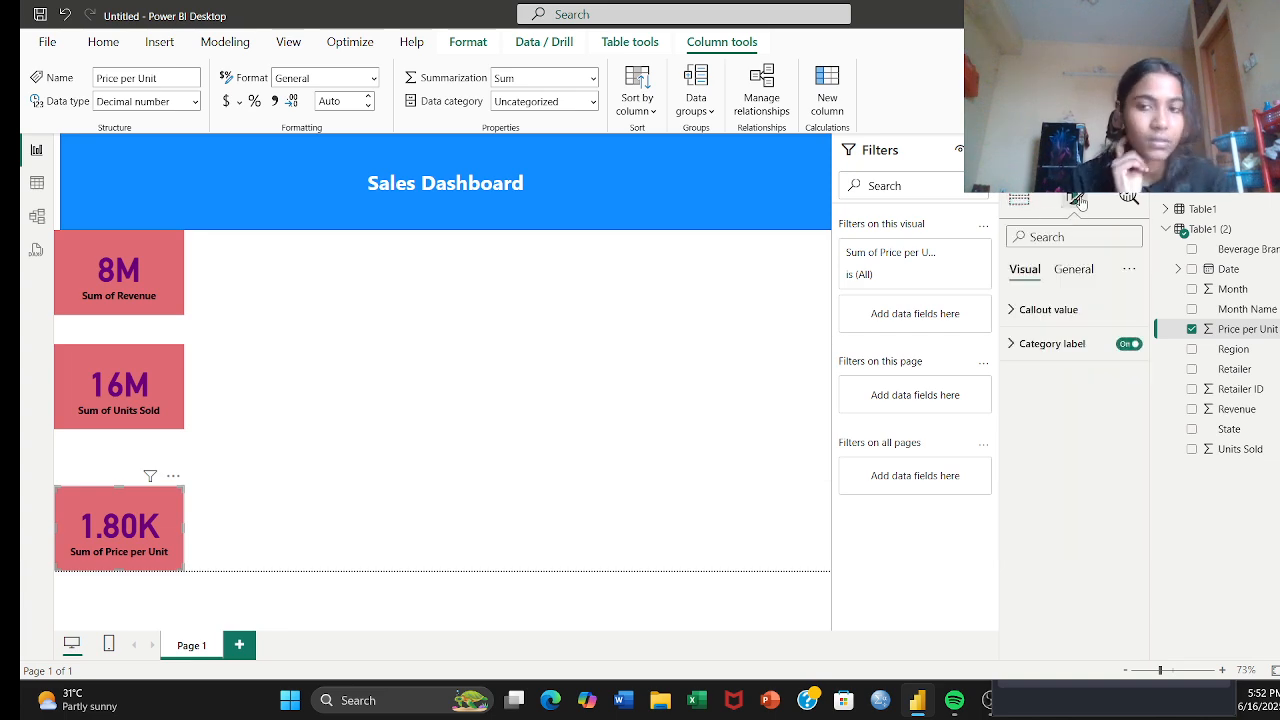
left_click(1013, 310)
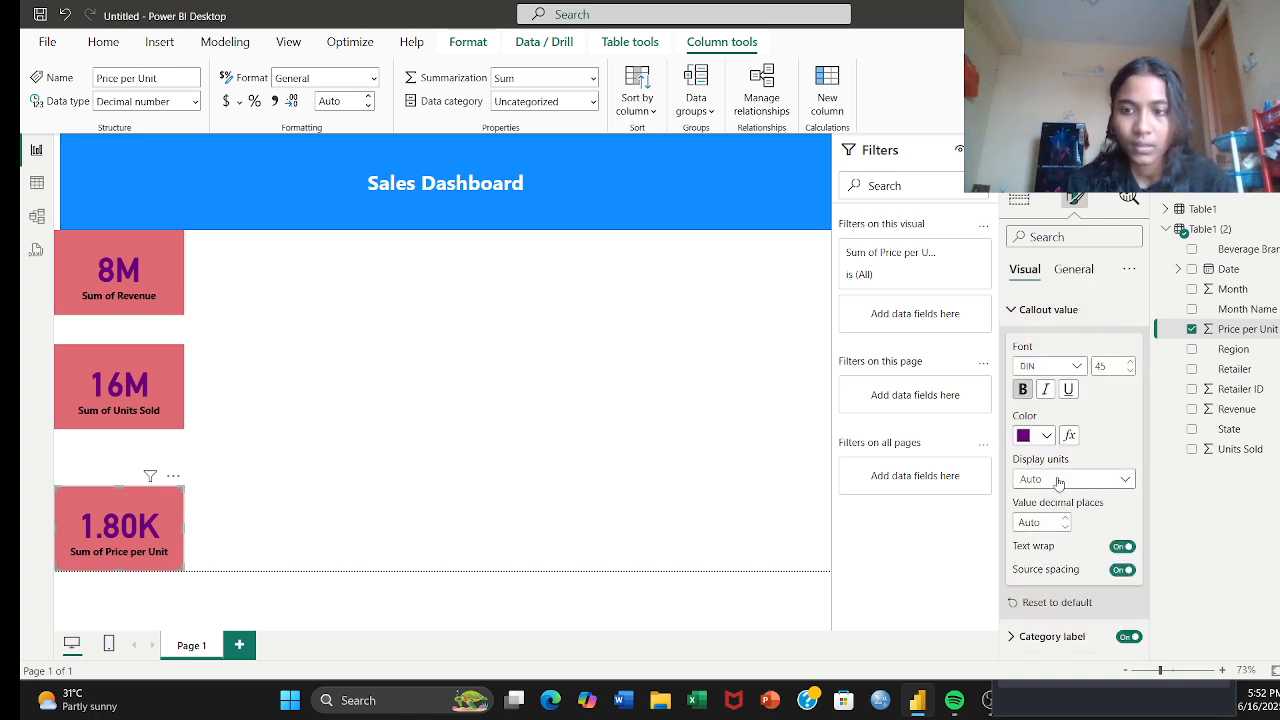
left_click(1045, 522)
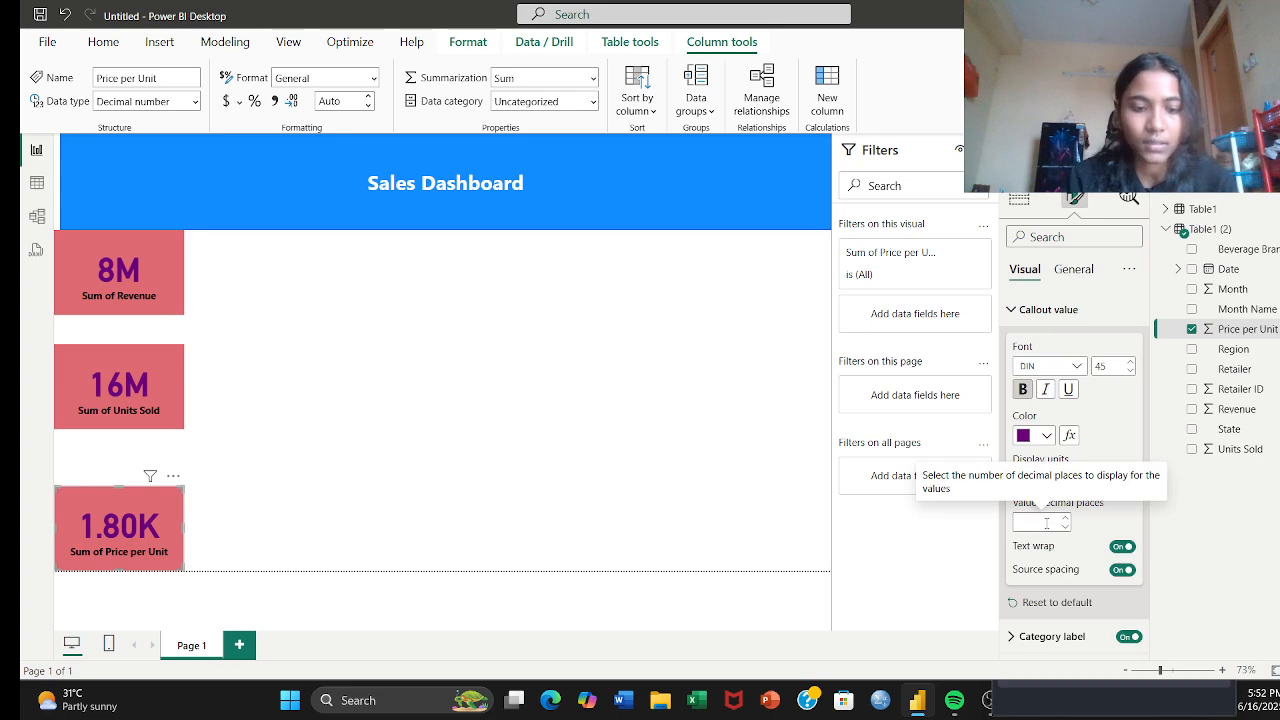
type("1")
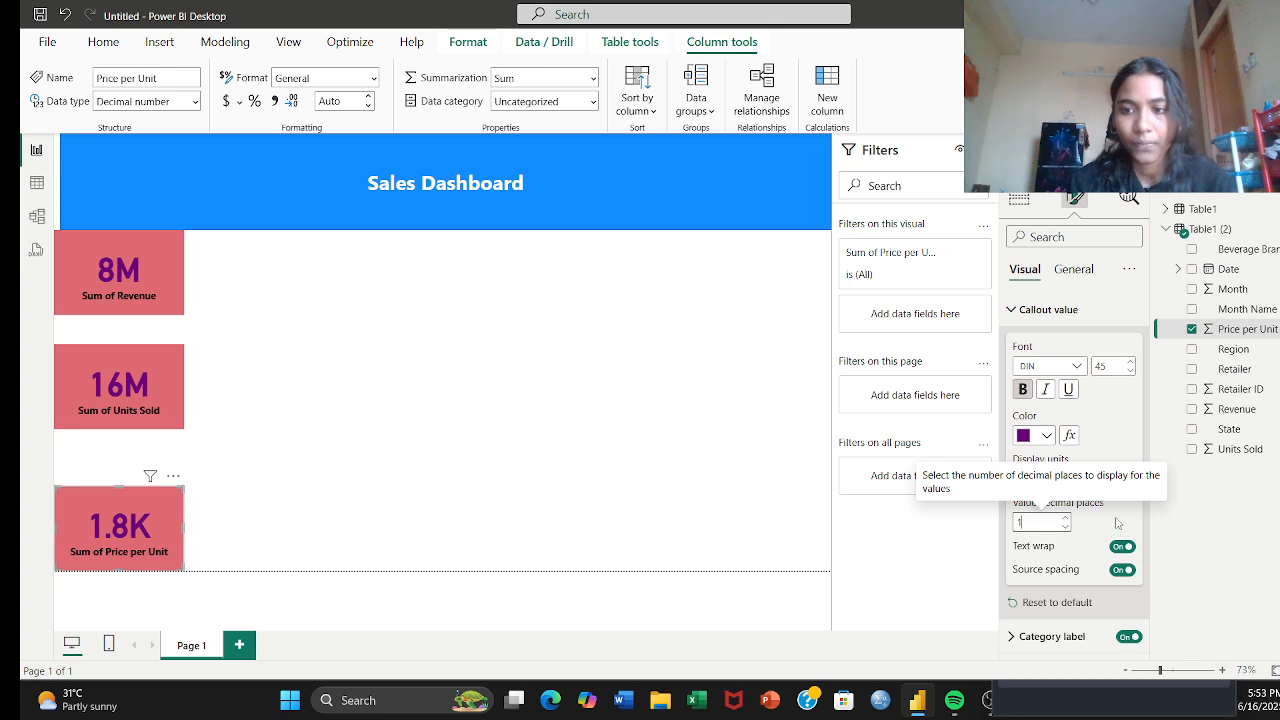
left_click(1011, 315)
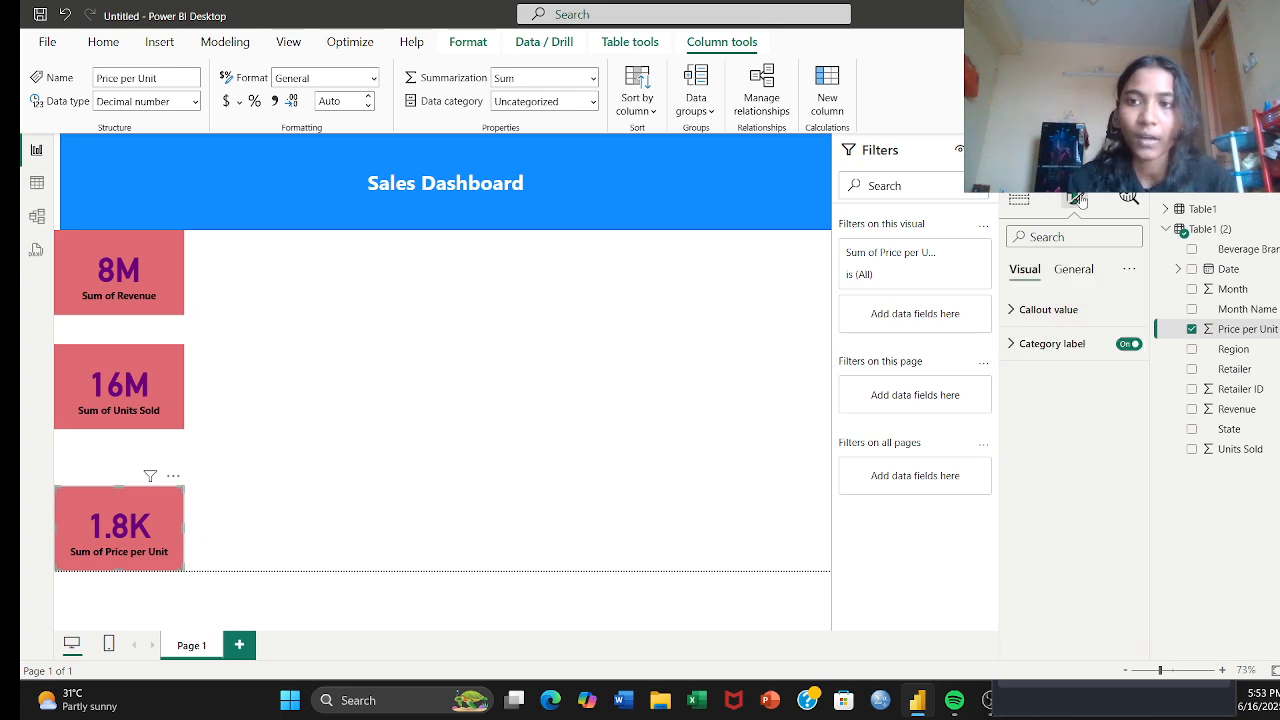
Step: Convert the Price per Unit card to a column chart and remove that visual from the page
left_click(1017, 200)
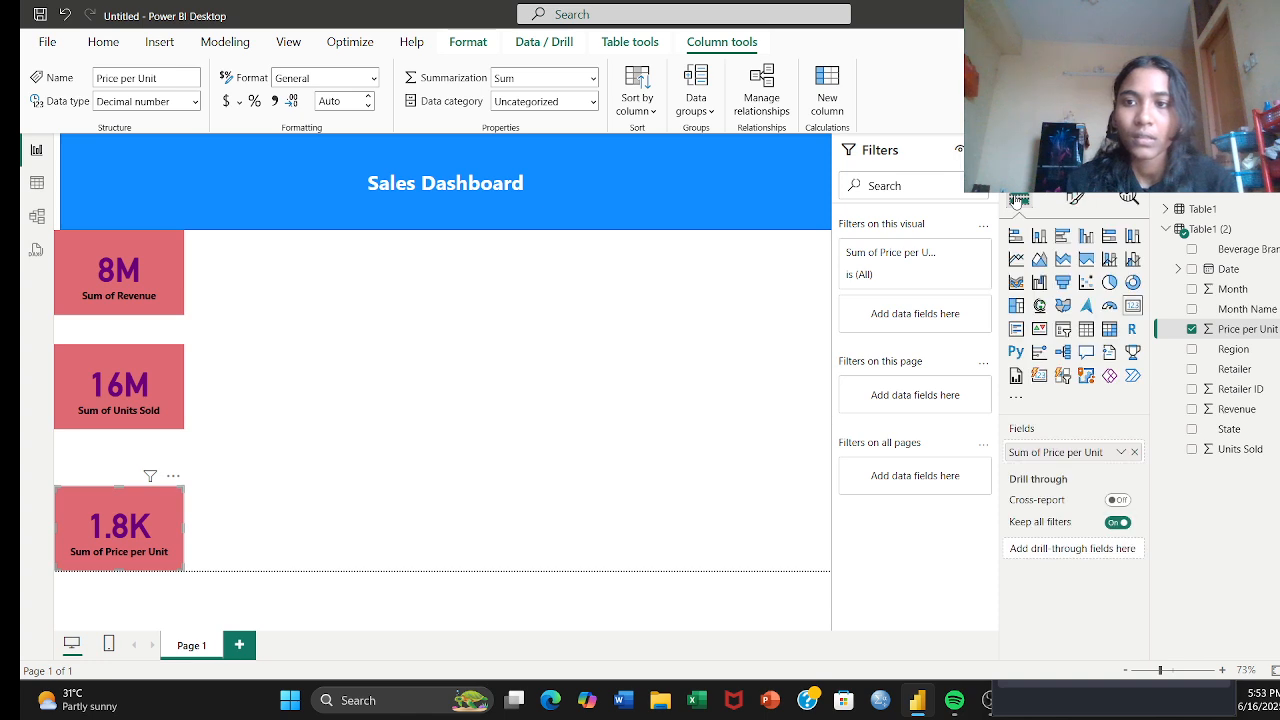
left_click(1085, 238)
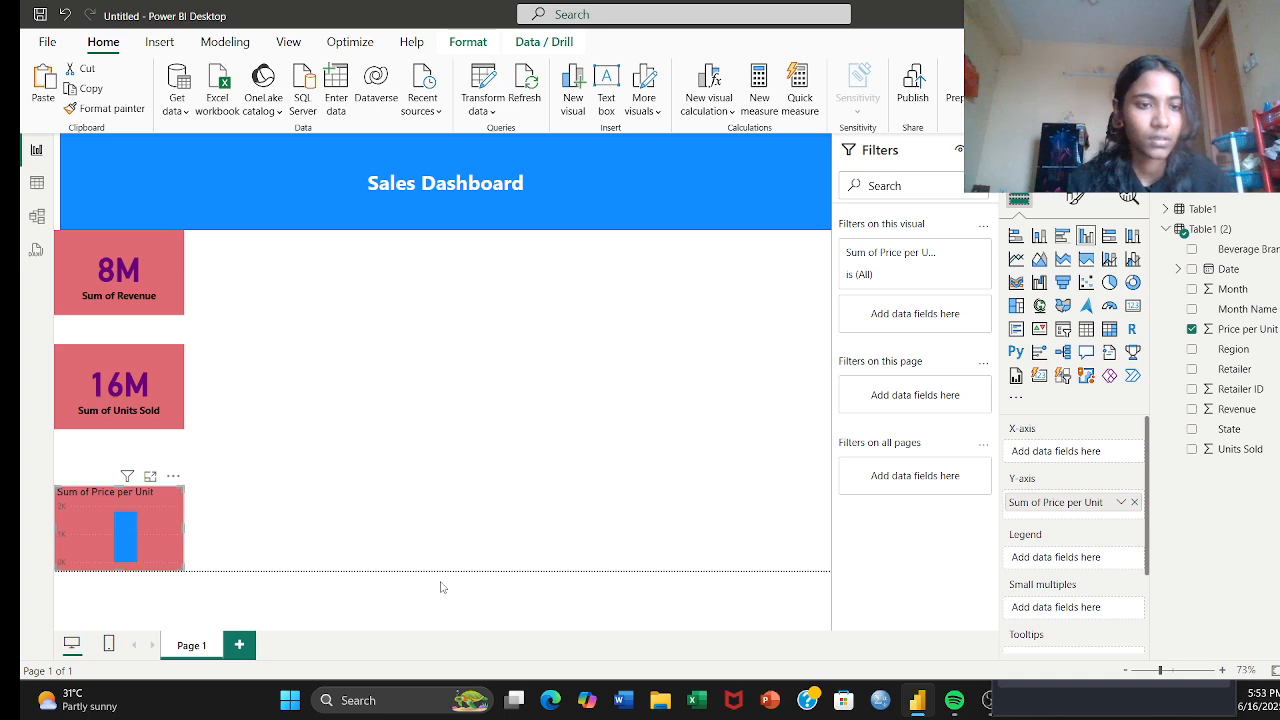
left_click(253, 494)
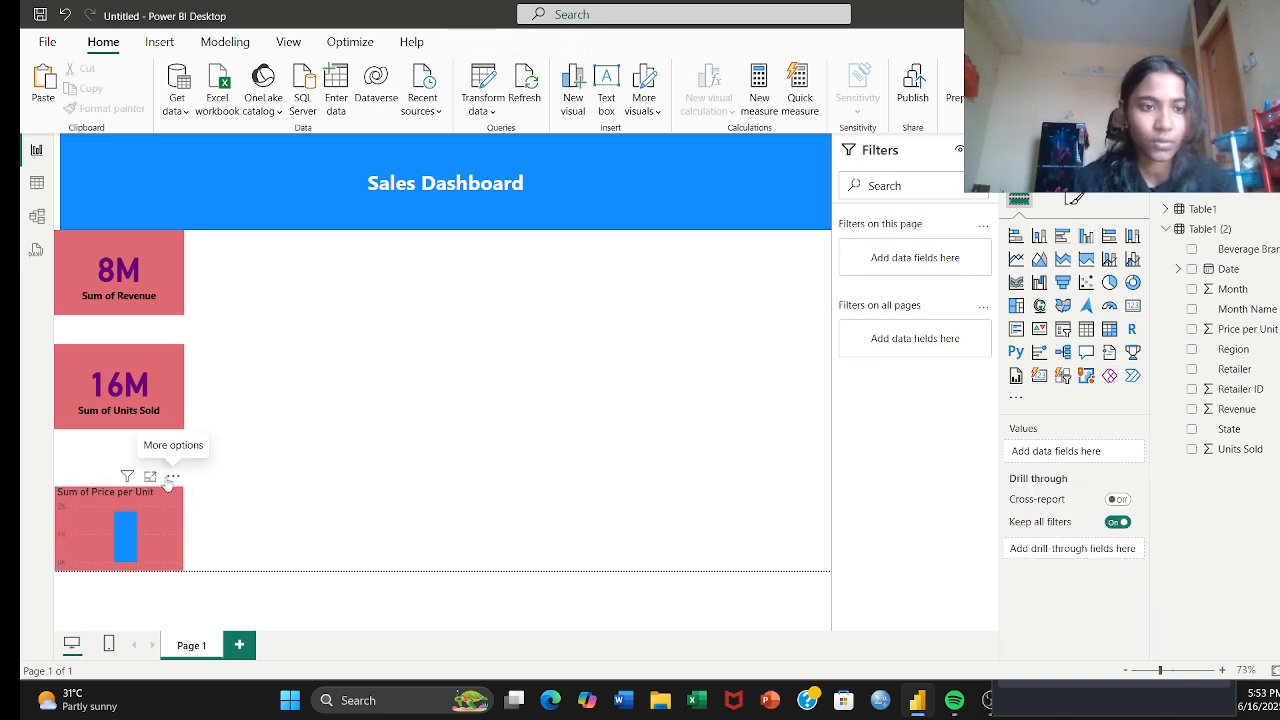
left_click(173, 476)
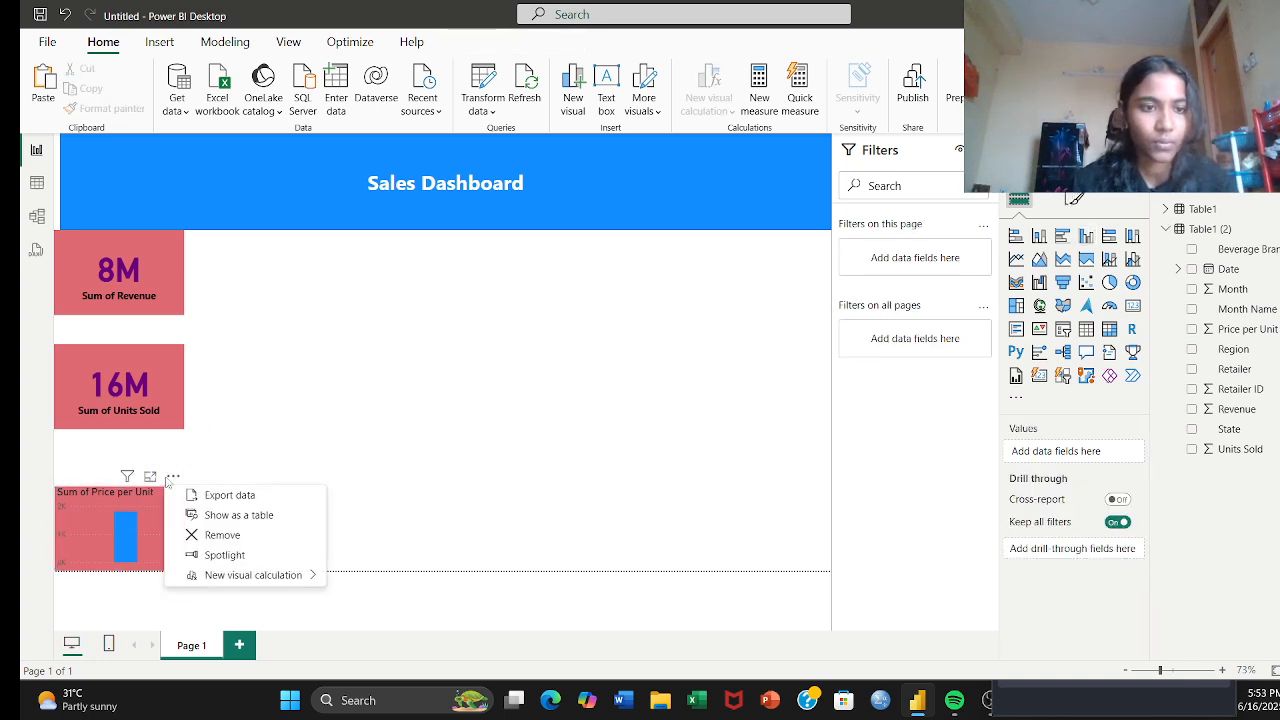
left_click(214, 535)
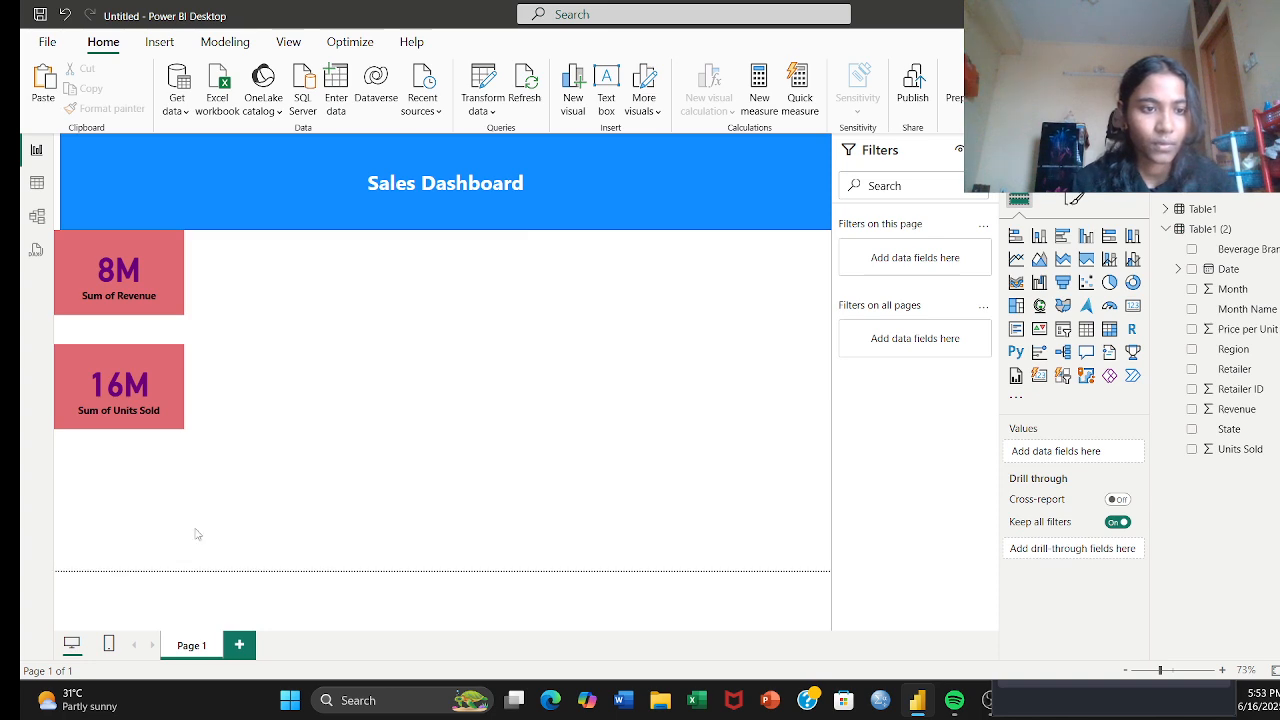
Step: Duplicate the Units Sold card, place the copy below it, and make the copy show Price per Unit
left_click(162, 410)
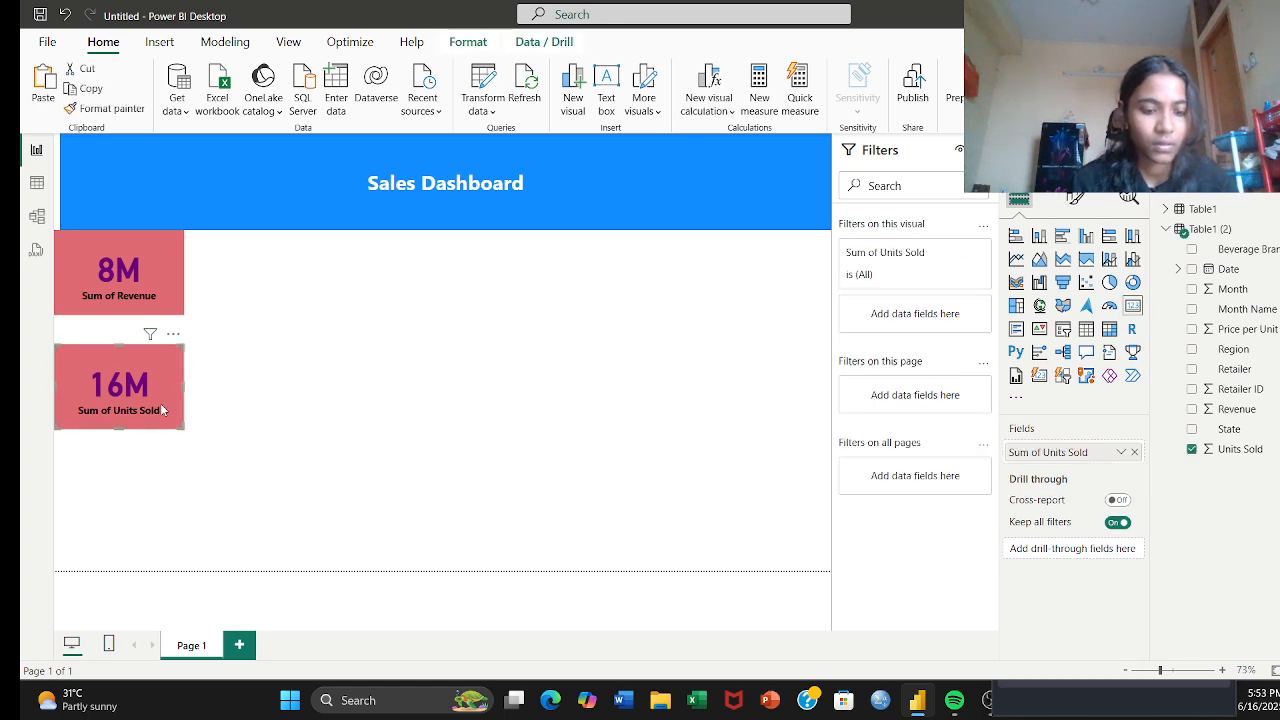
key("ctrl+v")
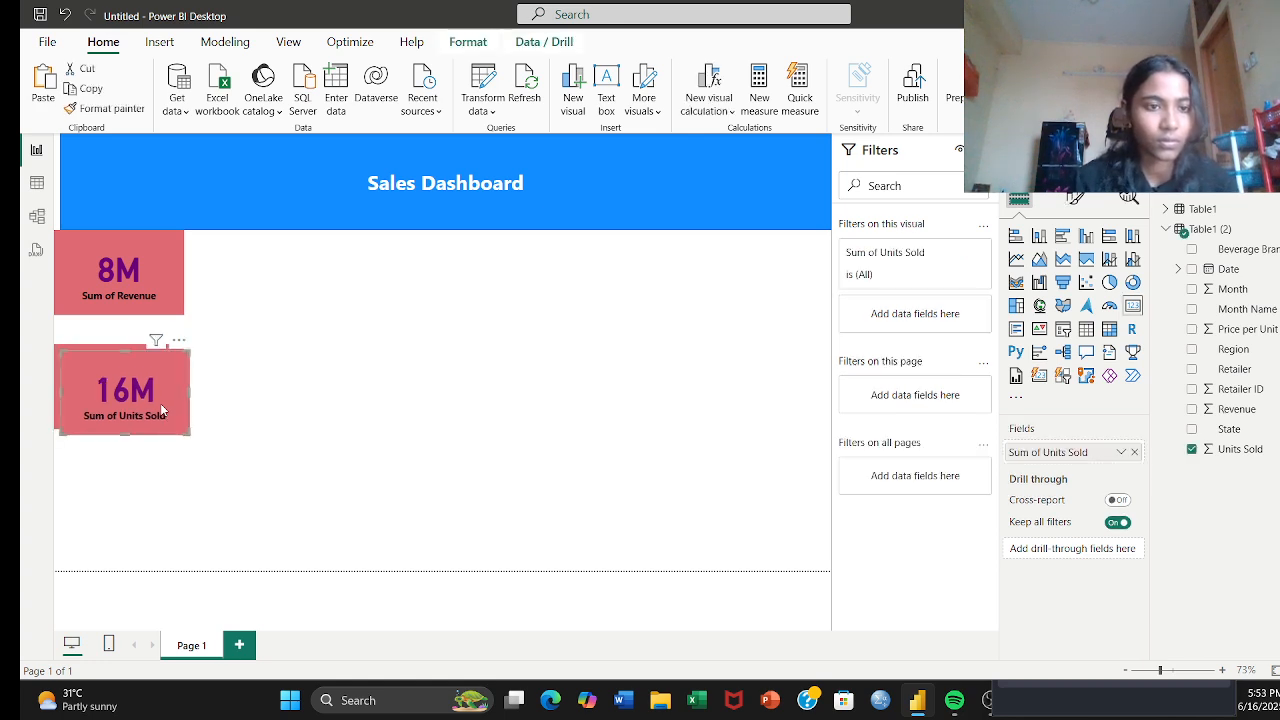
left_click_drag(169, 405, 141, 519)
right_click(141, 519)
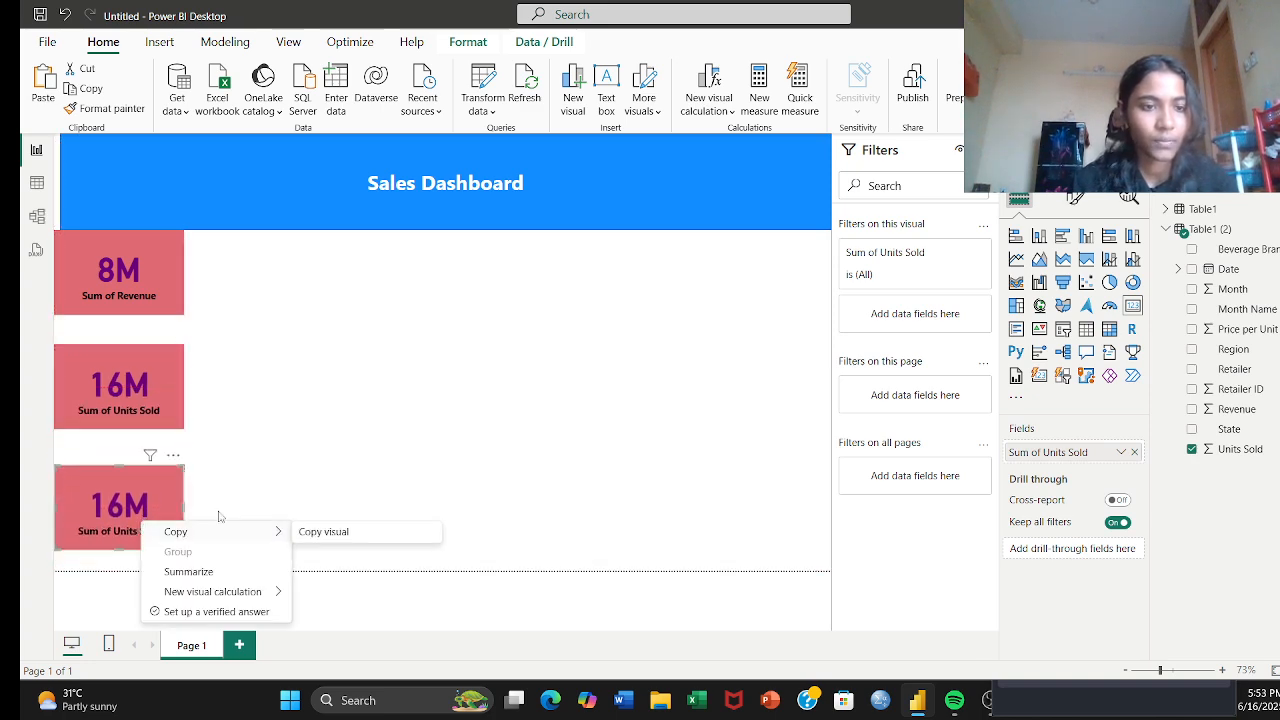
left_click(277, 513)
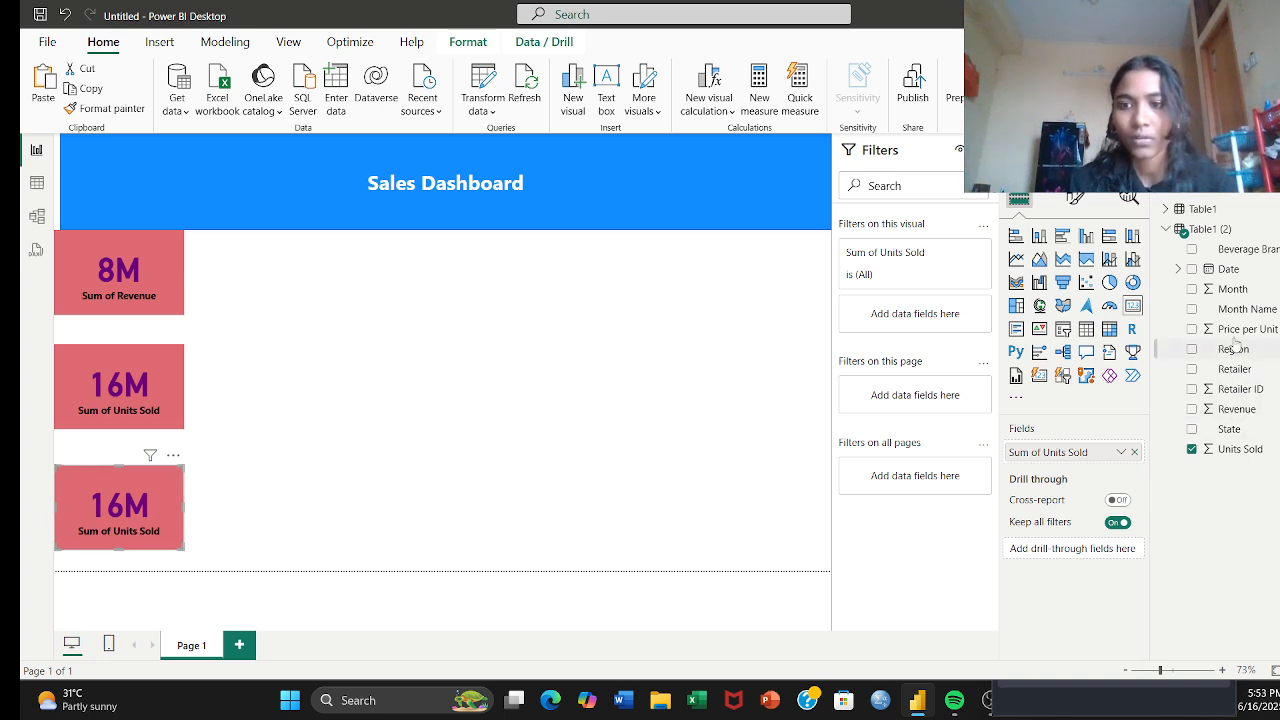
left_click_drag(1233, 340, 1082, 467)
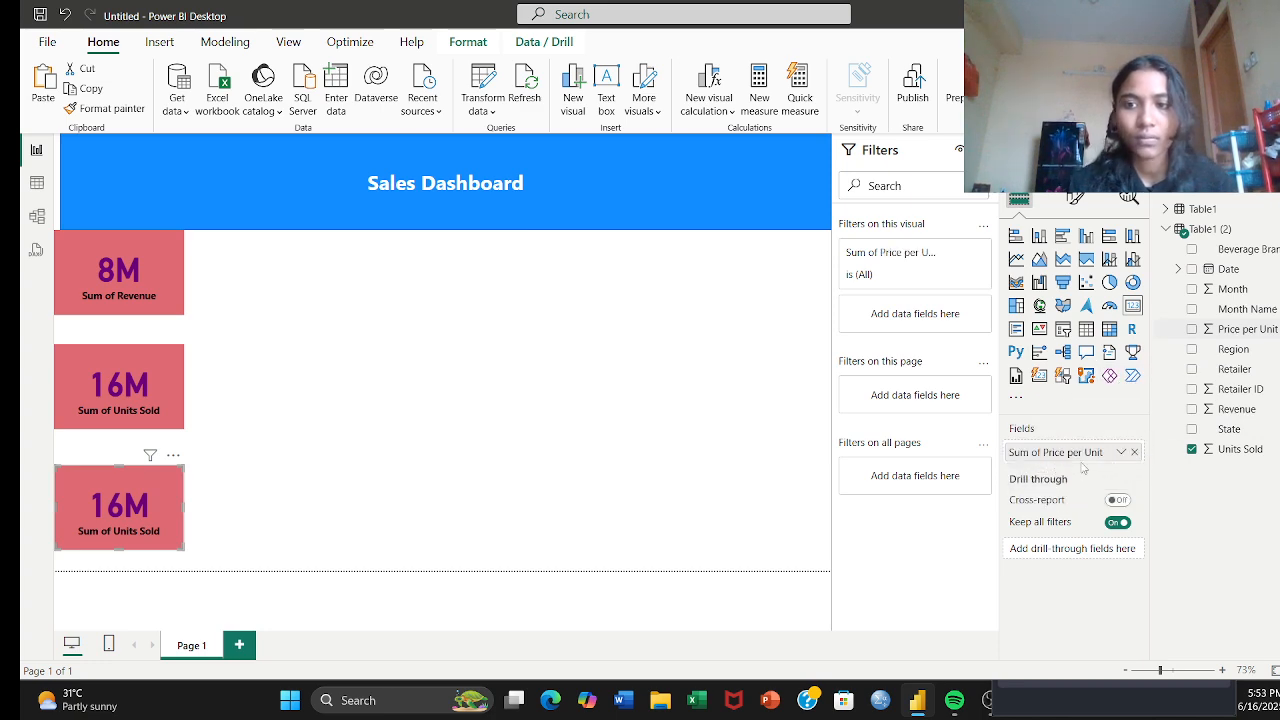
left_click(688, 435)
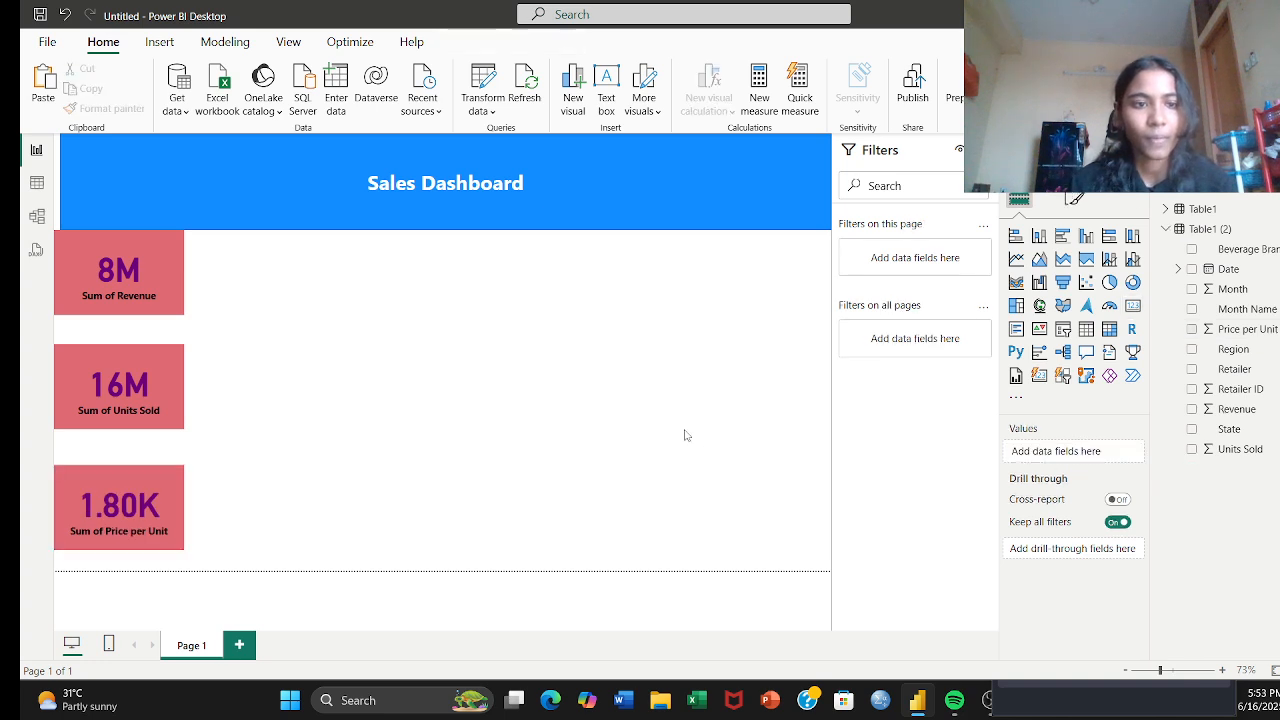
Step: Add a column chart showing Revenue by Month Name to the empty area of the page
left_click(1085, 236)
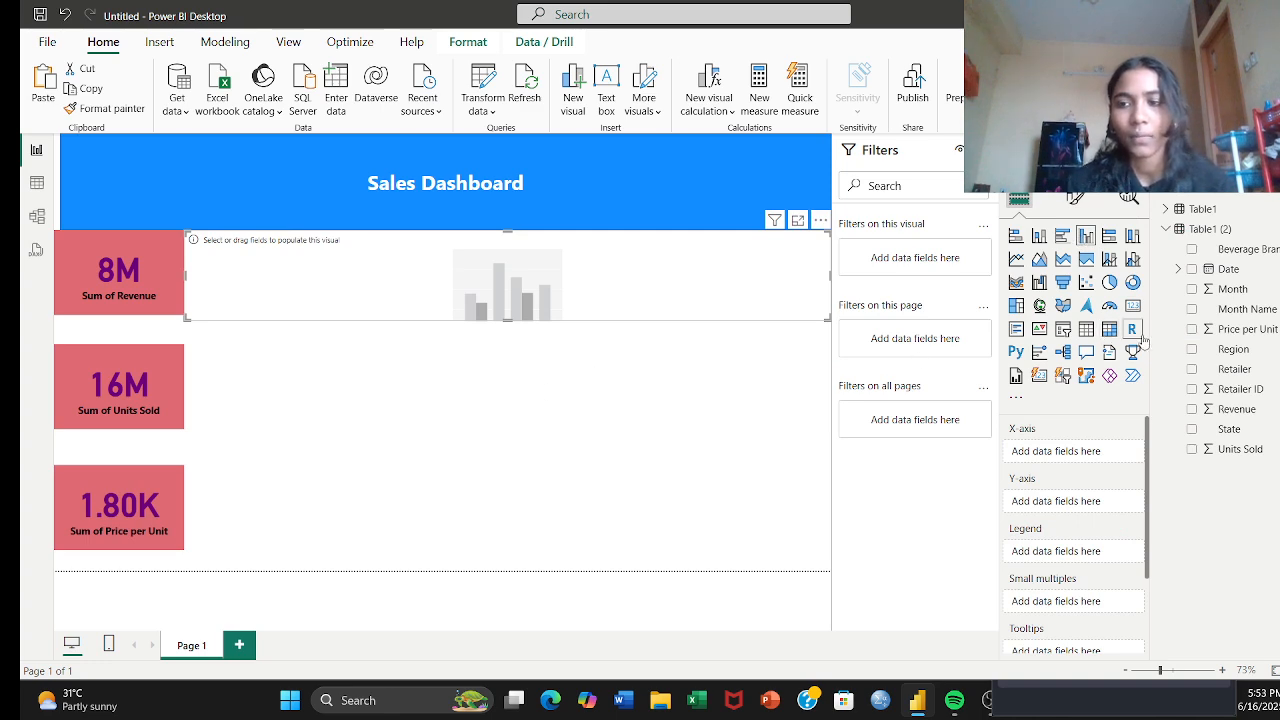
left_click(1191, 310)
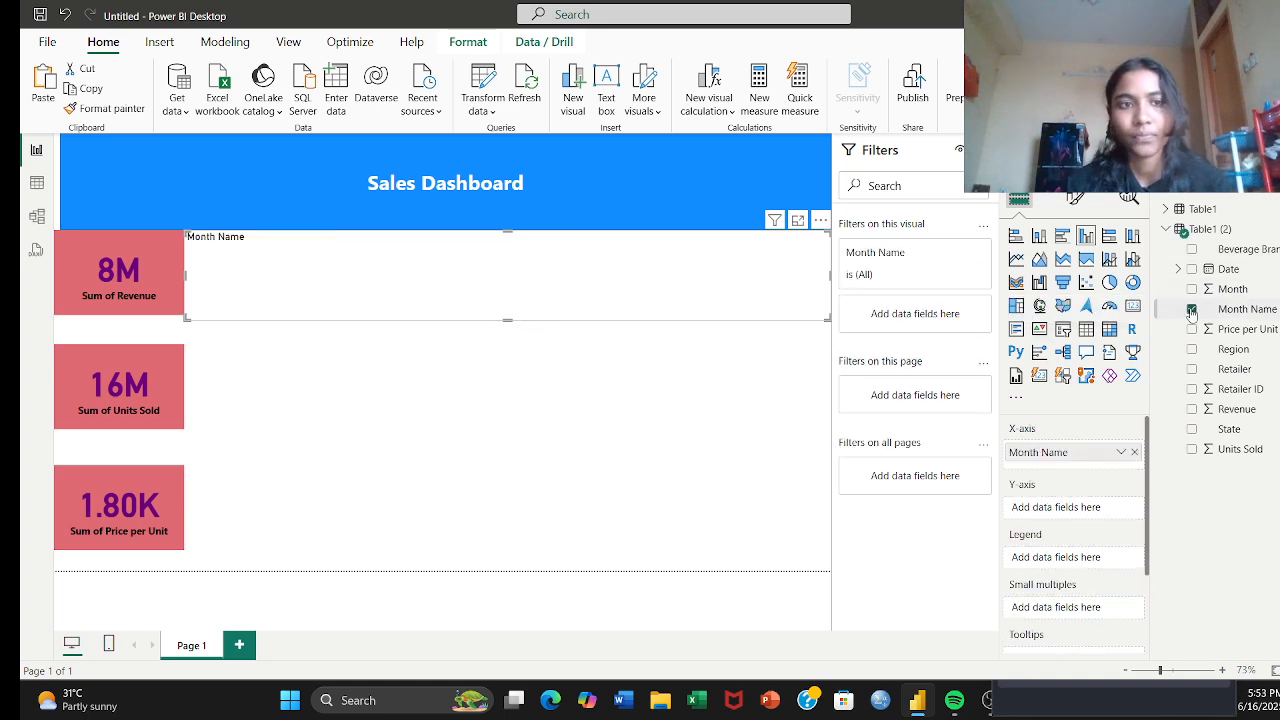
left_click(1192, 409)
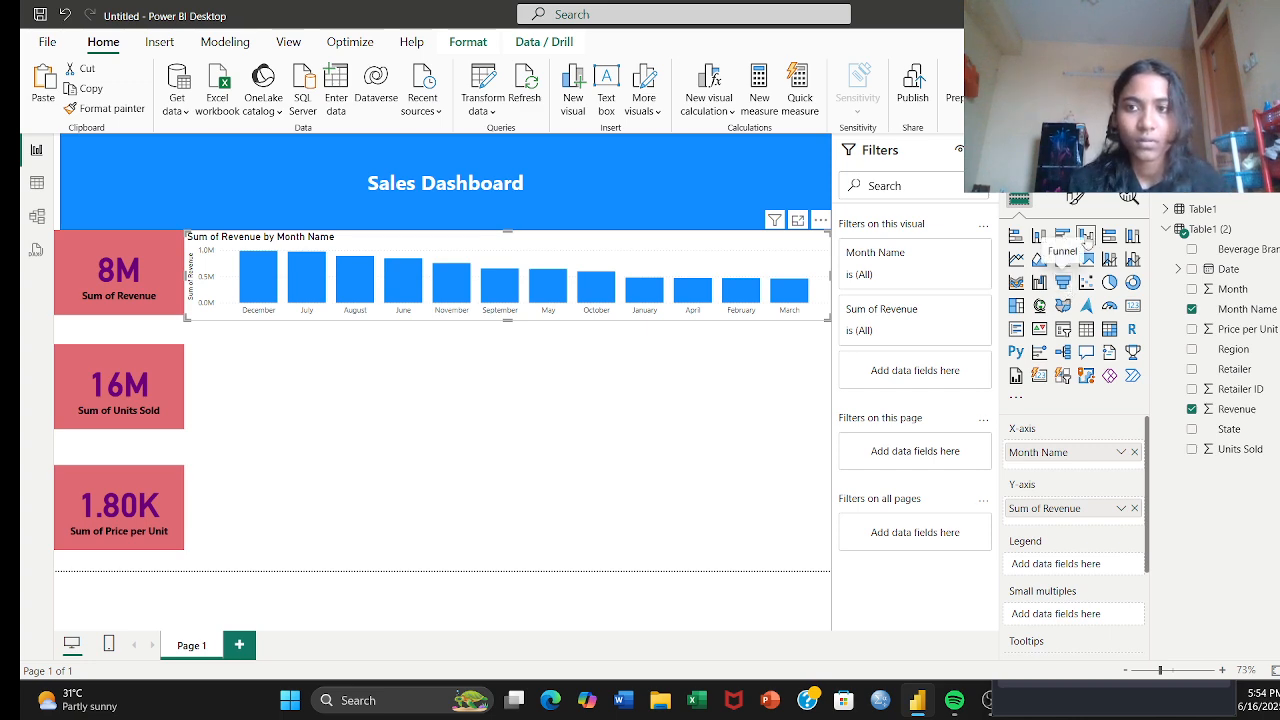
left_click(1077, 201)
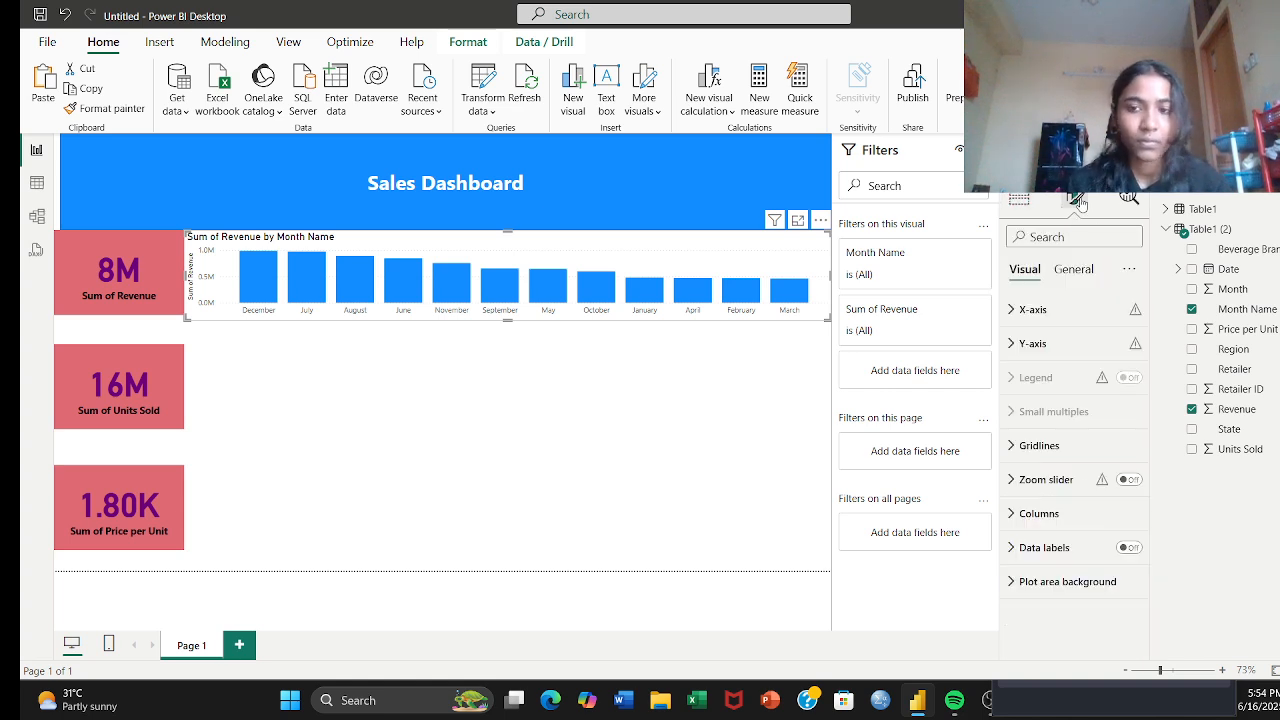
left_click(1074, 270)
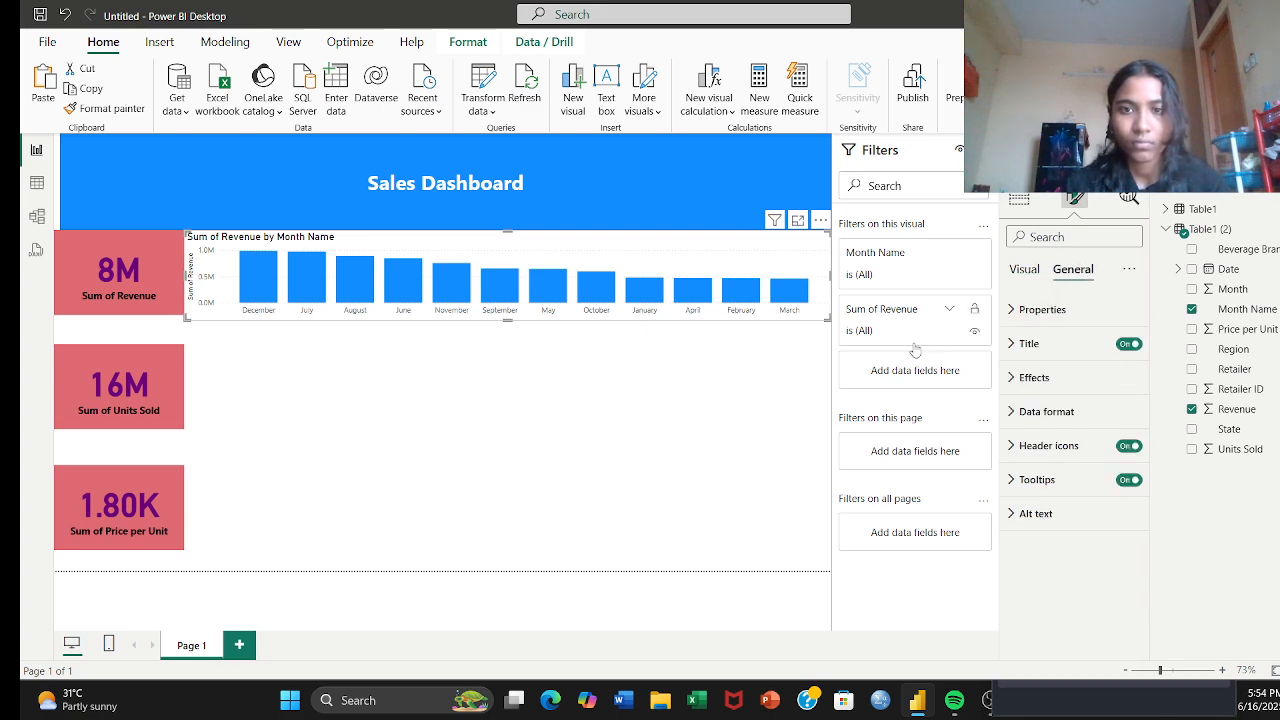
left_click(795, 408)
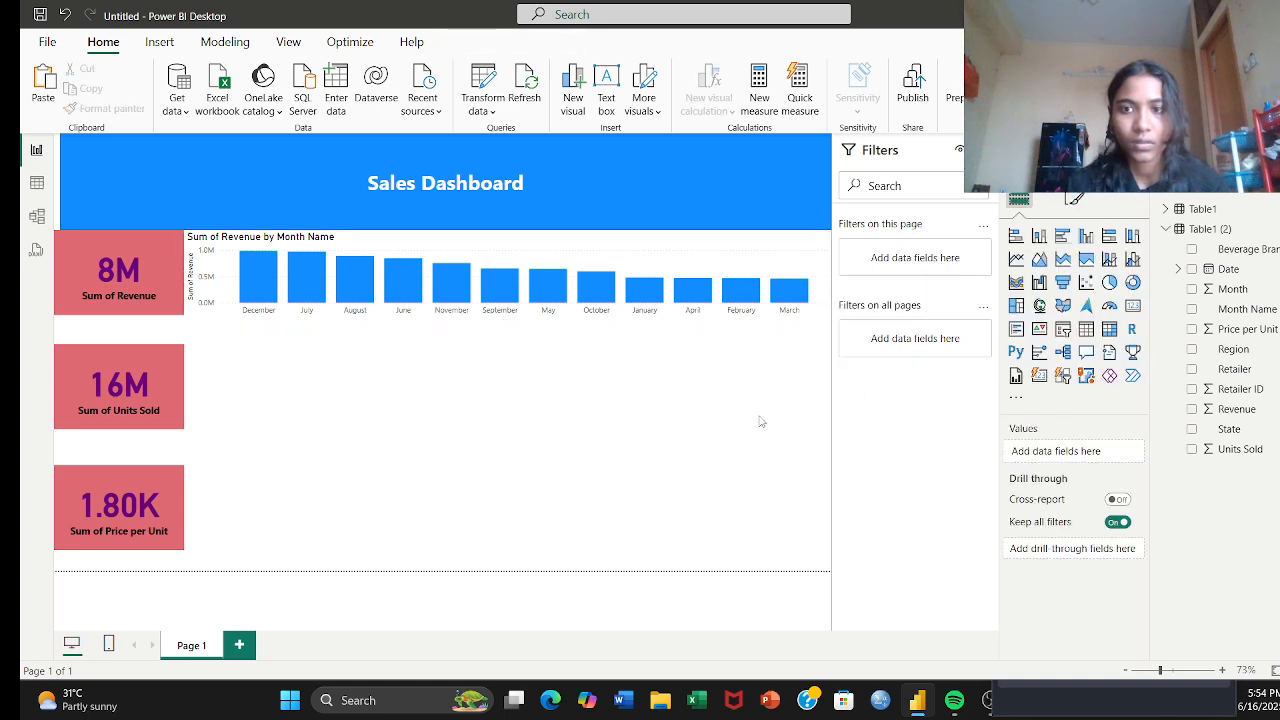
left_click(1071, 201)
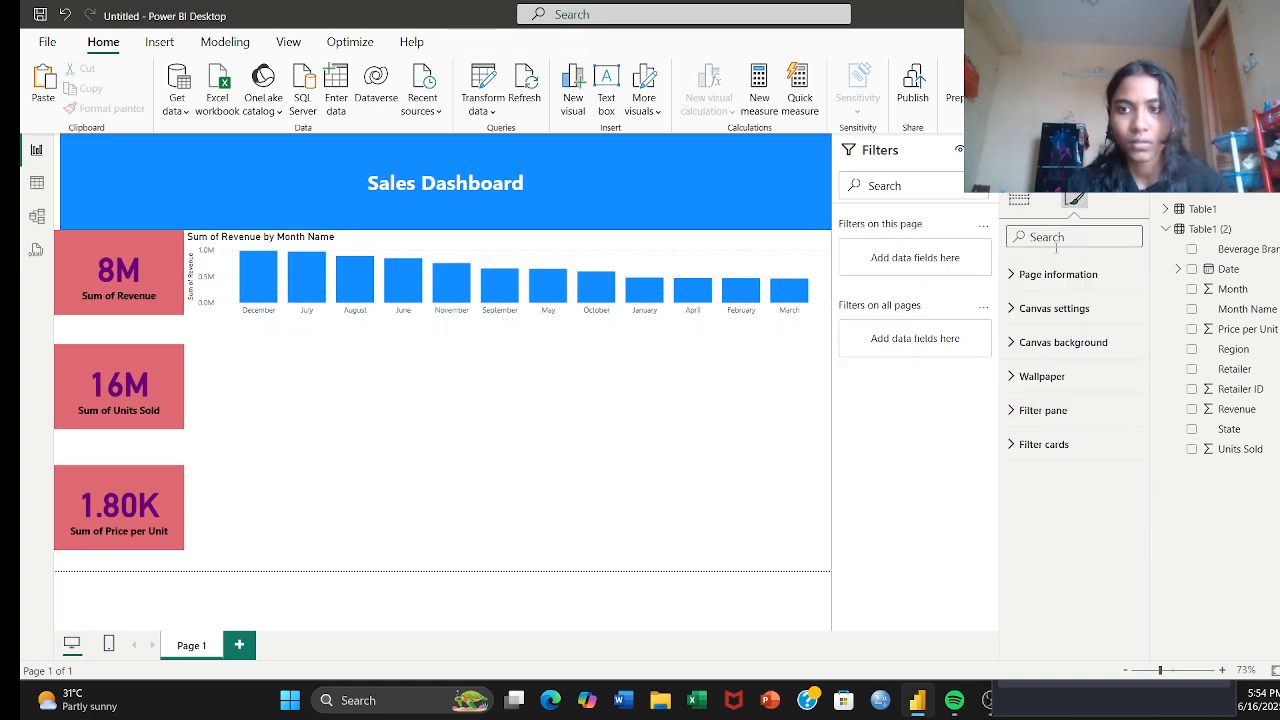
left_click(1018, 200)
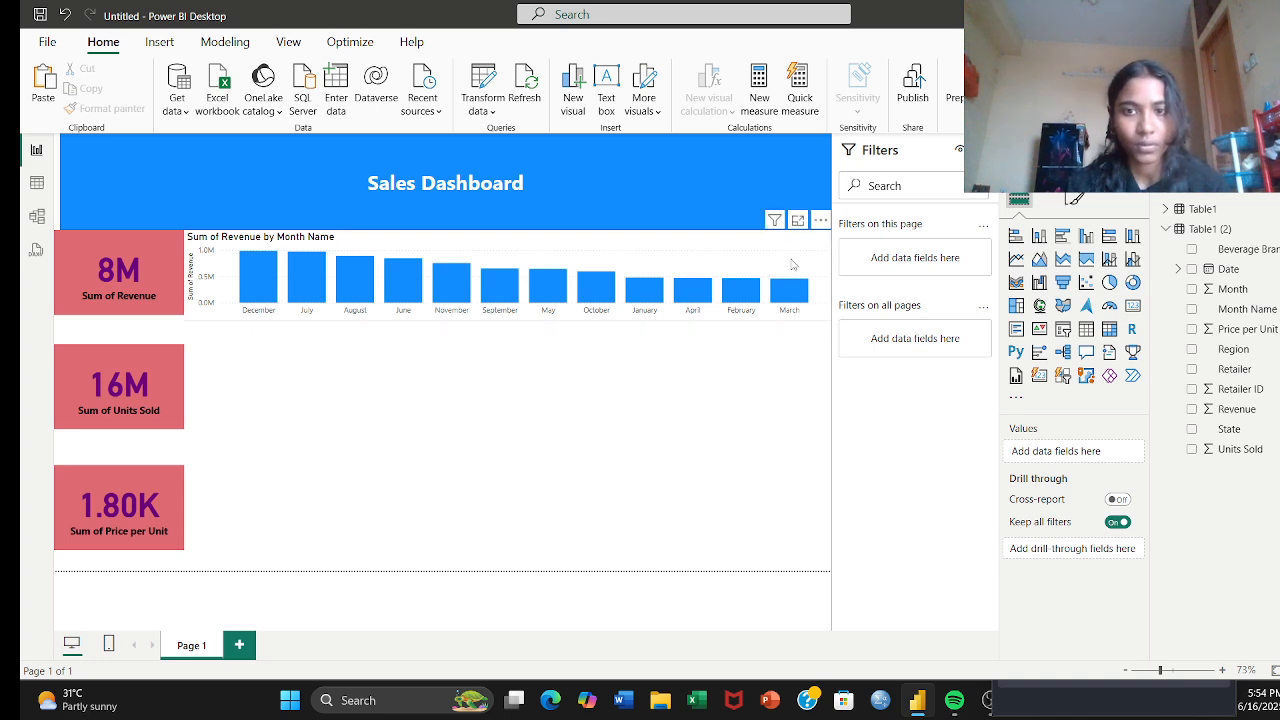
left_click(788, 265)
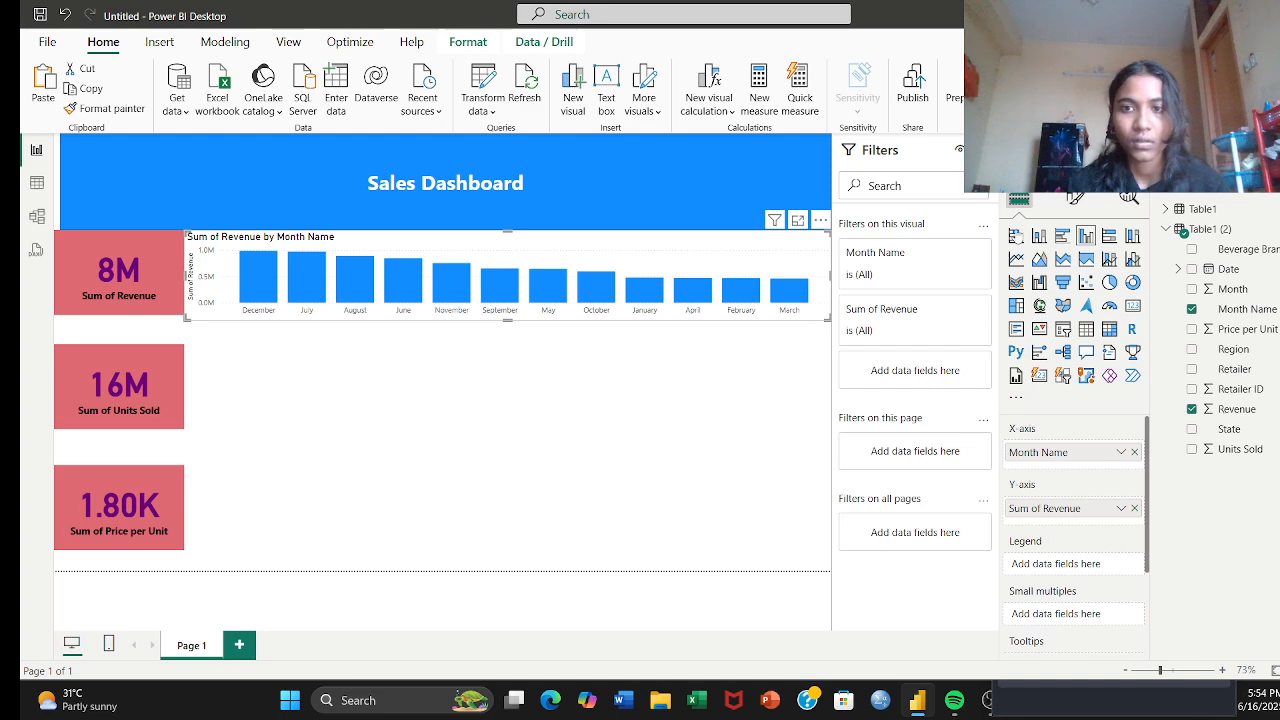
left_click(1073, 199)
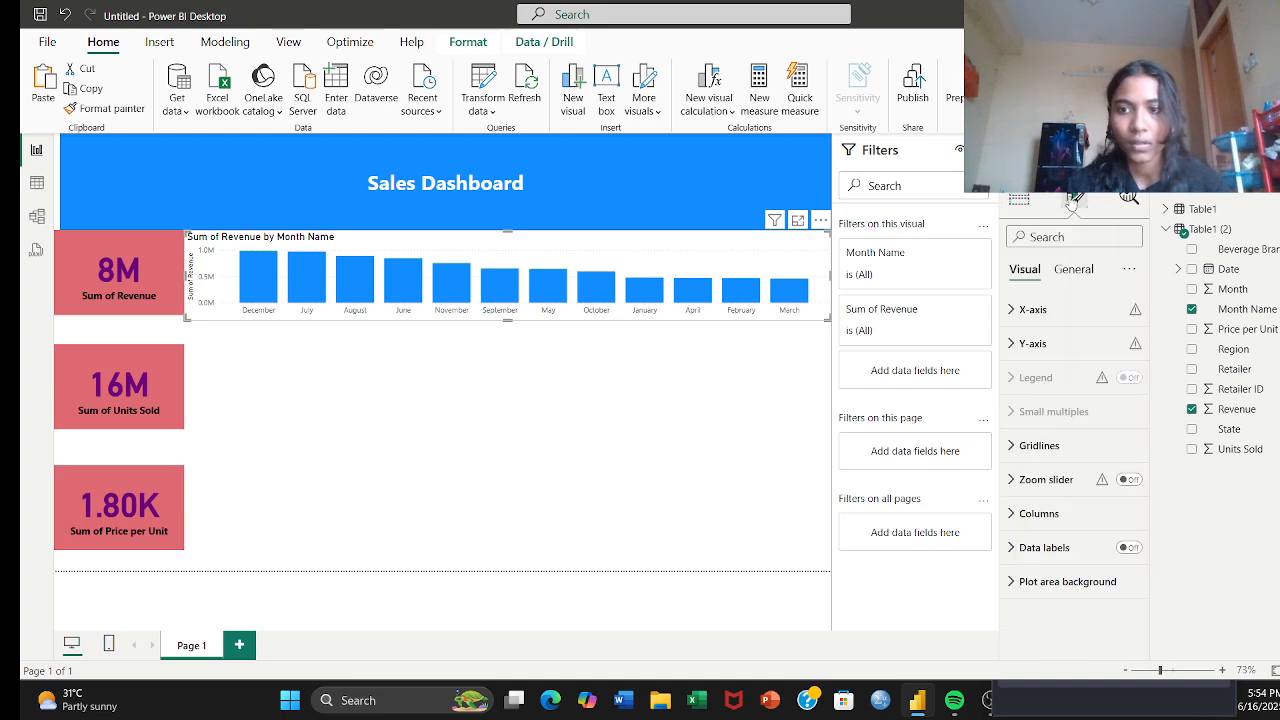
left_click(1030, 514)
left_click(1030, 636)
scroll(1051, 580, "down", 2)
left_click(1048, 582)
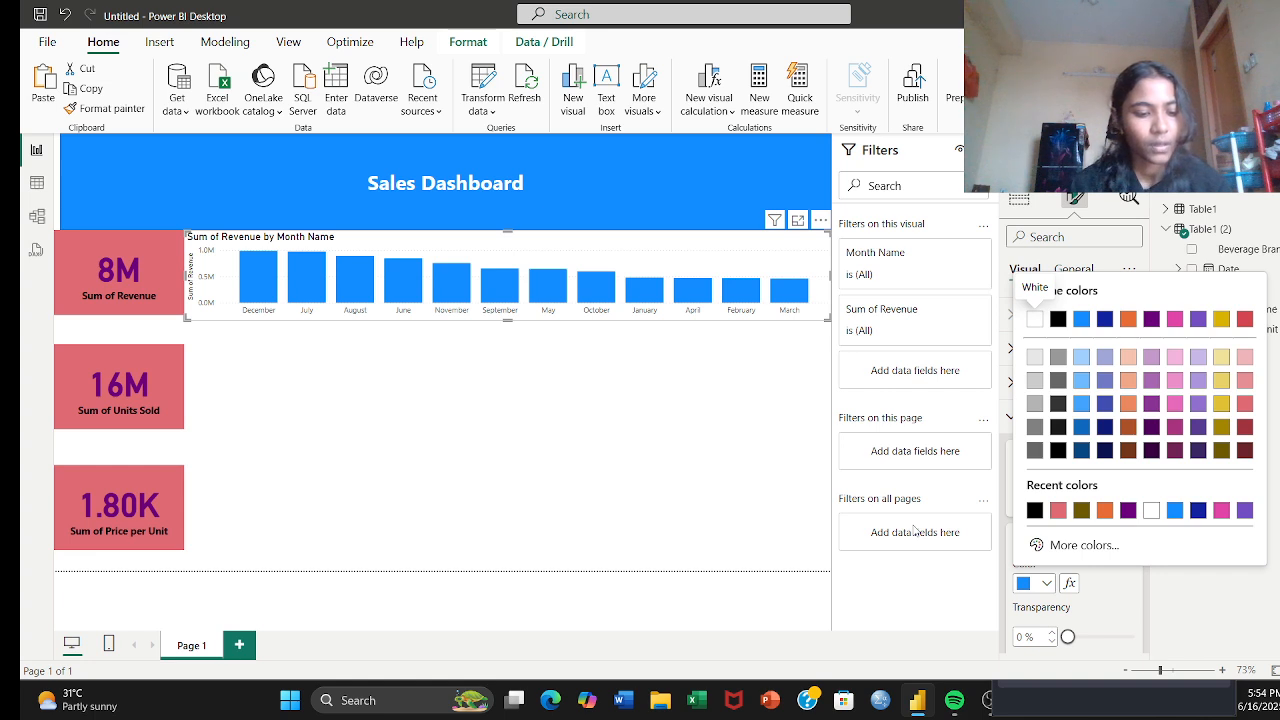
left_click(776, 442)
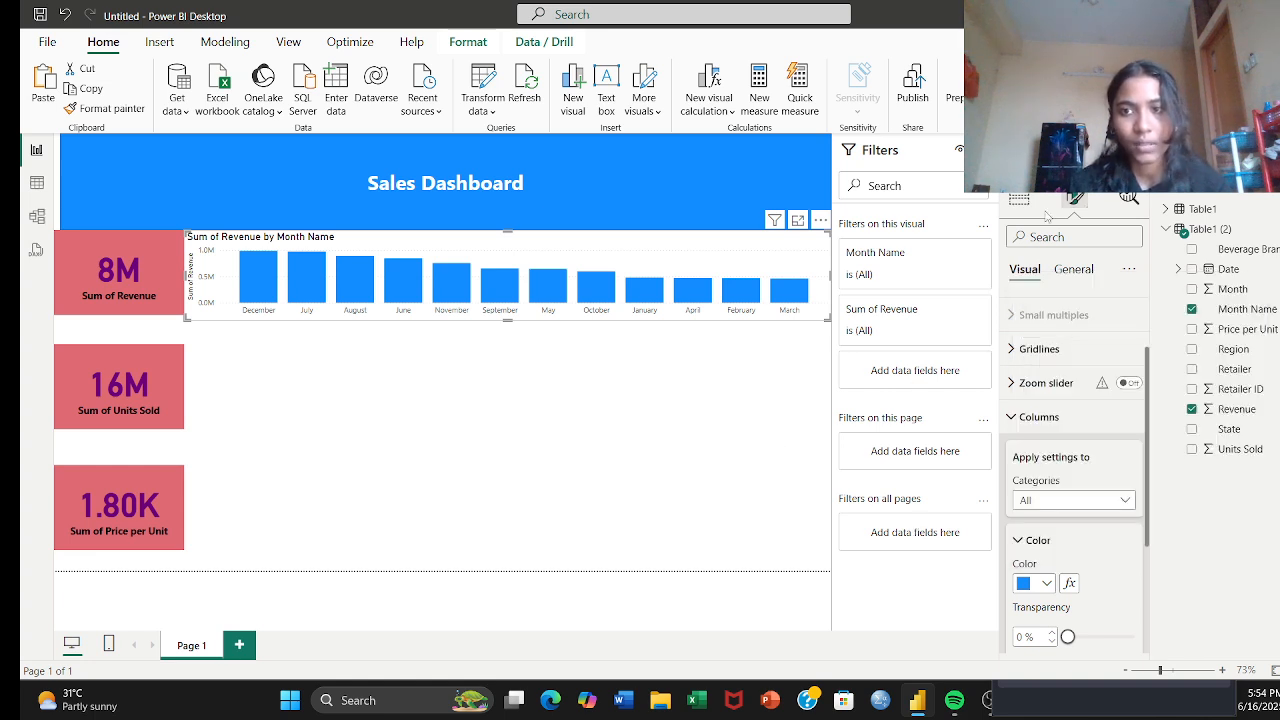
left_click(1012, 202)
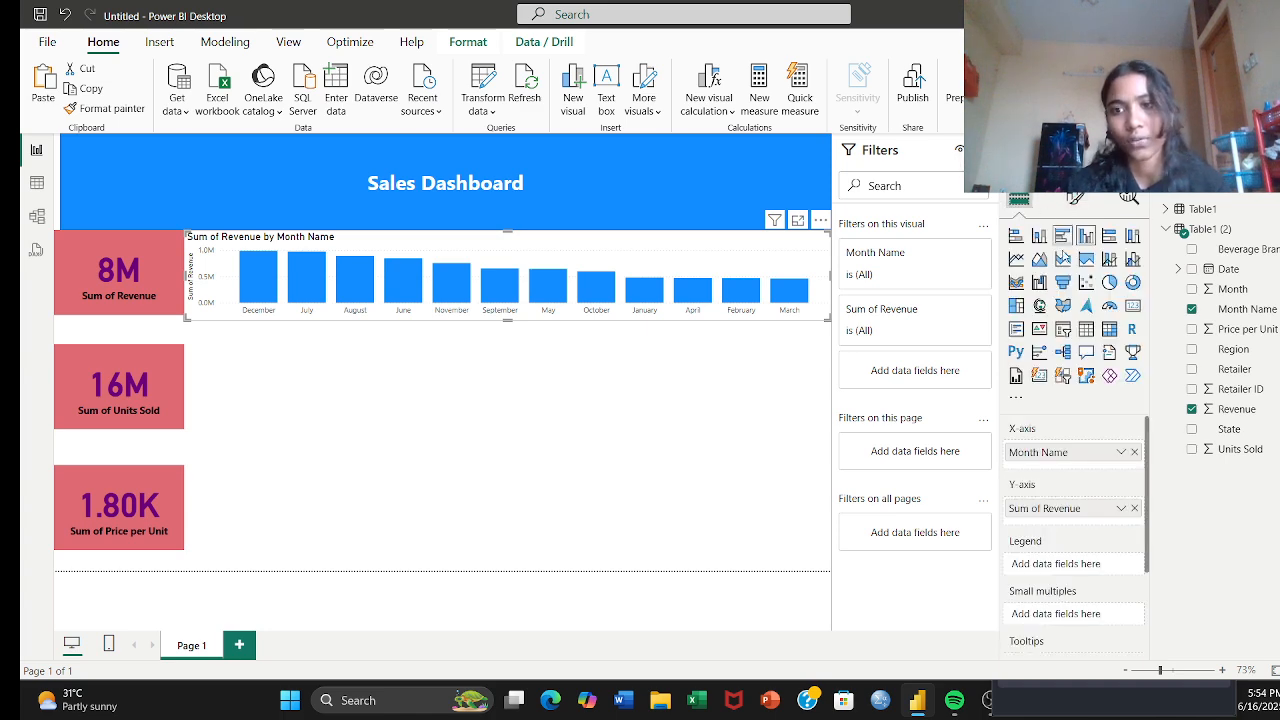
Step: Try stacked area, line and stacked column, and treemap types on the monthly revenue chart, and return it to a clustered column chart
left_click(1064, 262)
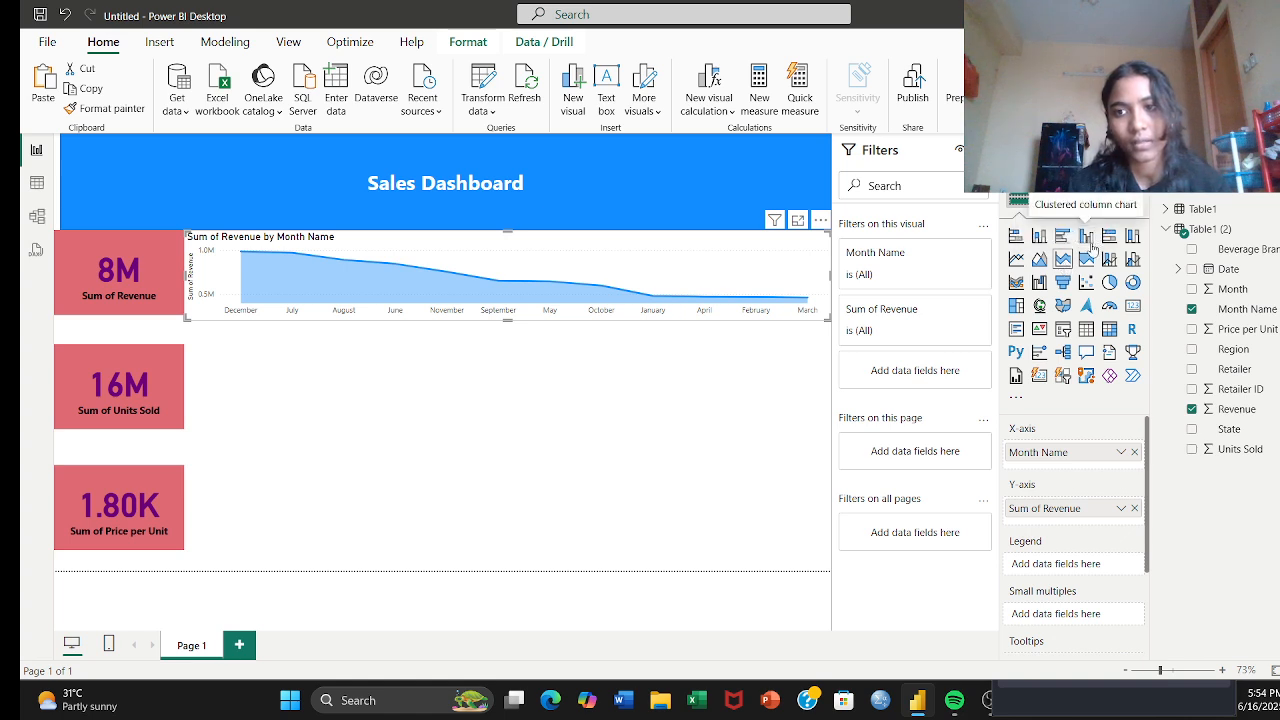
left_click(1109, 260)
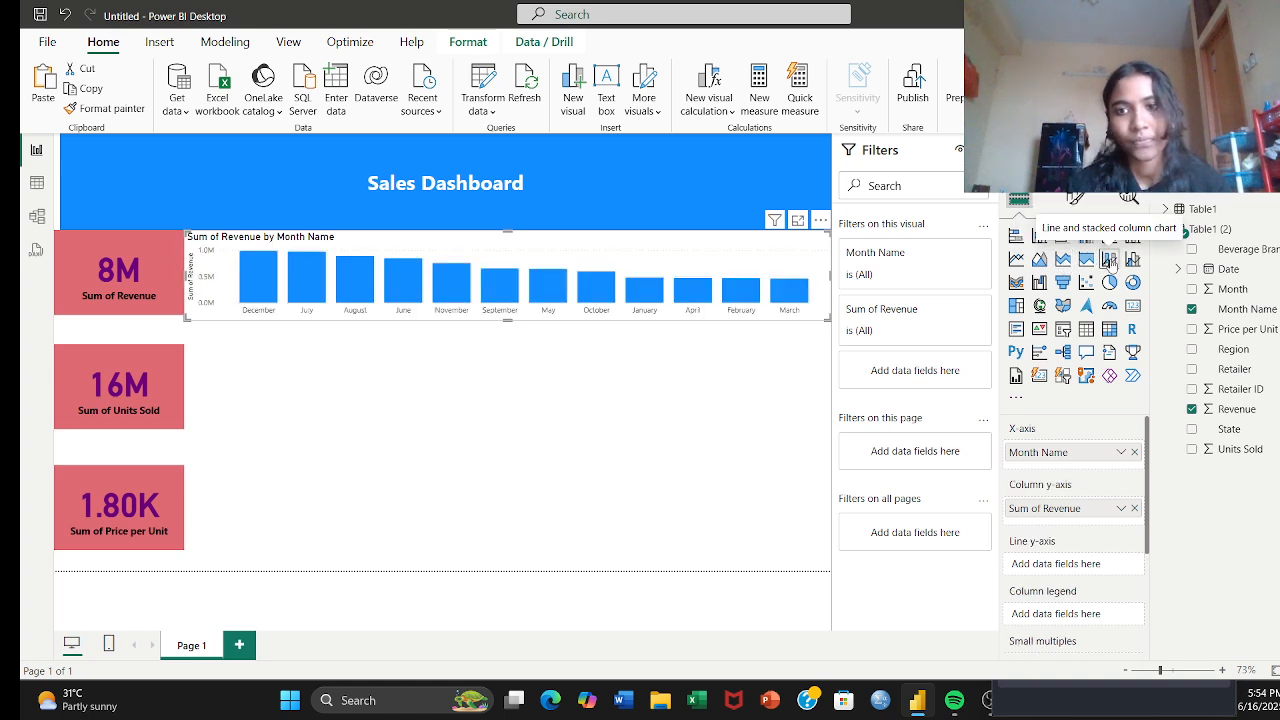
left_click(1016, 306)
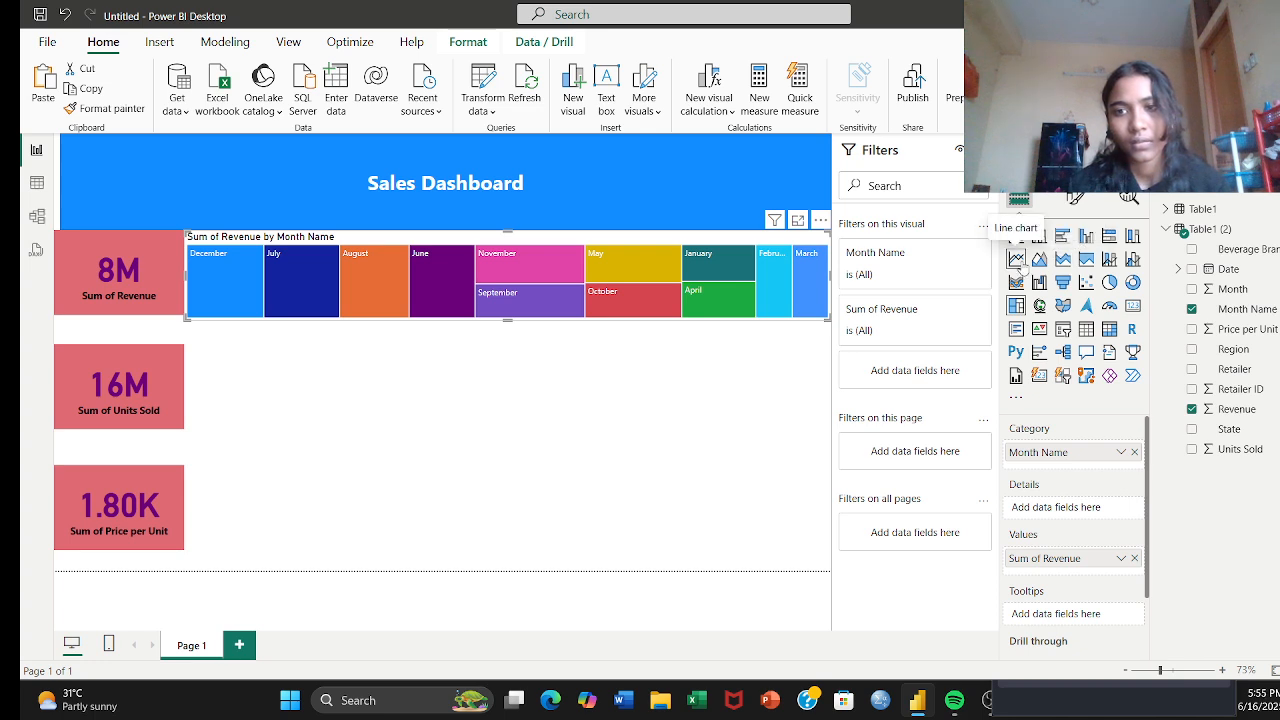
left_click(1016, 260)
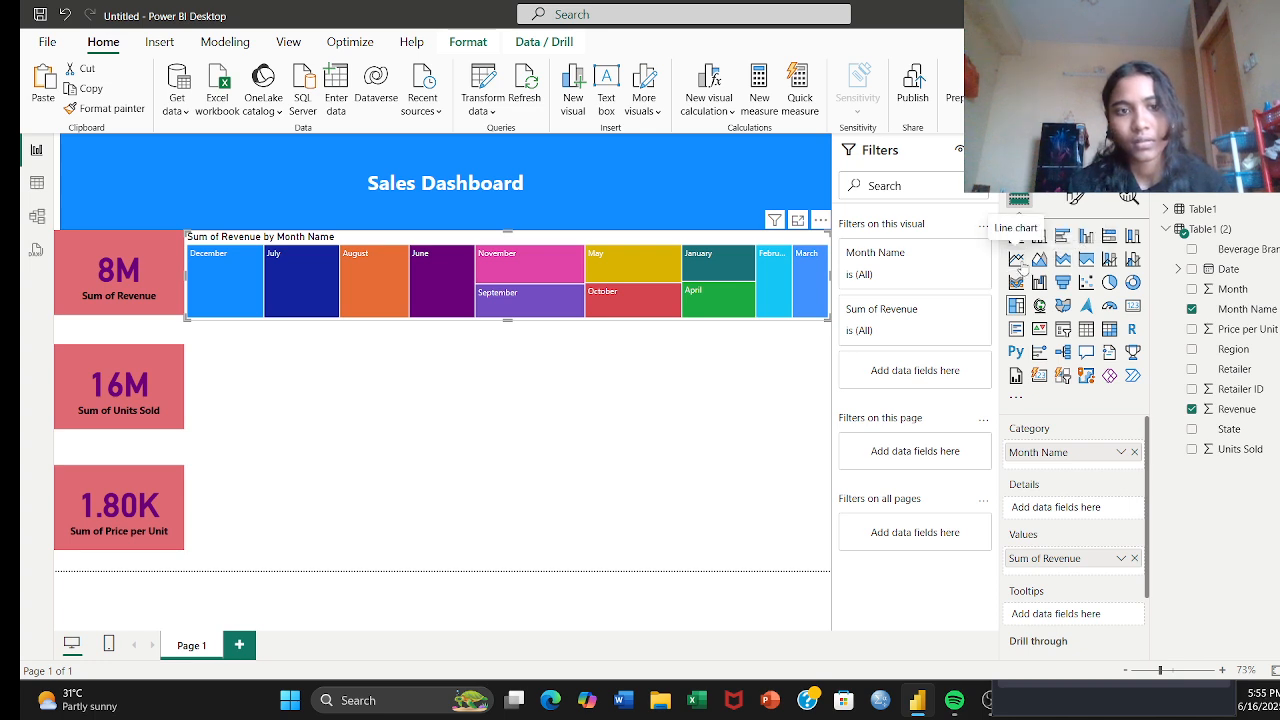
left_click(1088, 240)
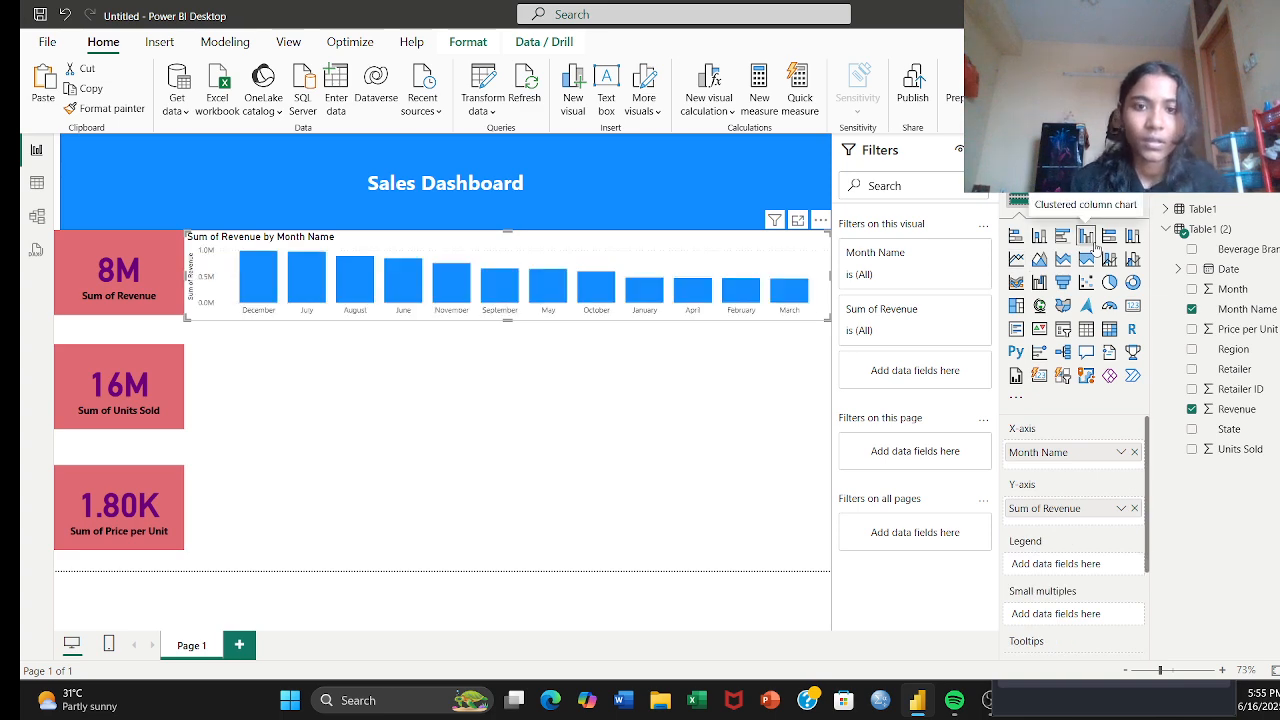
Step: Add a Q&A visual to the empty area below the monthly revenue chart
left_click(675, 425)
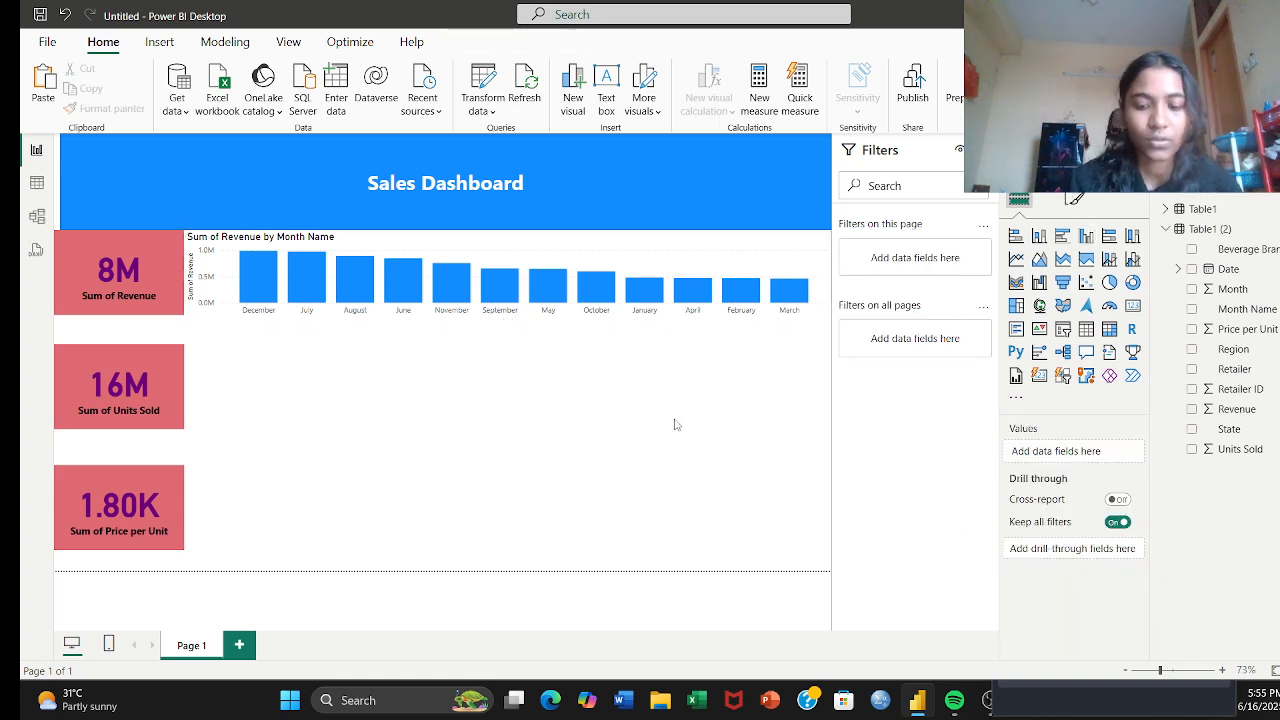
double_click(675, 425)
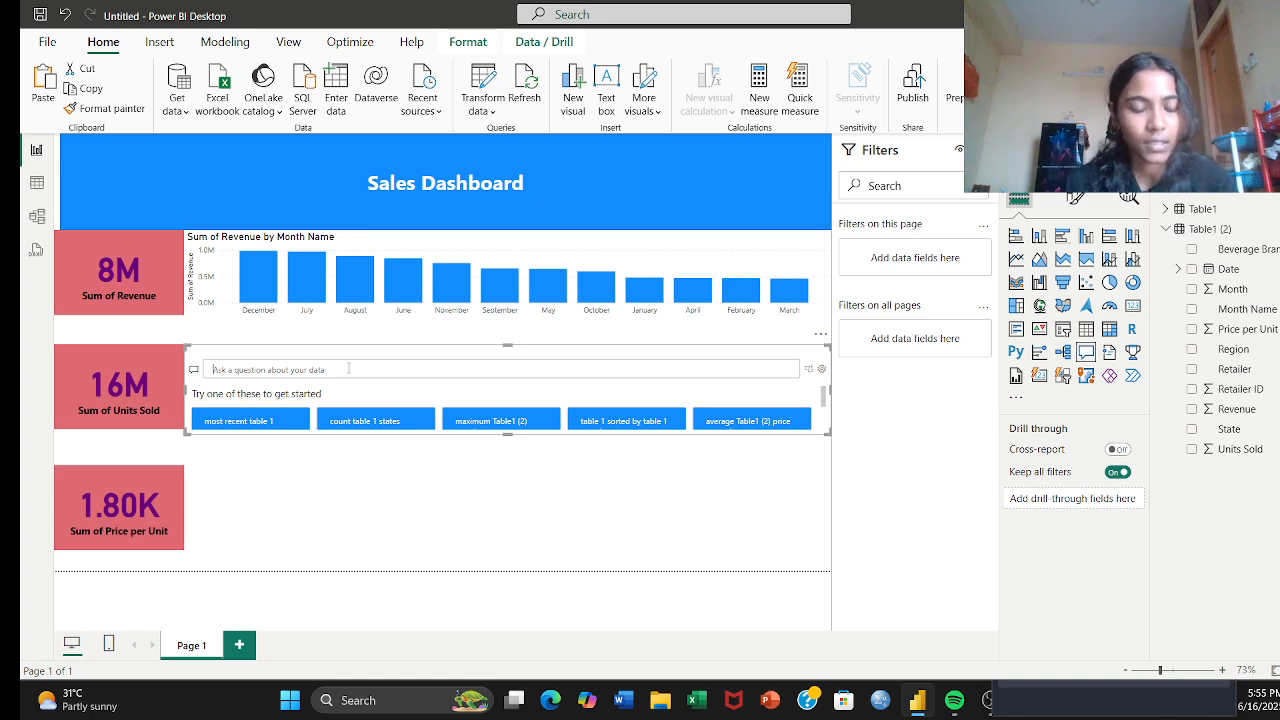
type("s")
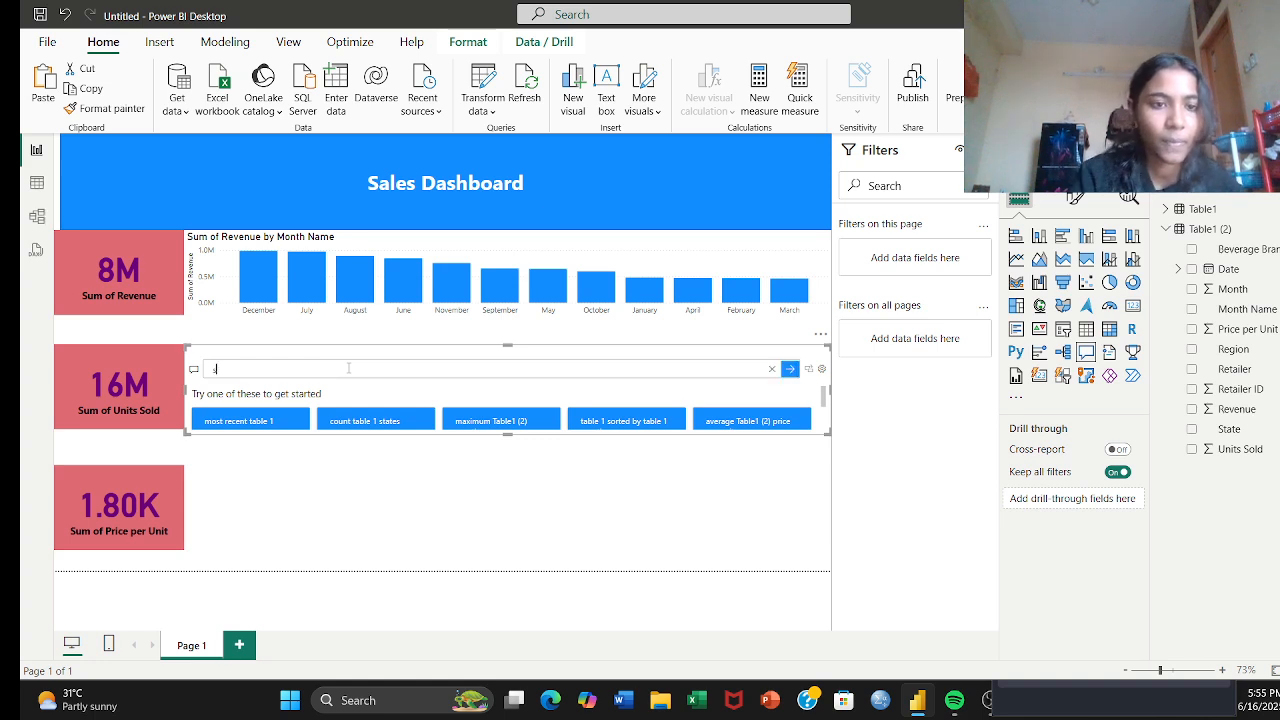
type("tate")
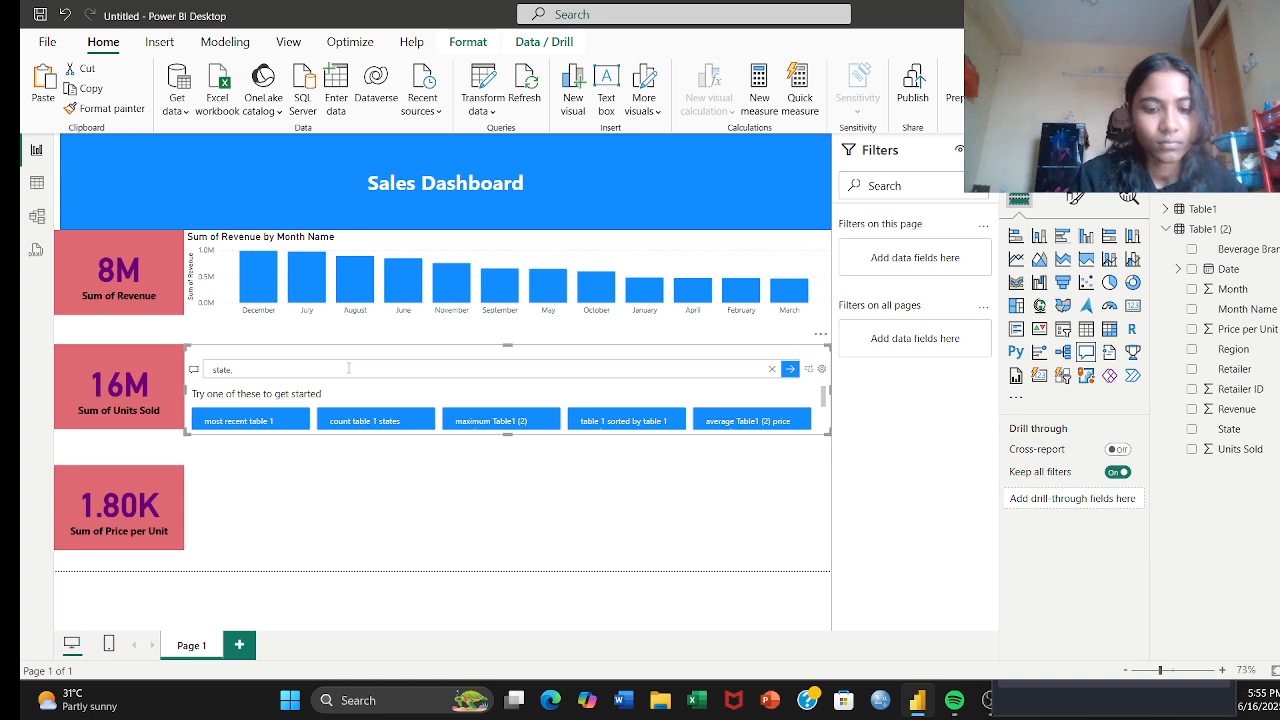
type(",unit sol")
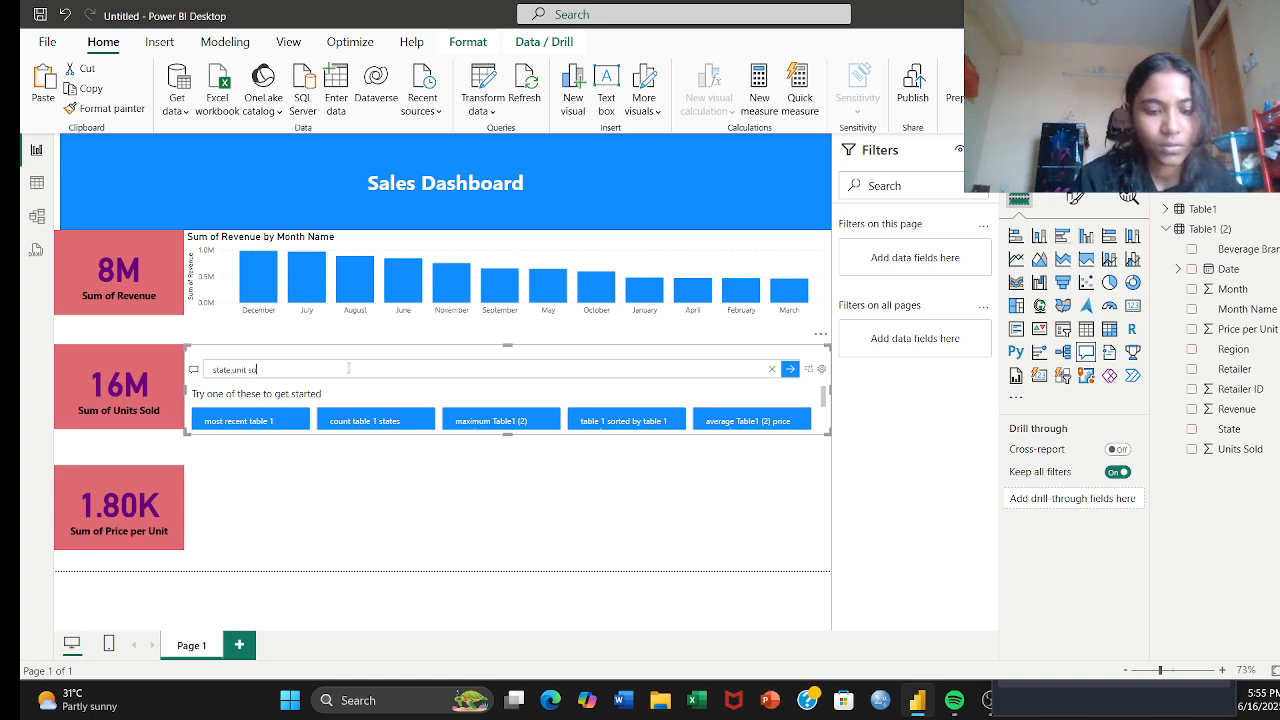
key("BackSpace")
key("BackSpace")
key("BackSpace")
key("BackSpace")
key("BackSpace")
key("BackSpace")
key("BackSpace")
key("BackSpace")
key("BackSpace")
key("BackSpace")
key("BackSpace")
key("BackSpace")
key("BackSpace")
key("BackSpace")
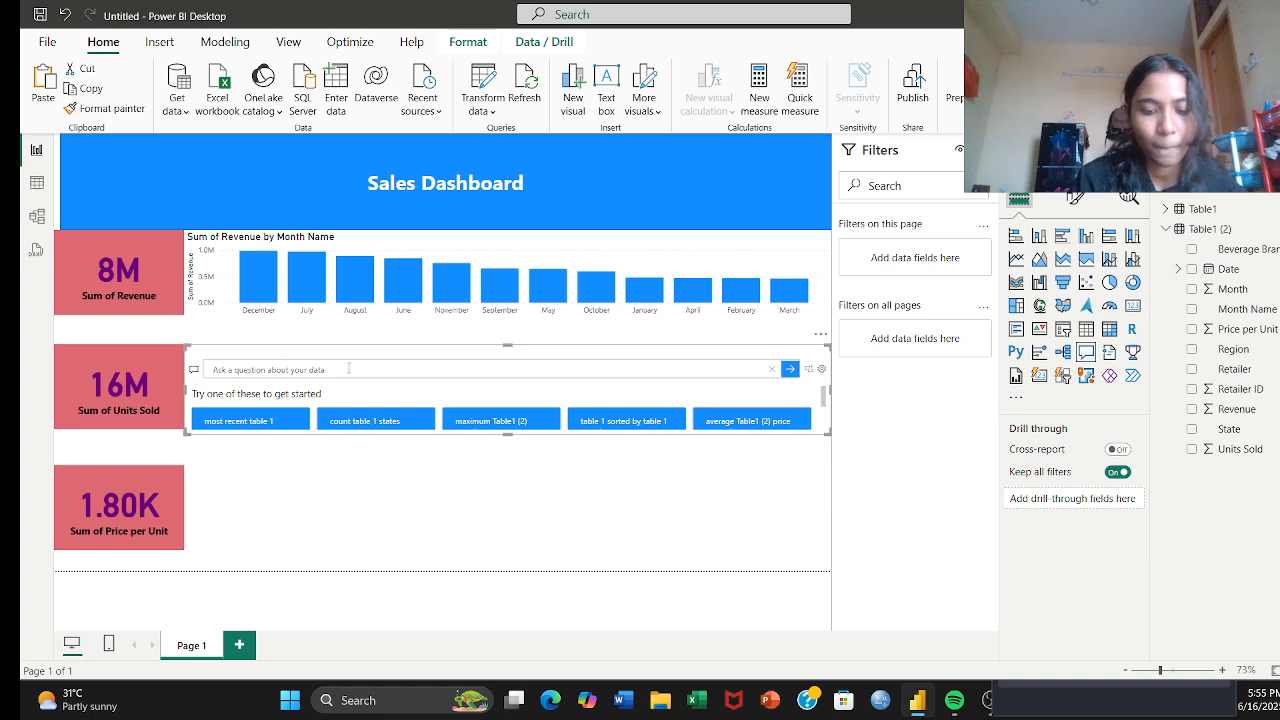
Step: Ask the Q&A visual for "revenue,beverage brand,unit sold,donut chart" and submit the question
type("r")
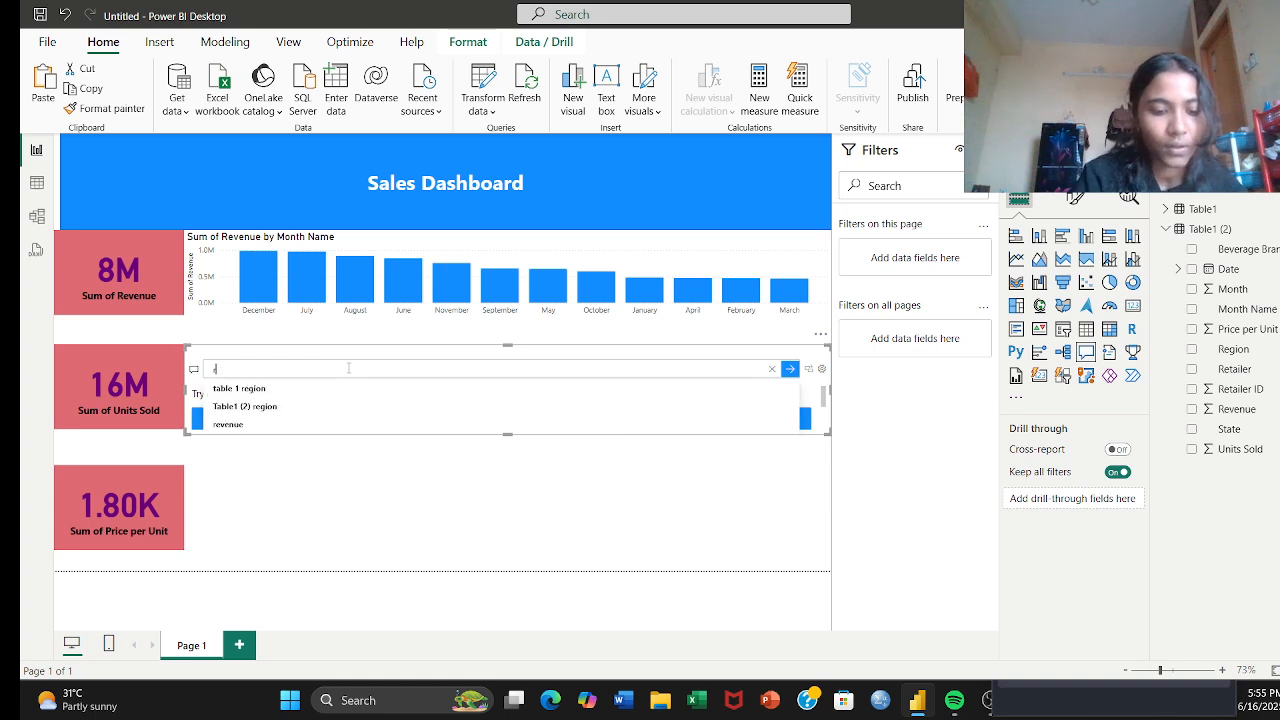
type("evenue")
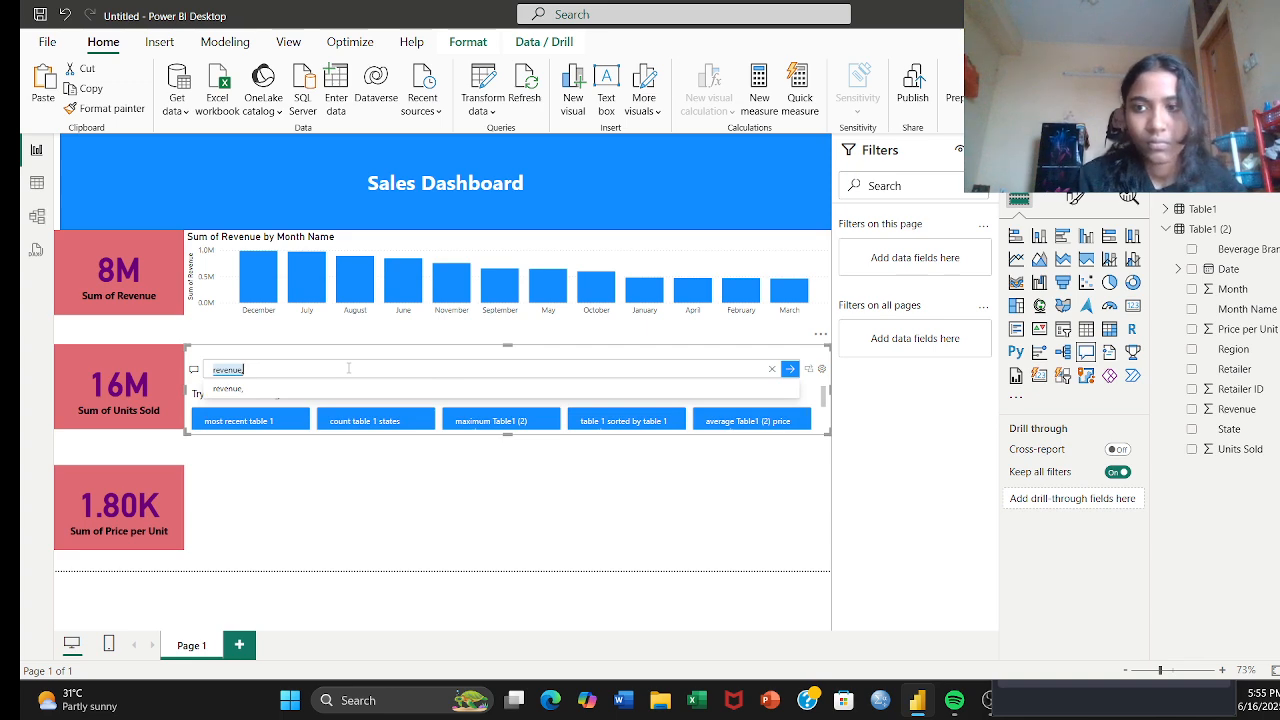
type(",")
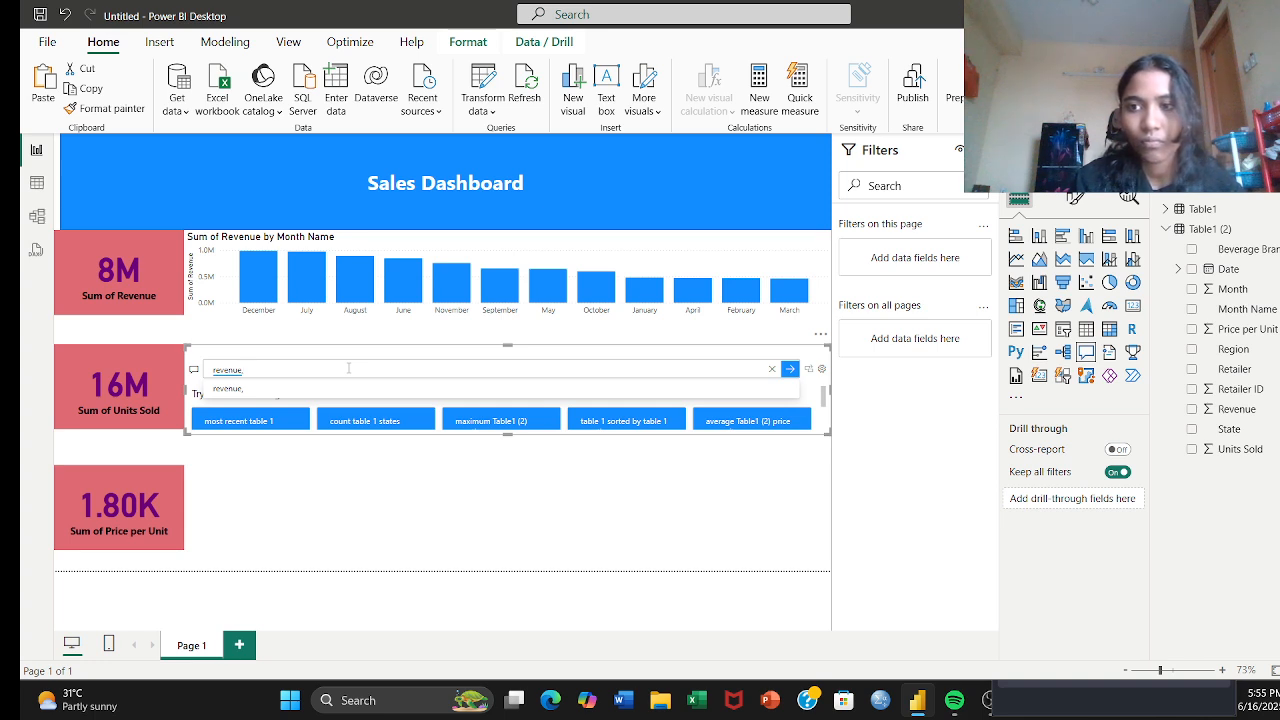
type("bev")
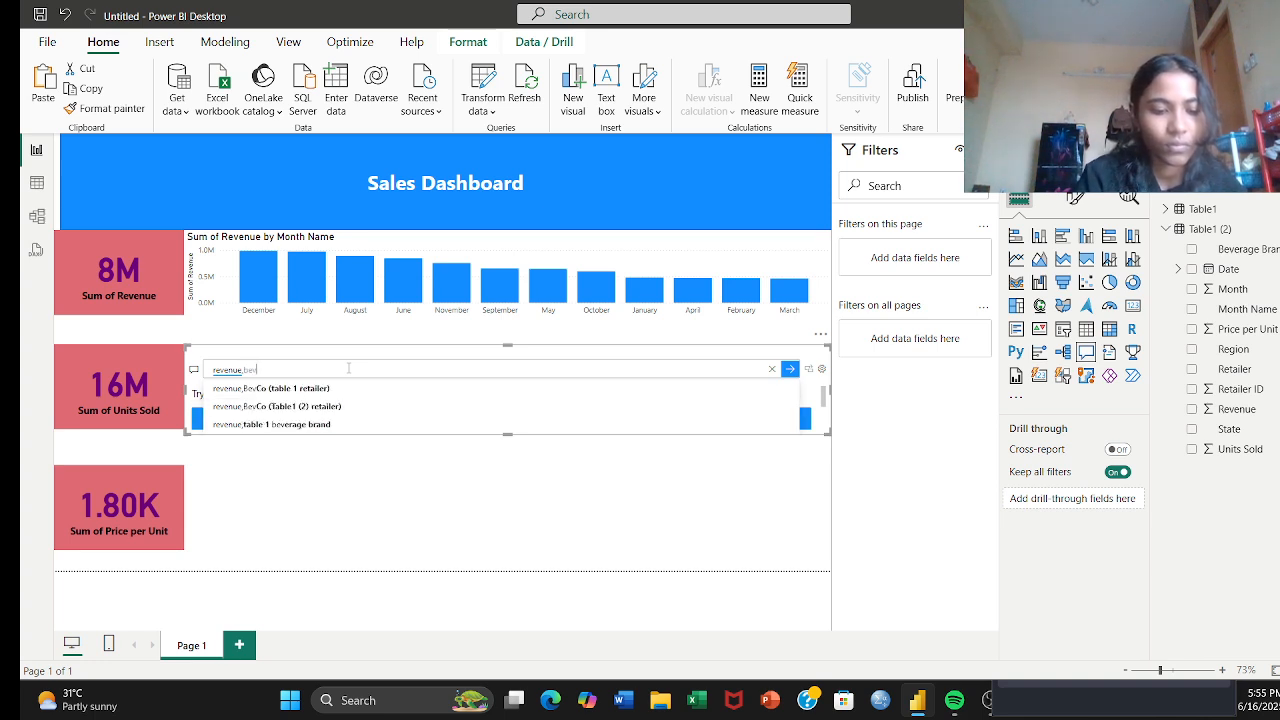
type("erage ")
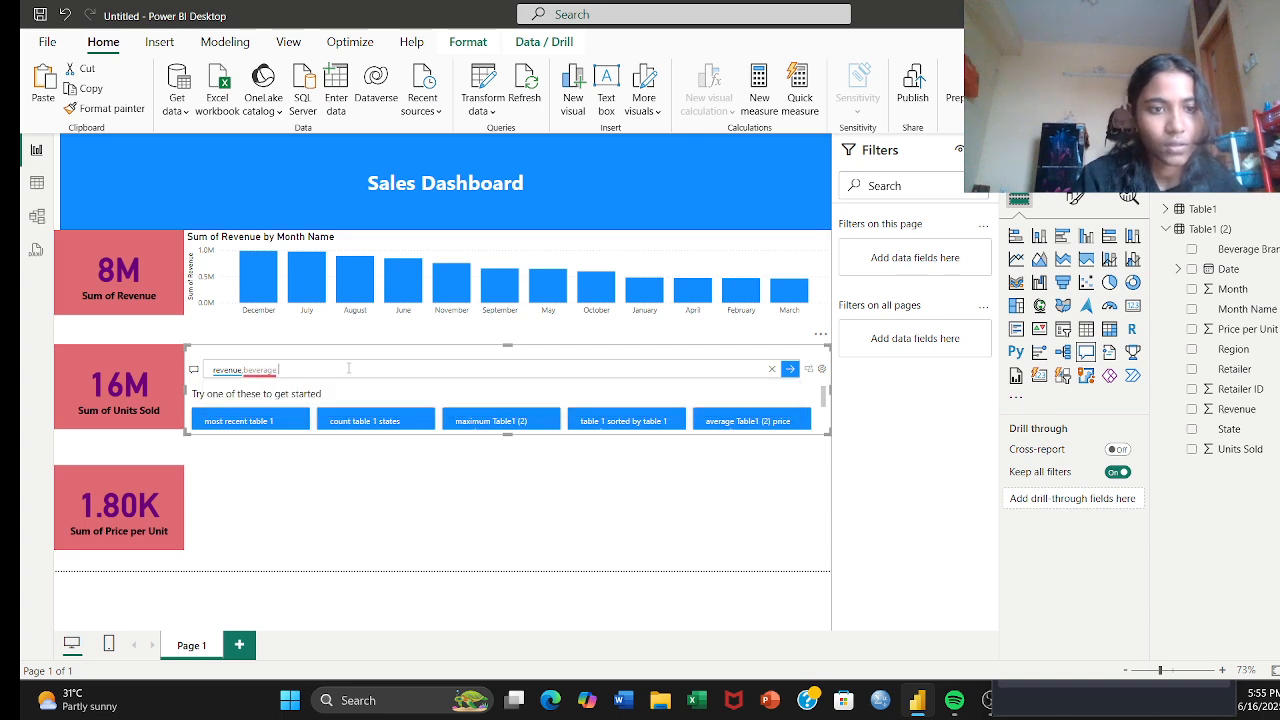
type("br")
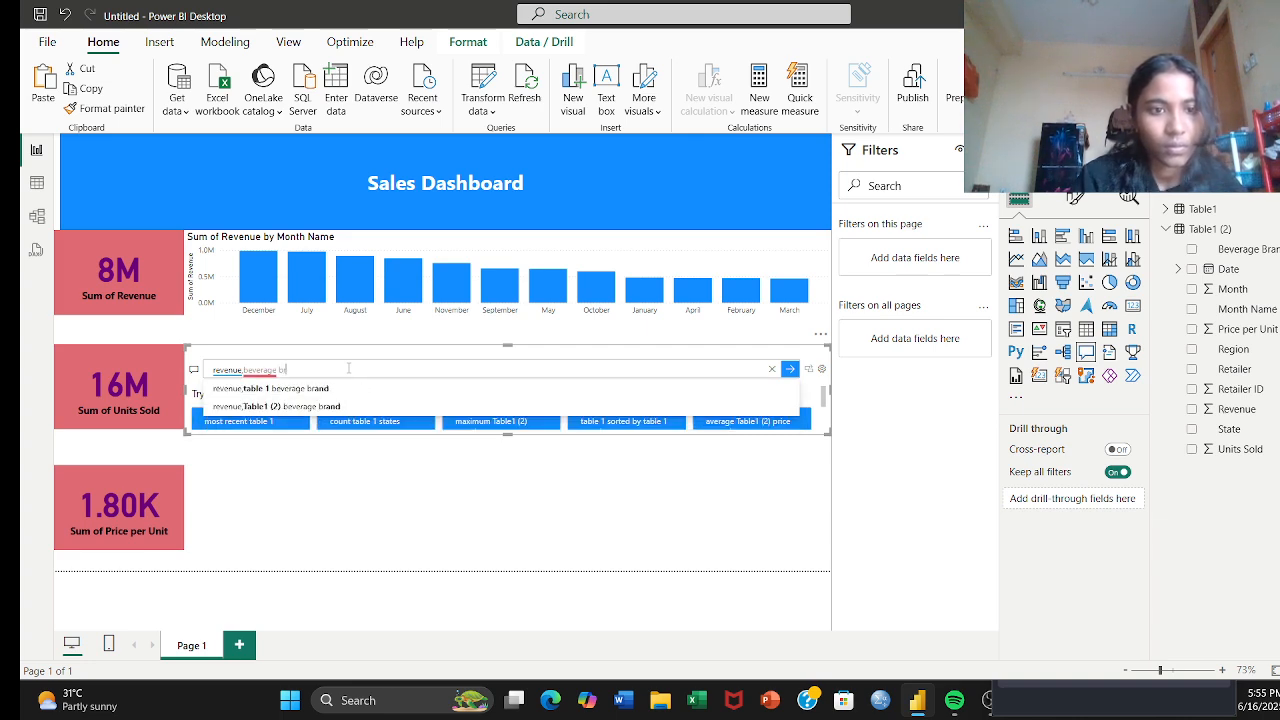
type("a")
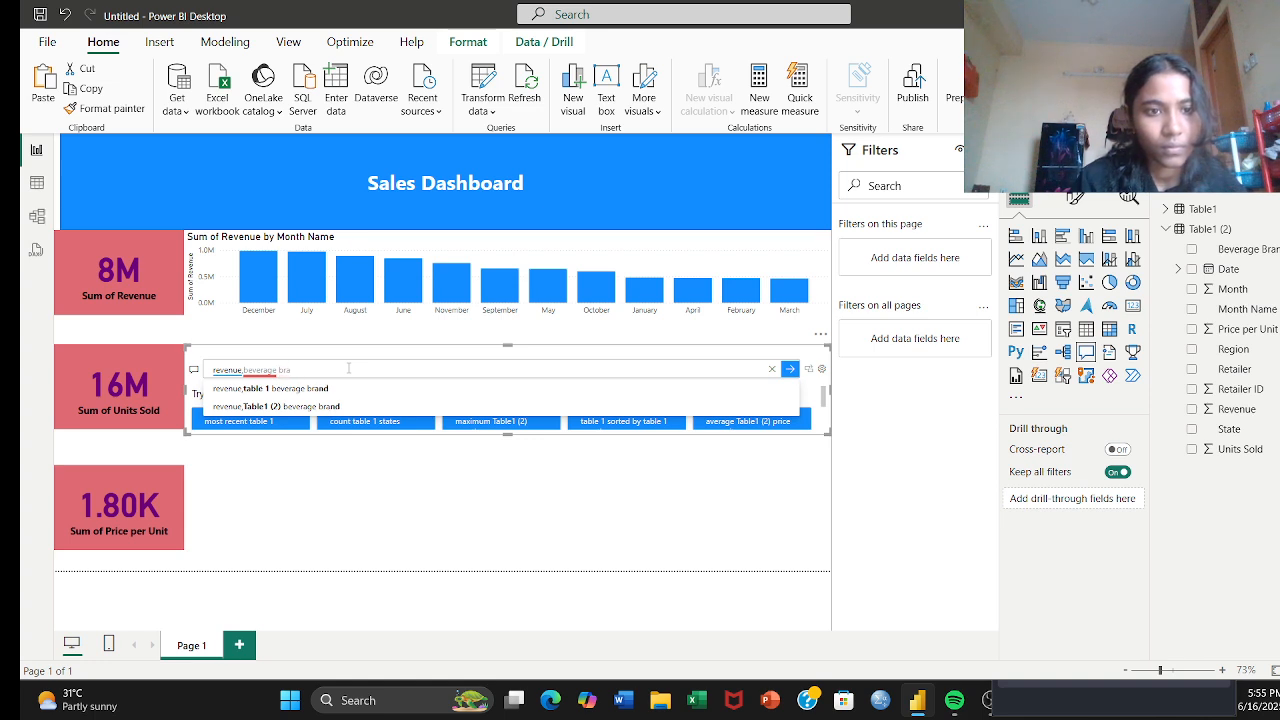
type("nd")
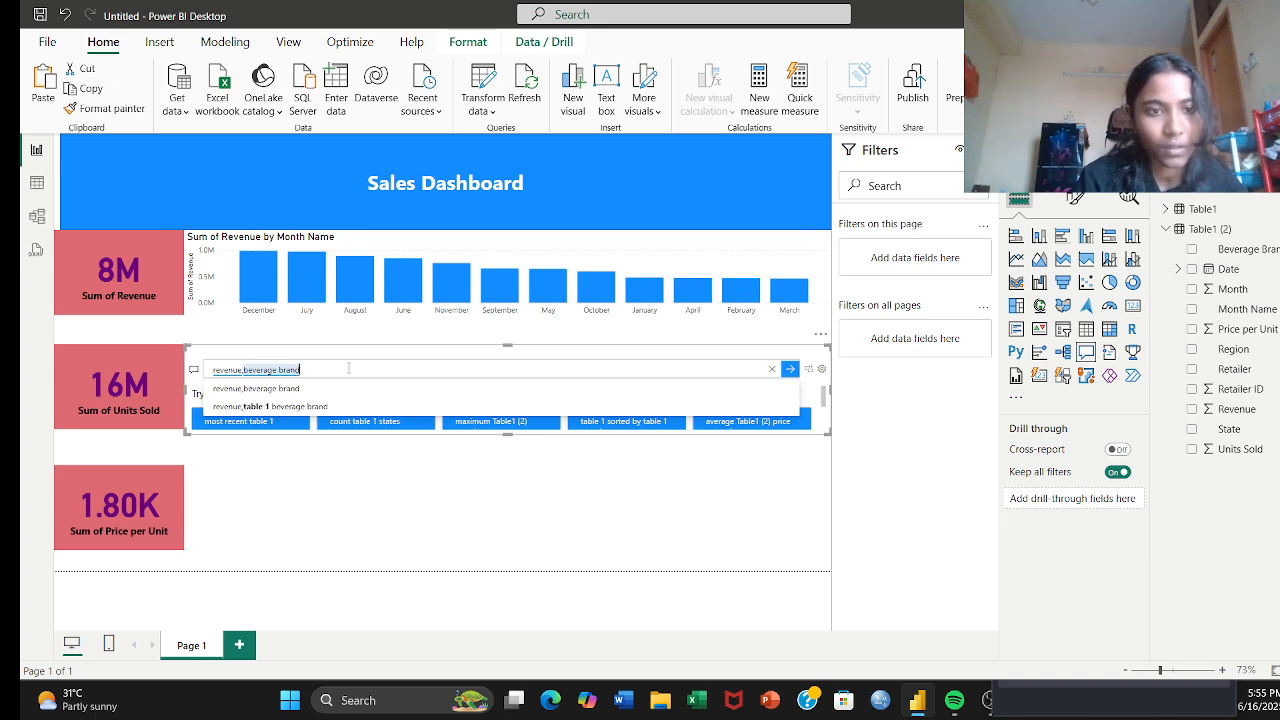
type(",uni")
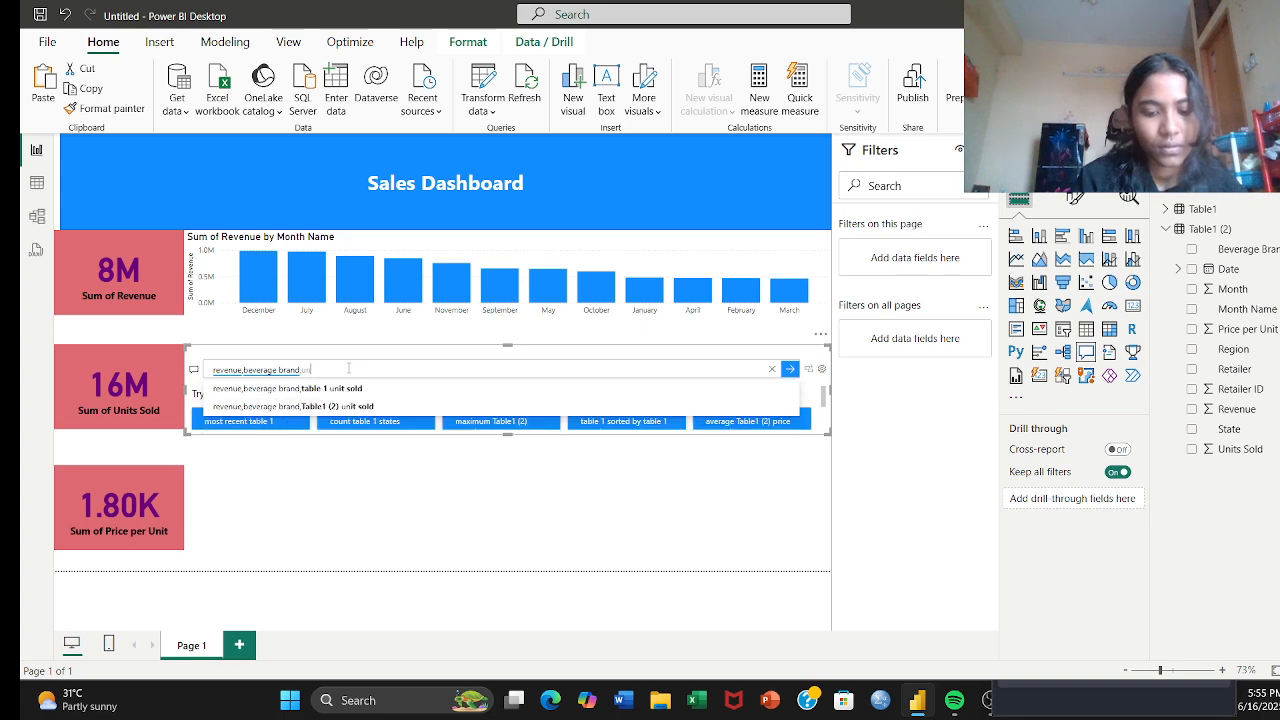
type("t s")
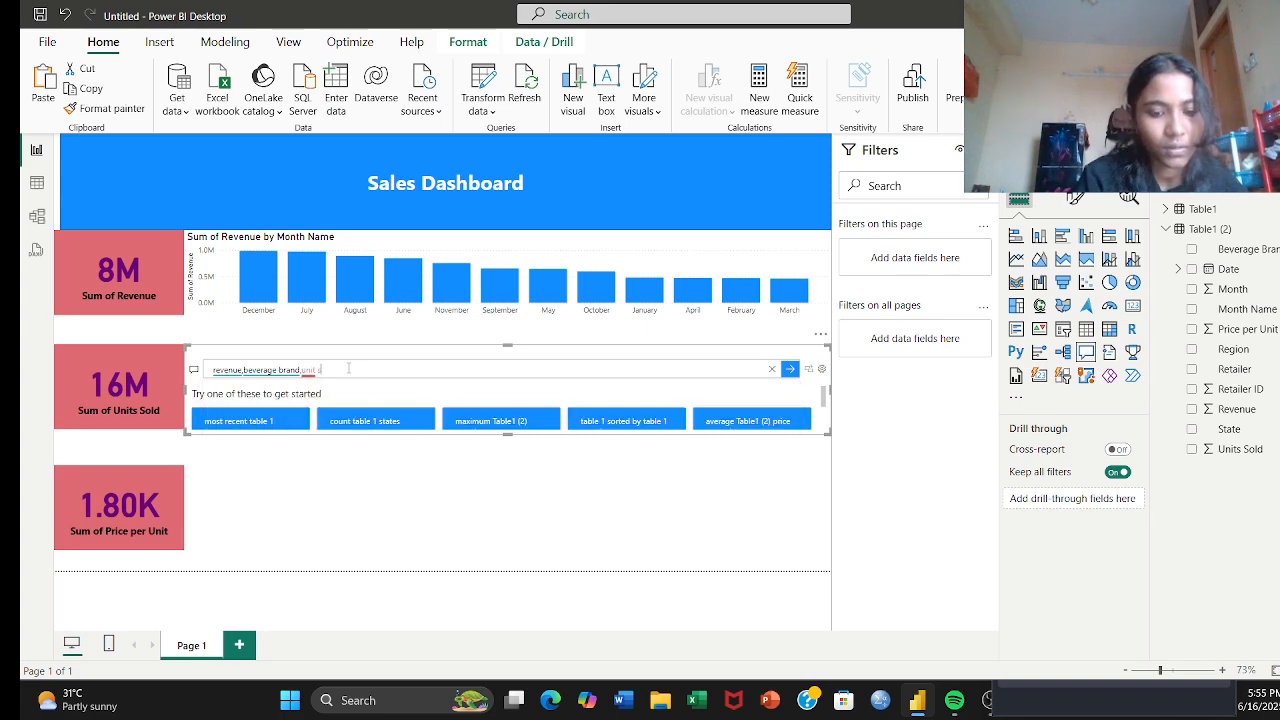
type("ol")
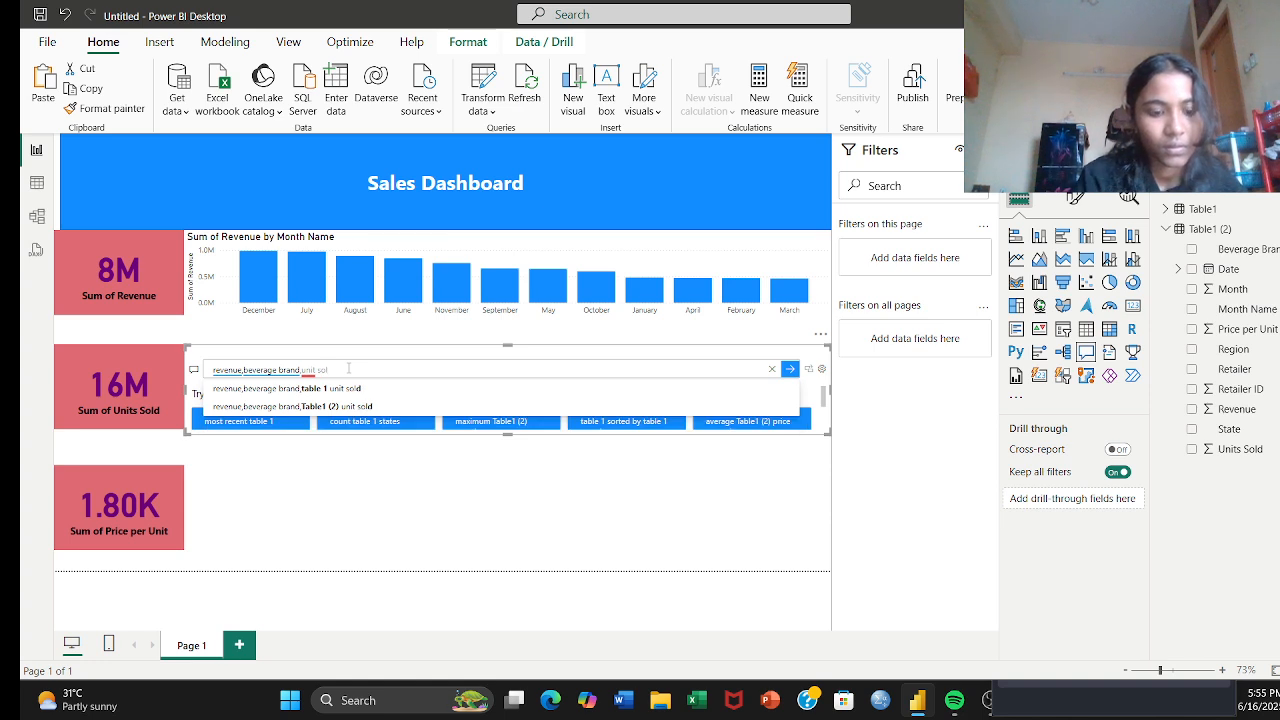
type("d,donut")
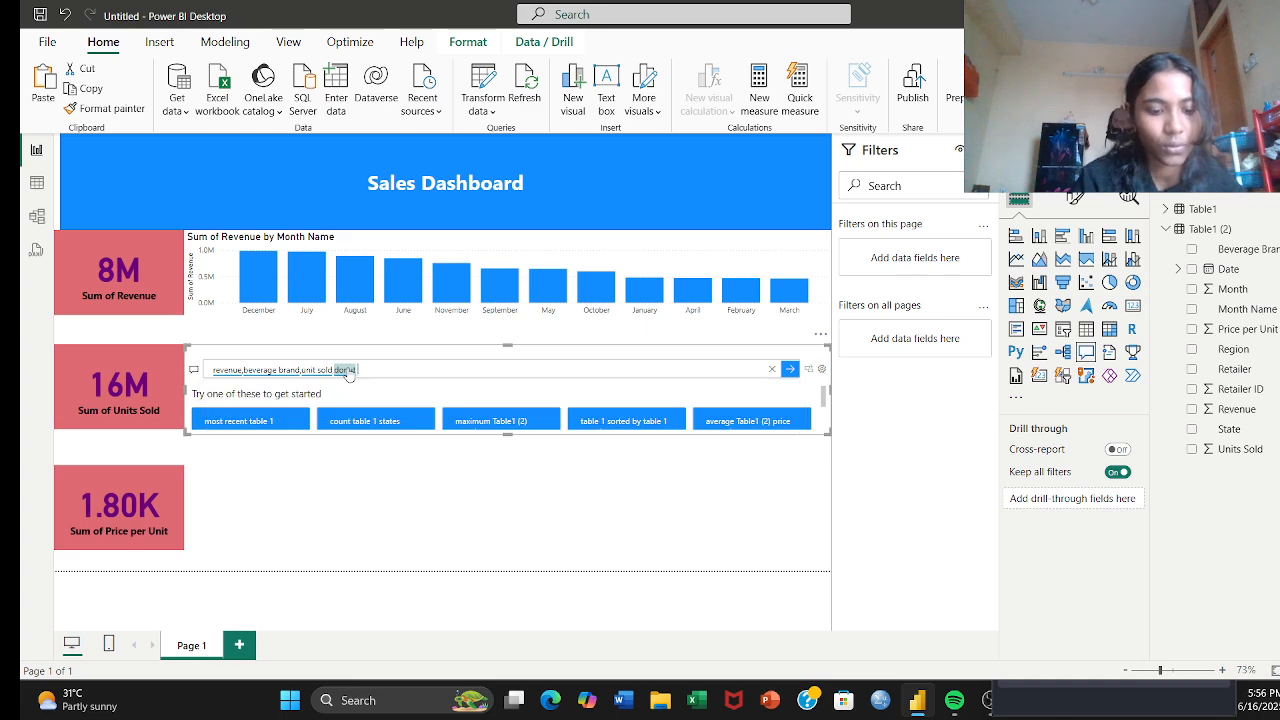
type(" char")
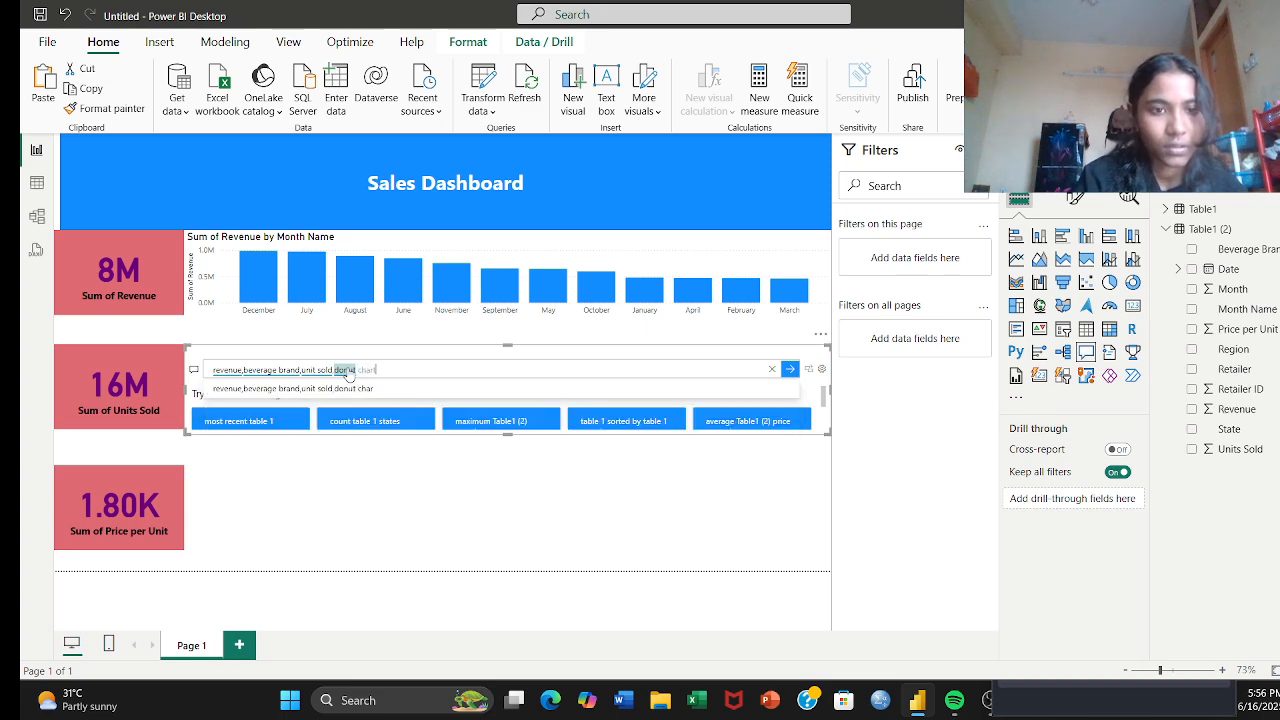
type("t")
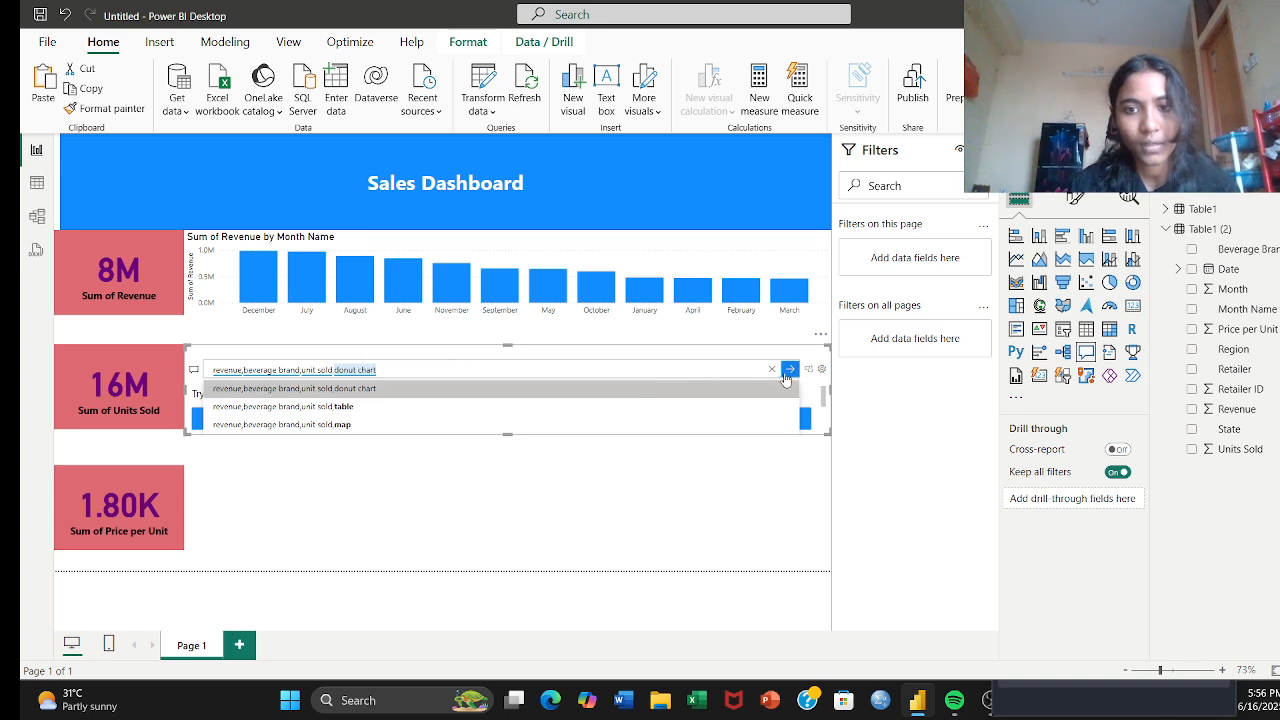
left_click(788, 371)
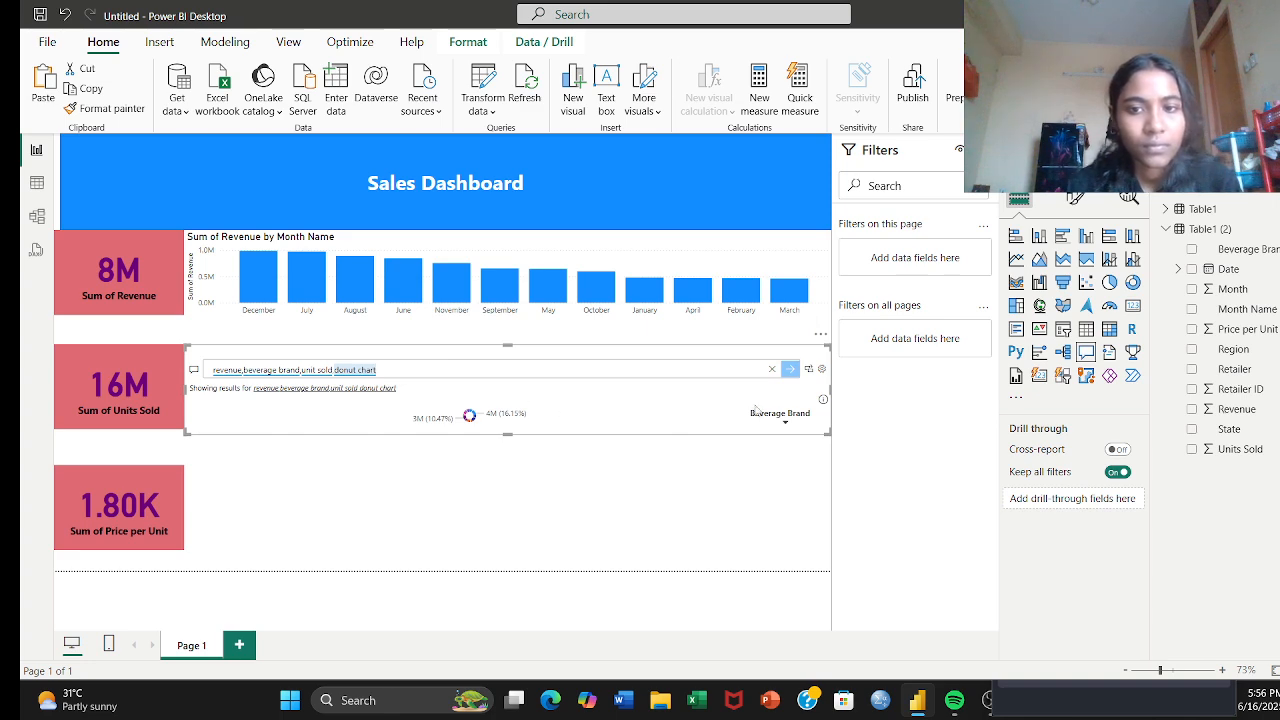
Step: Convert the Q&A result to a standard donut chart, and make it narrower and taller in the area below the monthly revenue chart
left_click(809, 372)
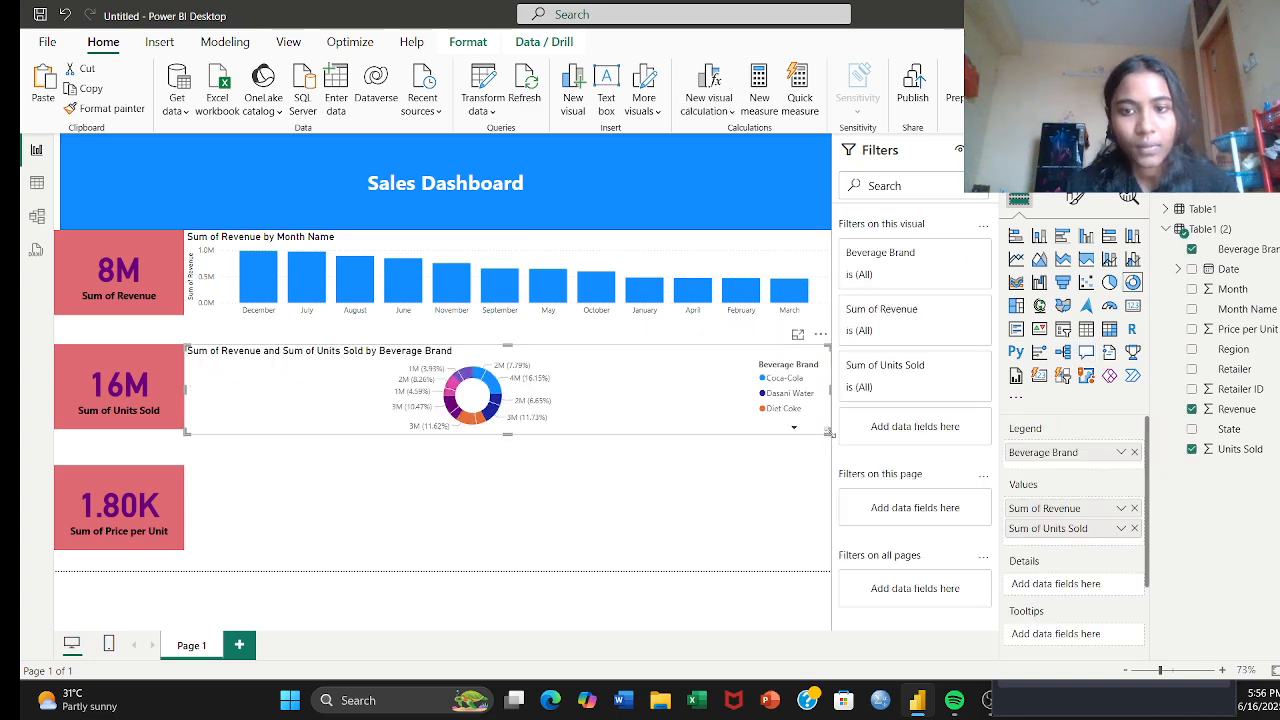
left_click_drag(829, 432, 477, 475)
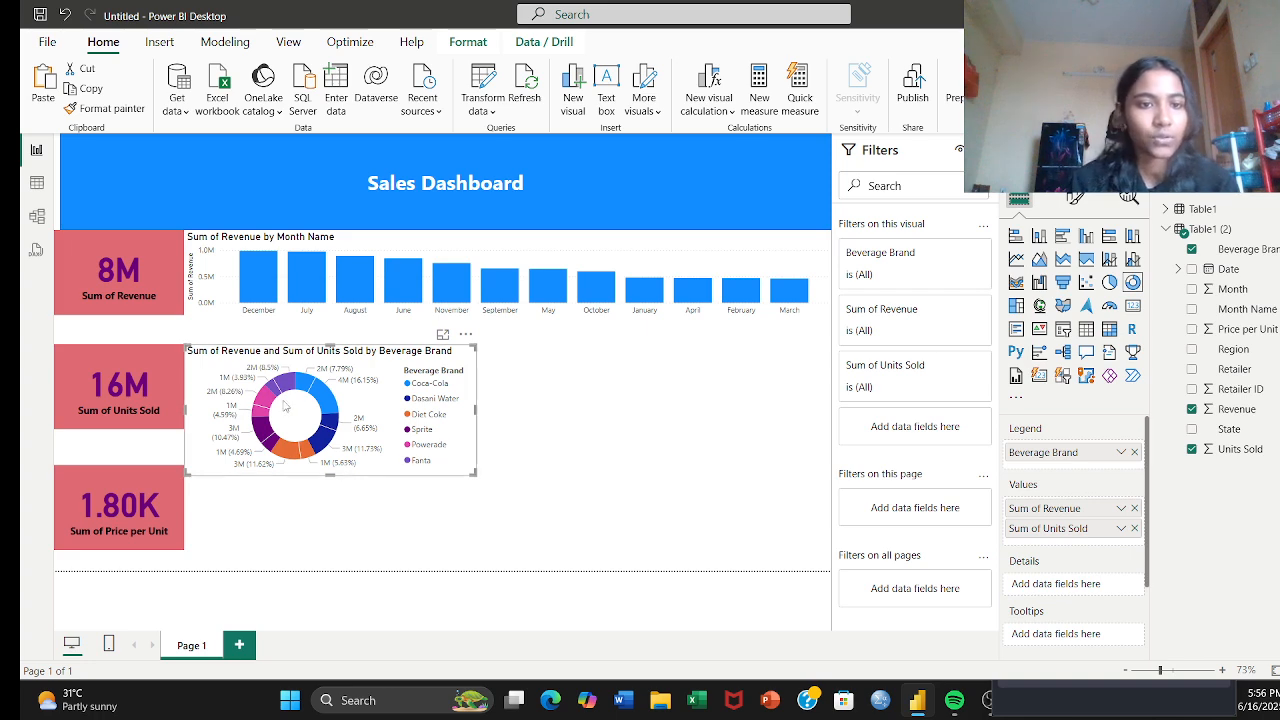
left_click_drag(381, 424, 447, 447)
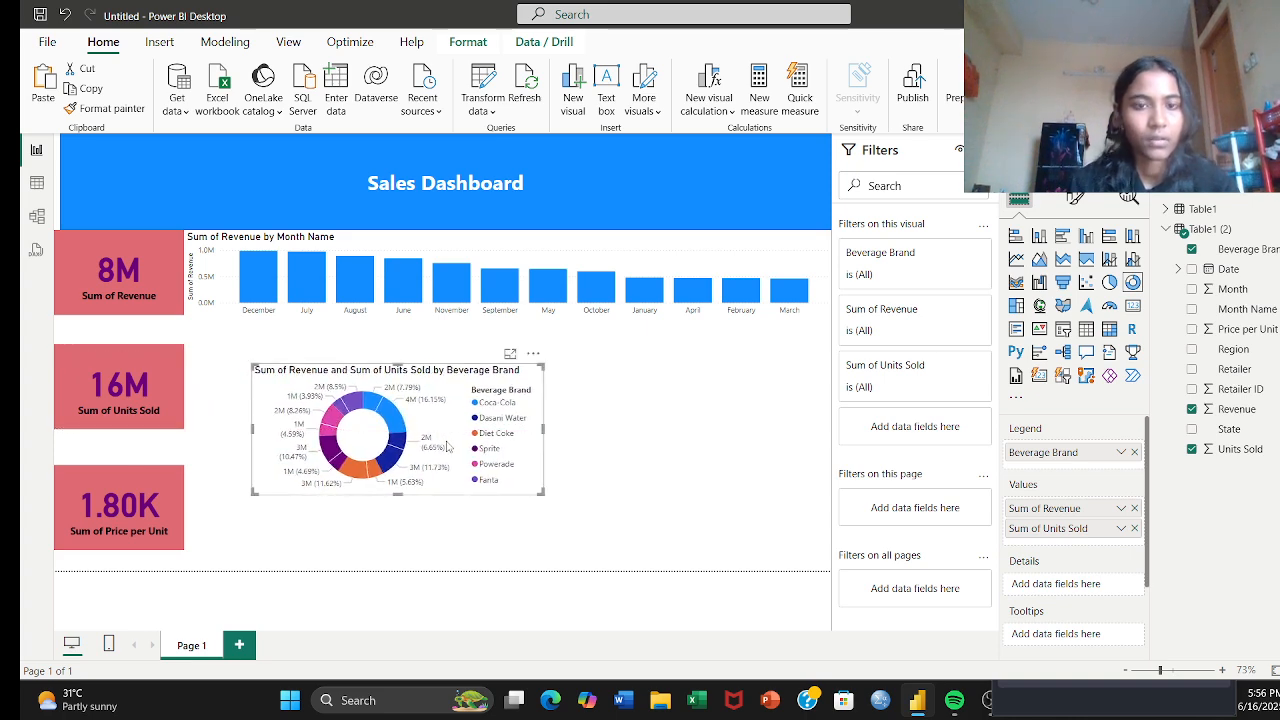
Step: Set the background color of the monthly revenue column chart to orange
left_click(559, 257)
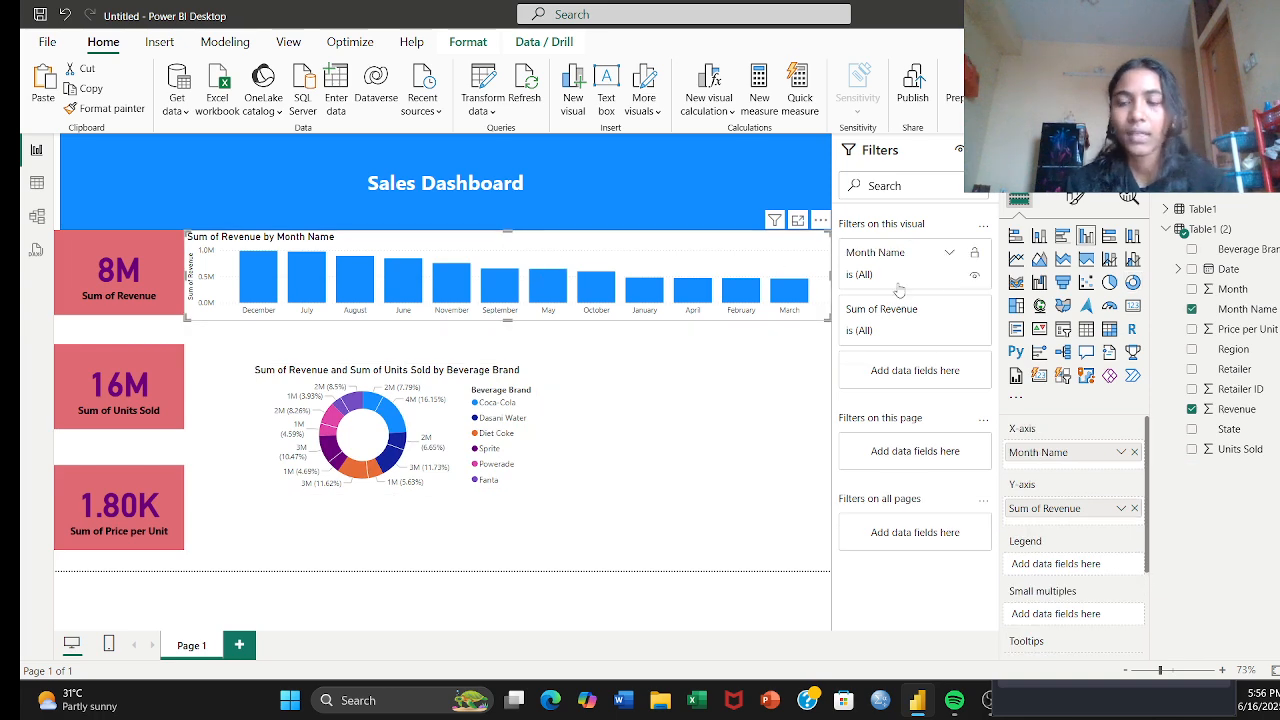
left_click(1074, 200)
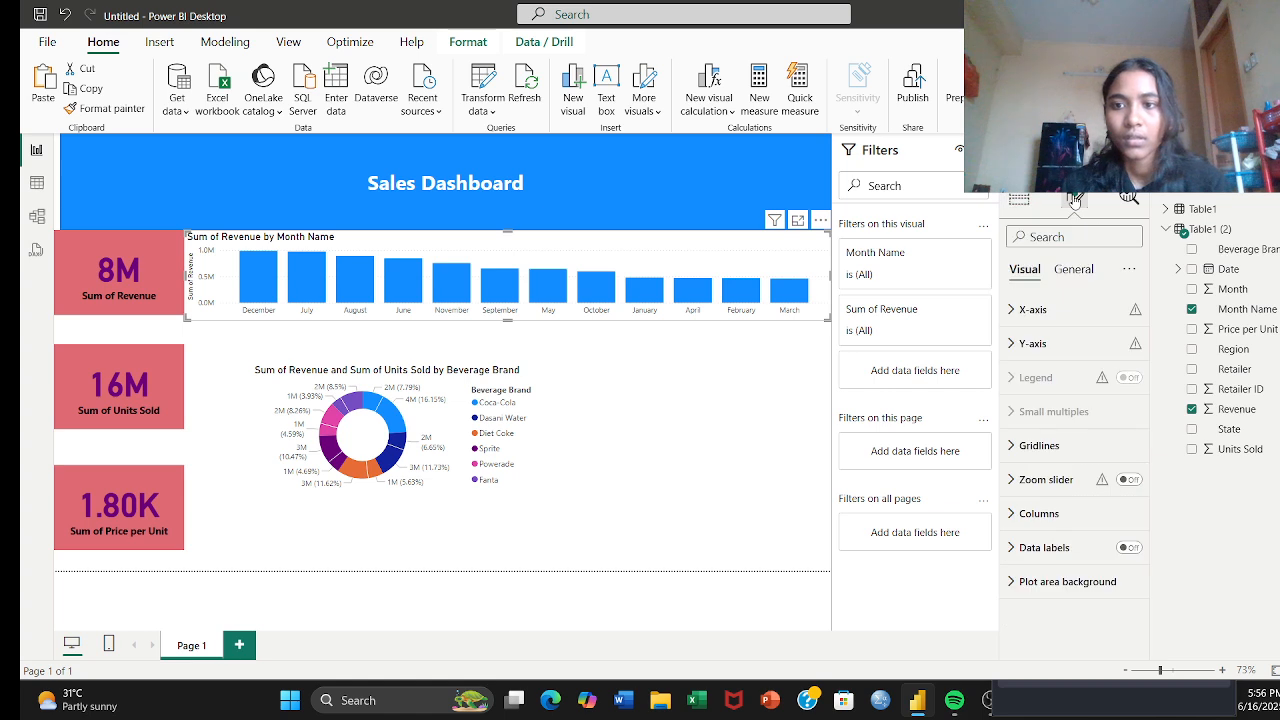
left_click(1082, 275)
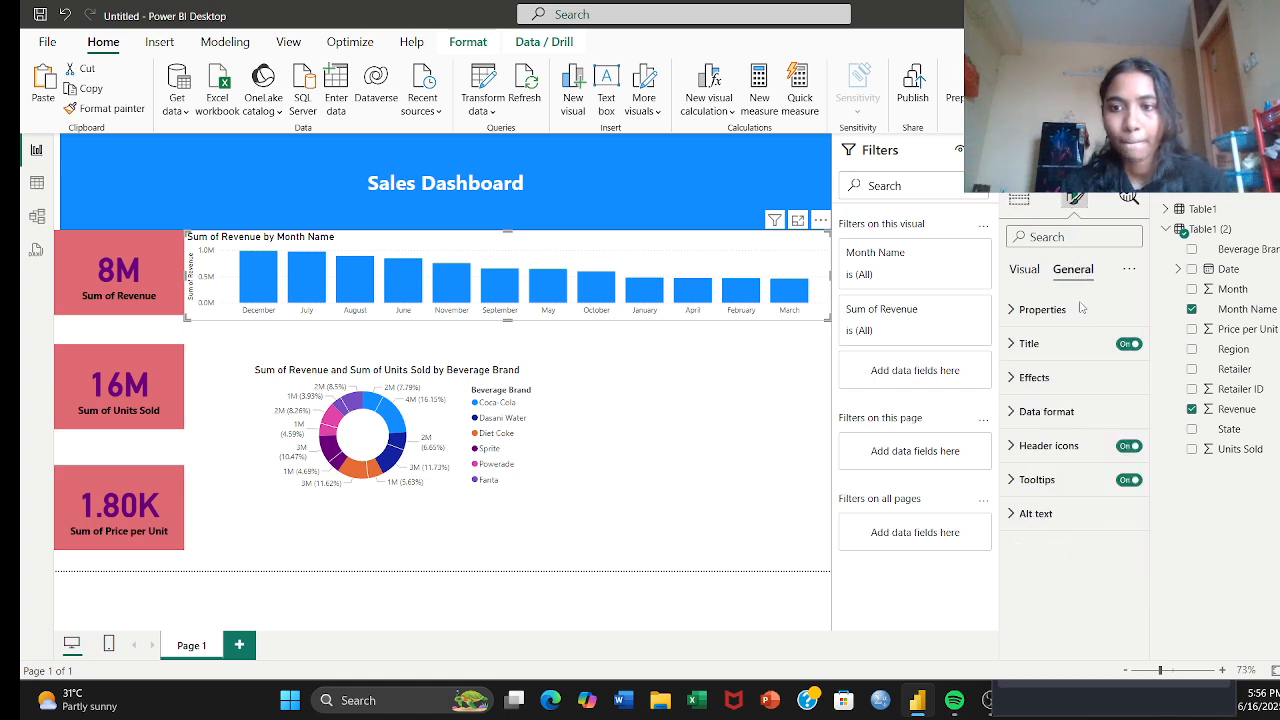
left_click(1040, 380)
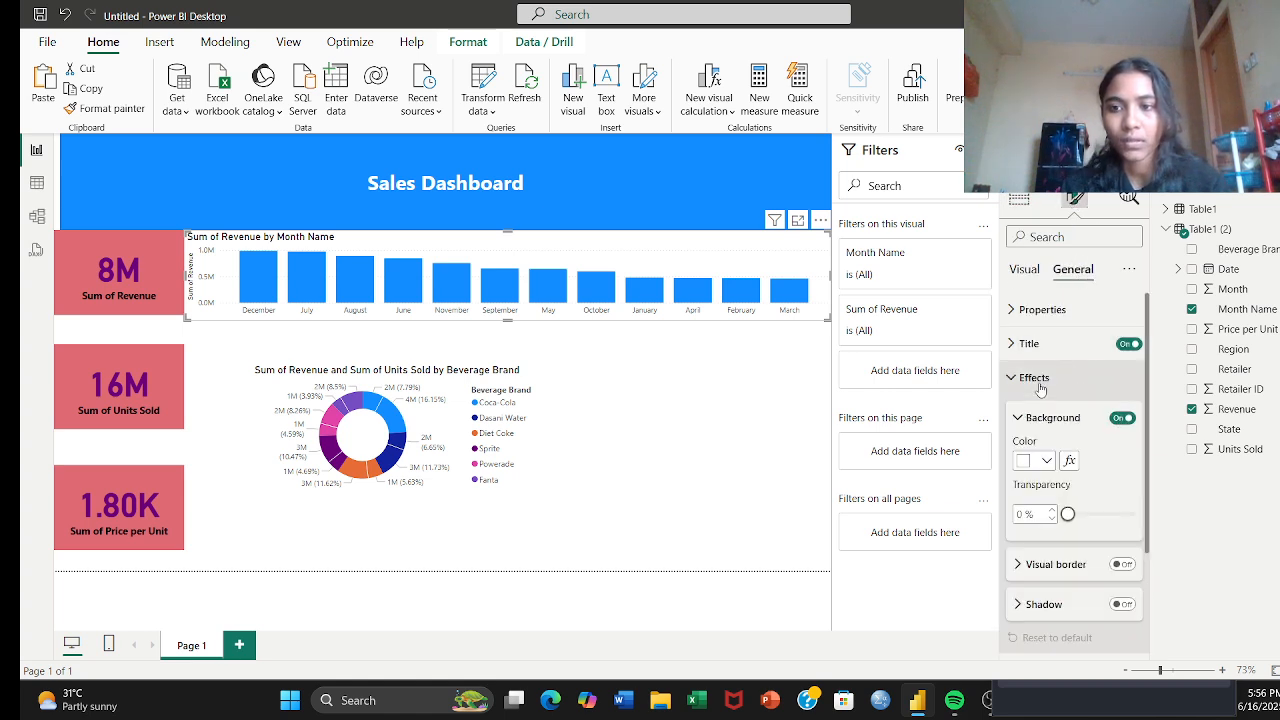
left_click(1046, 462)
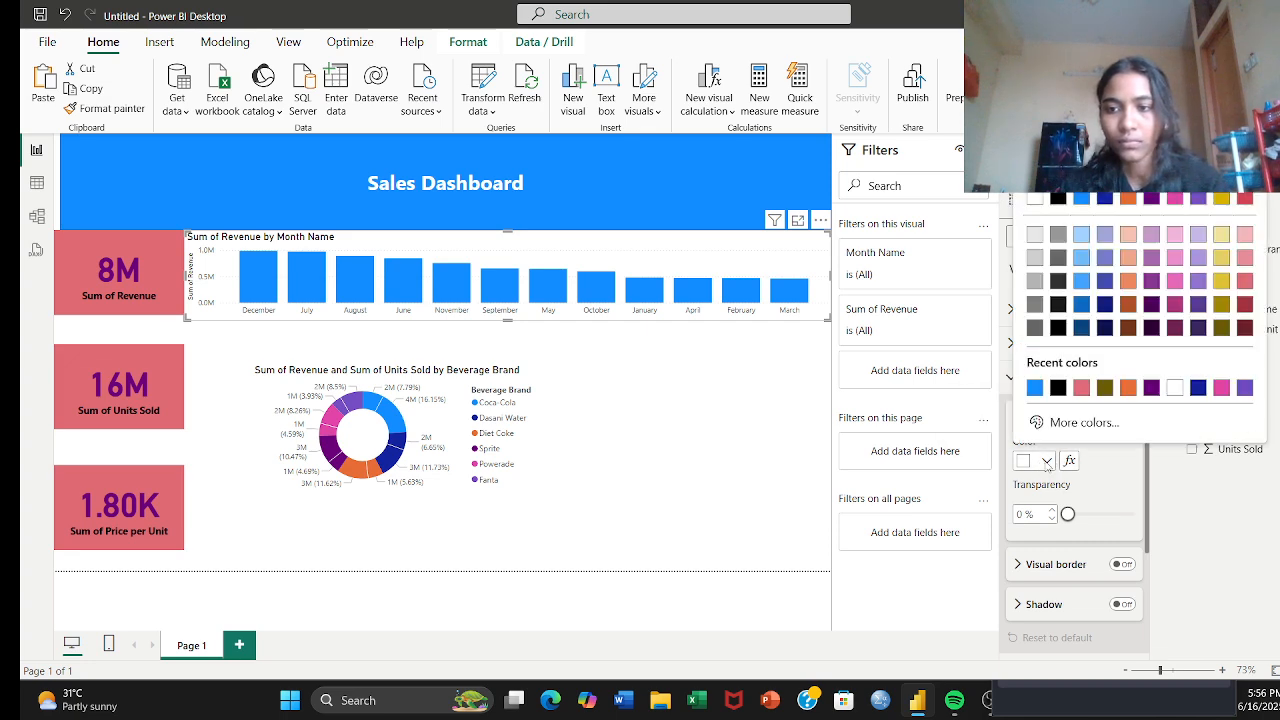
left_click(1130, 388)
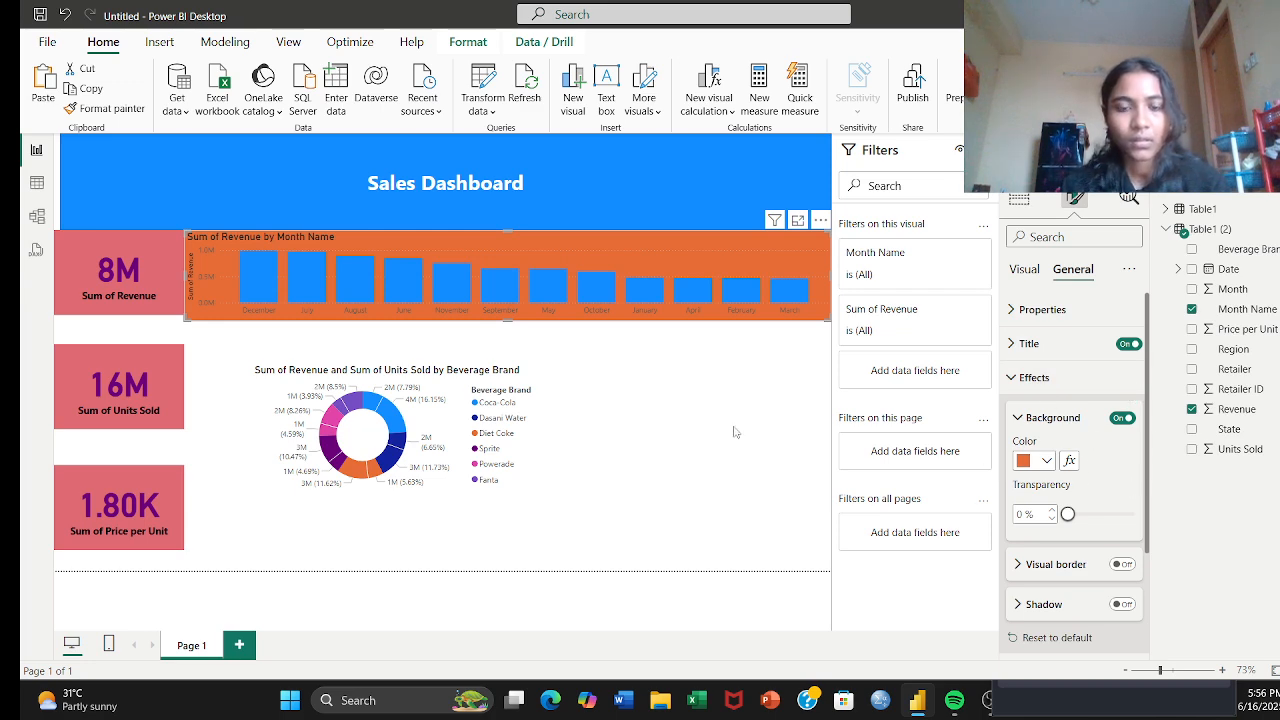
Step: Try light orange, light purple and dark blue backgrounds on the brand donut chart, and set its background to light gray
left_click(518, 432)
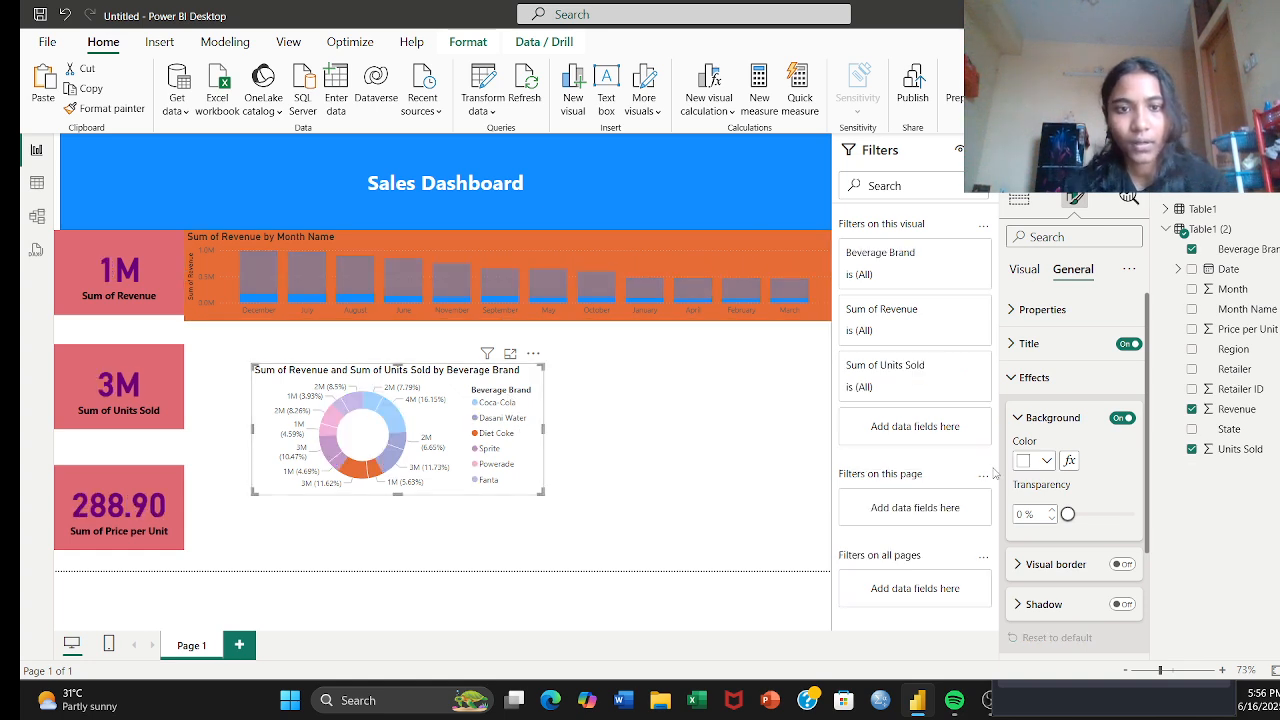
left_click(1046, 462)
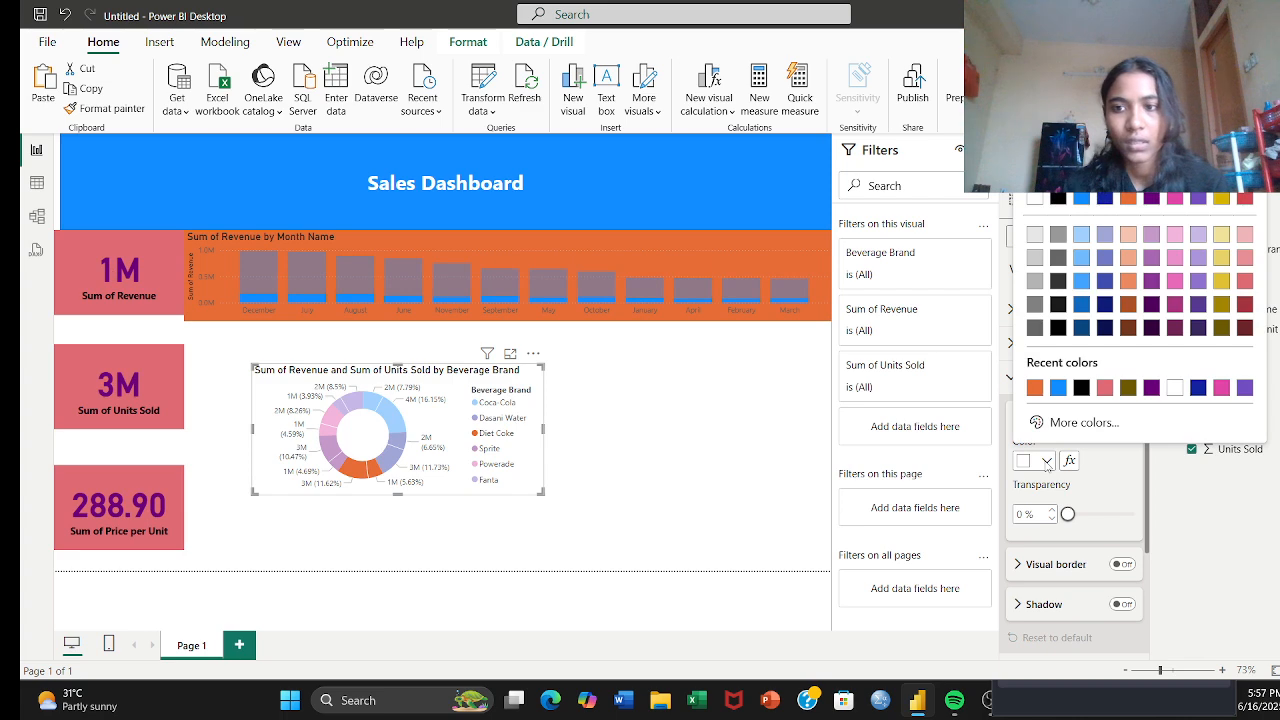
left_click(1128, 281)
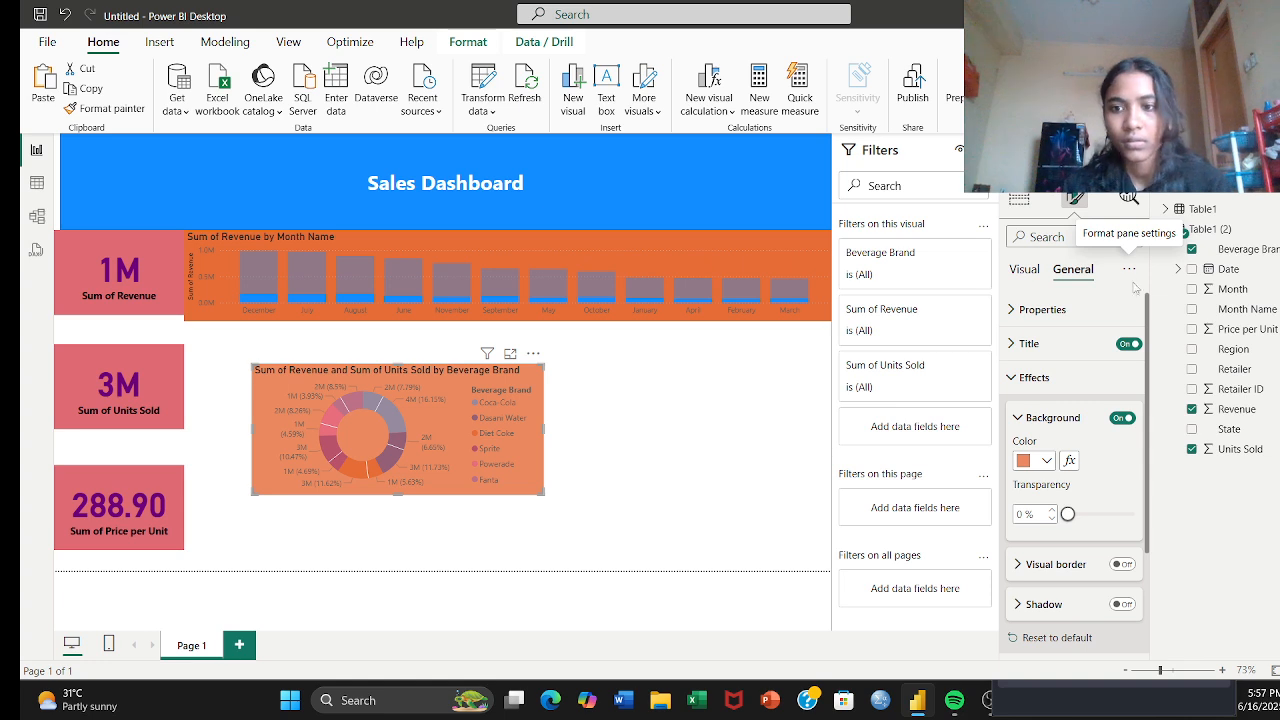
left_click(1046, 462)
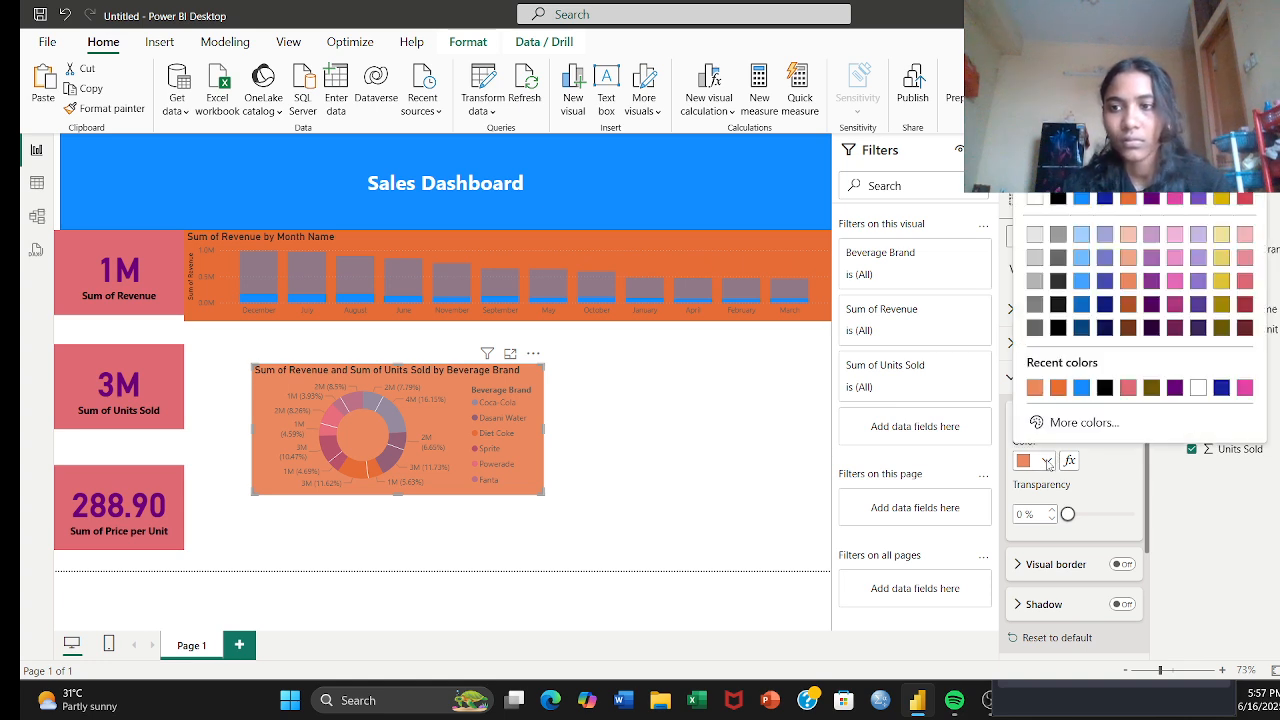
left_click(1198, 236)
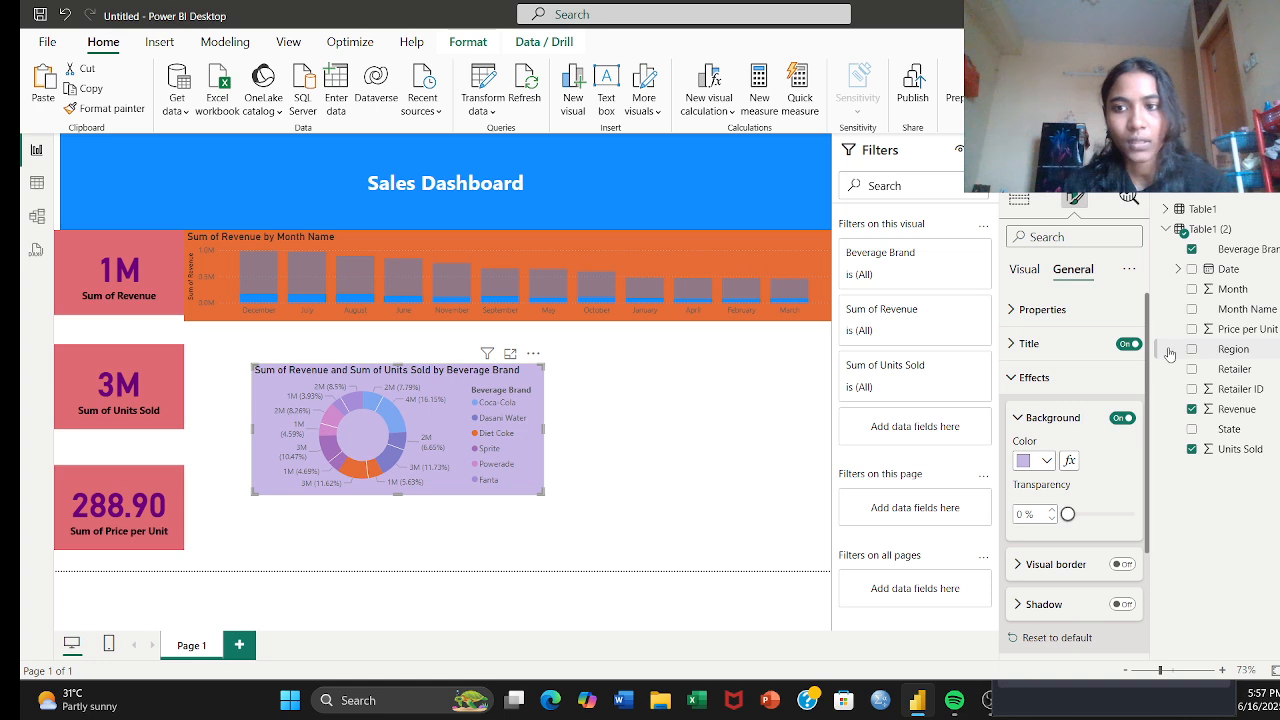
left_click(1047, 462)
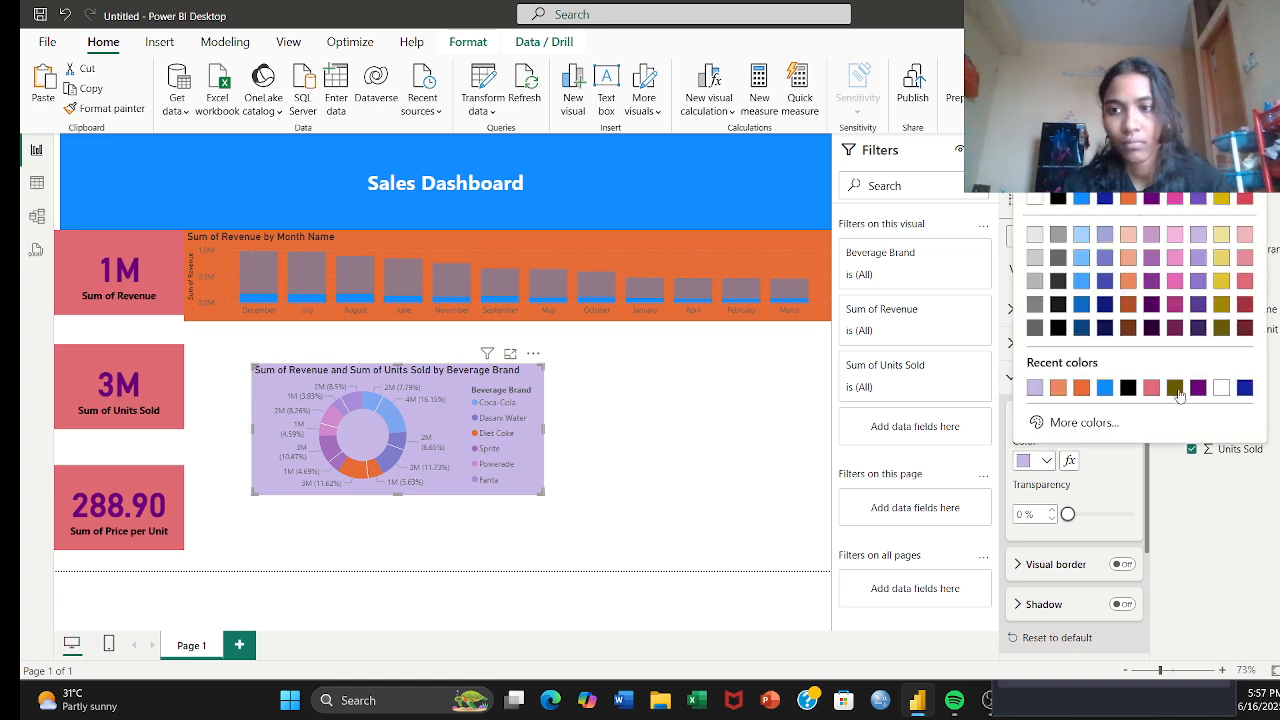
left_click(1241, 390)
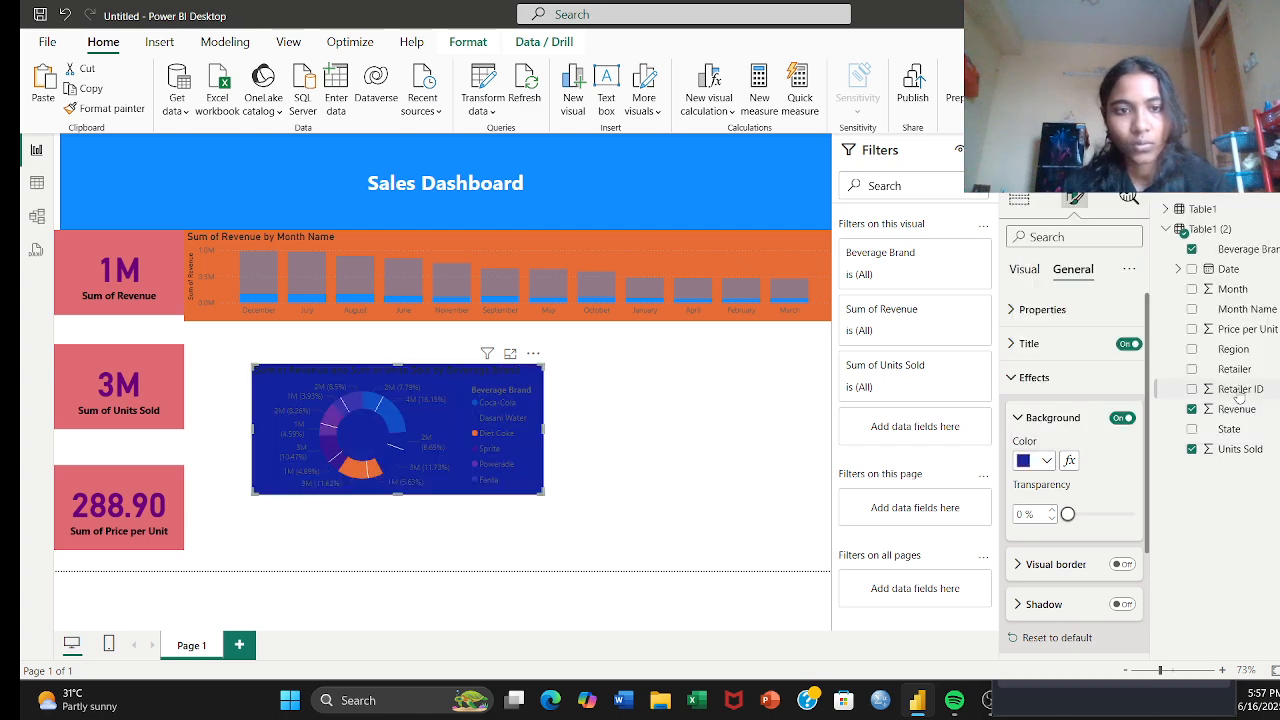
left_click(1046, 462)
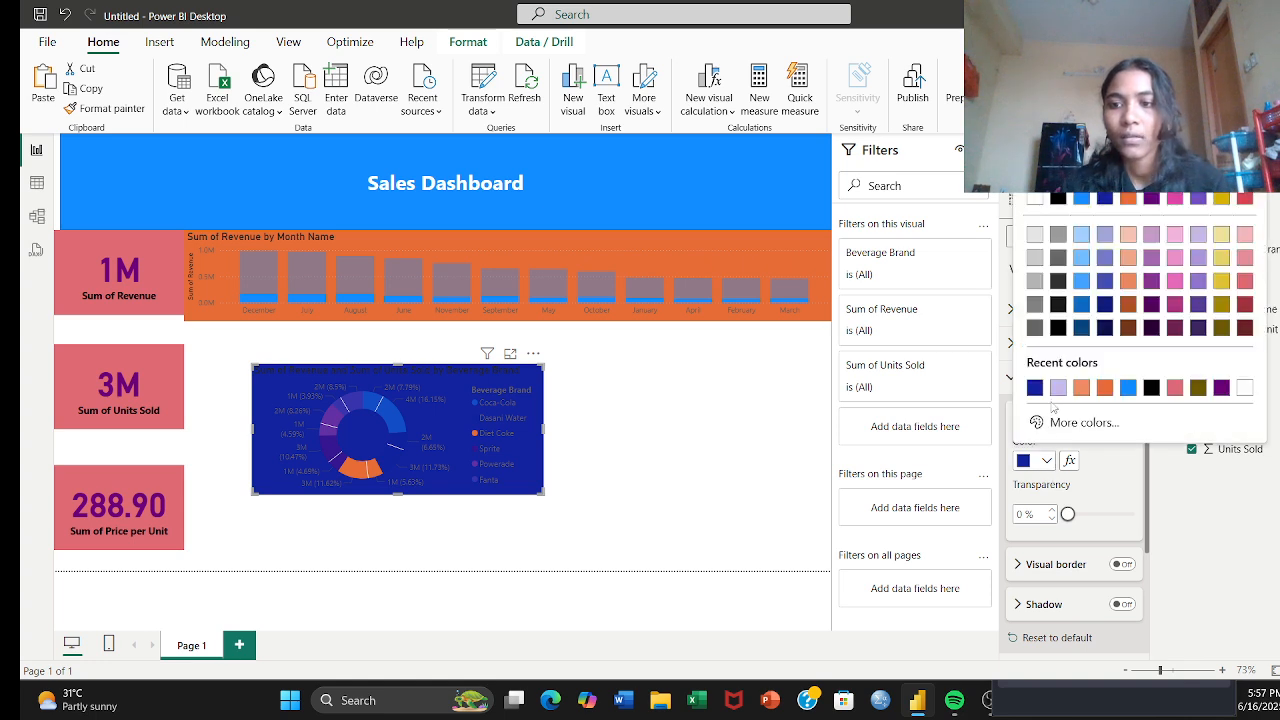
left_click(1037, 260)
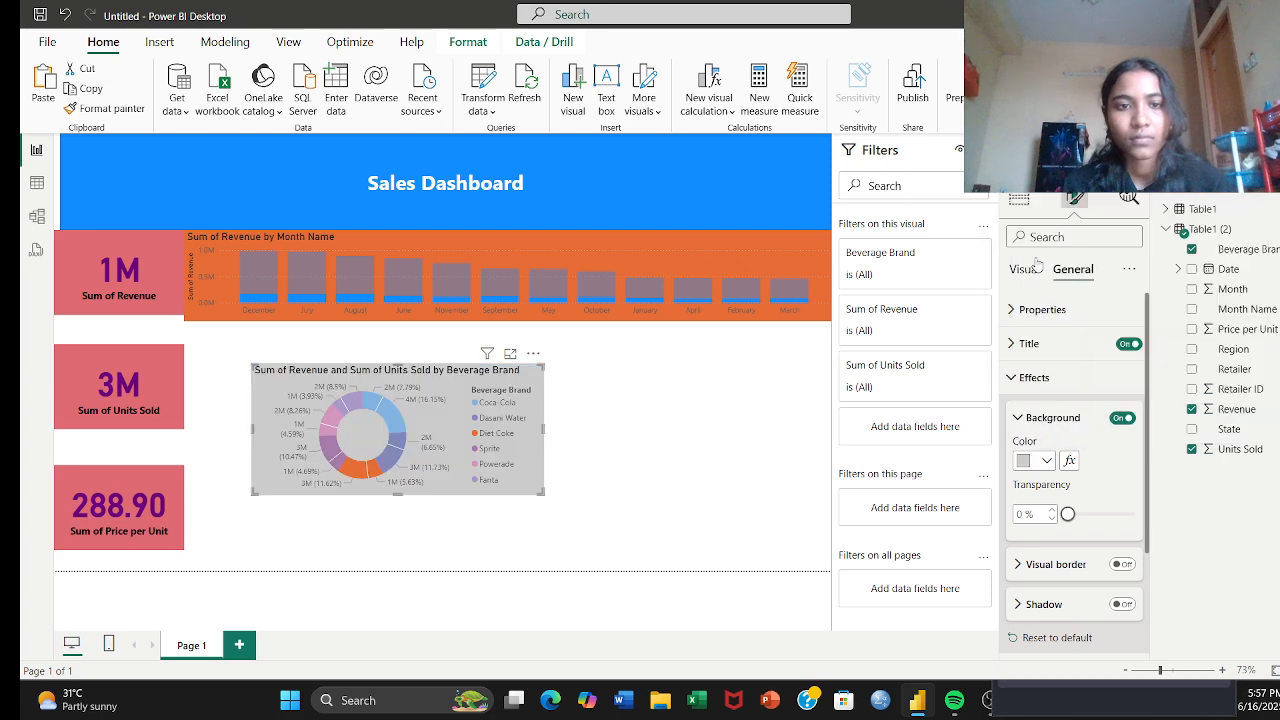
Step: Add a Beverage Brand slicer beside the donut chart, and narrow it to leave a gap between them while fitting all brands
left_click(603, 457)
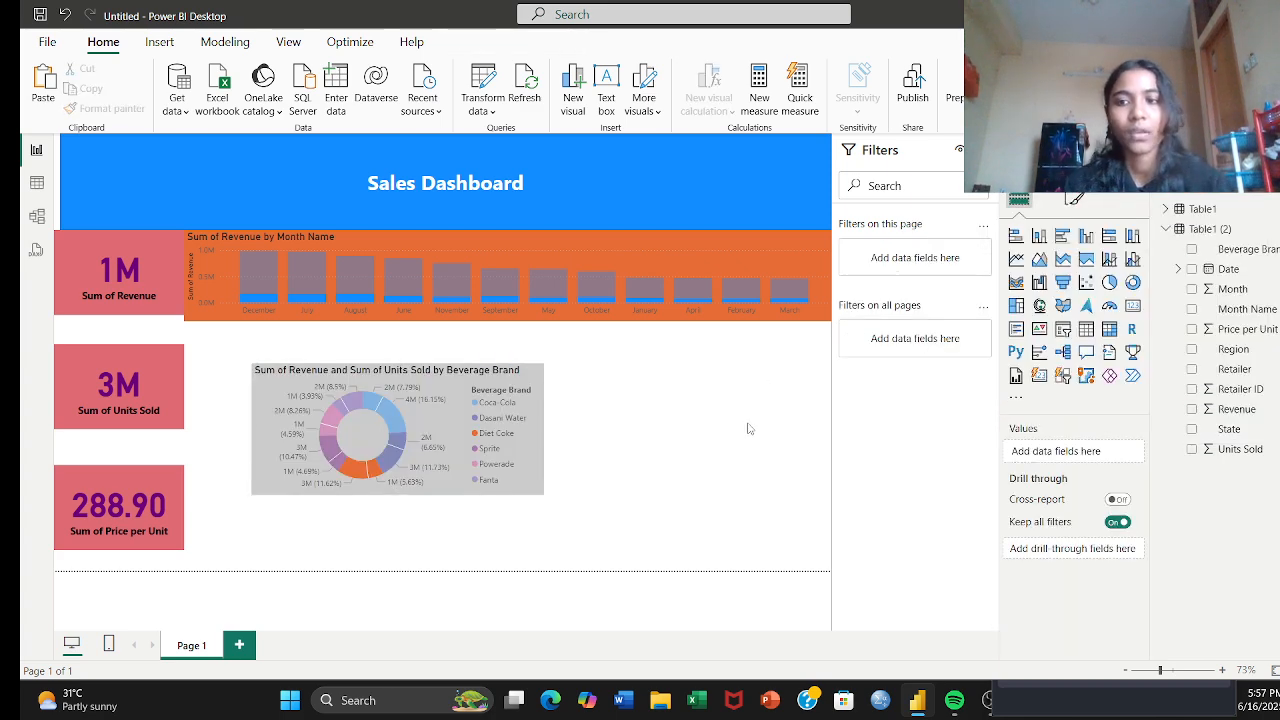
left_click(1063, 329)
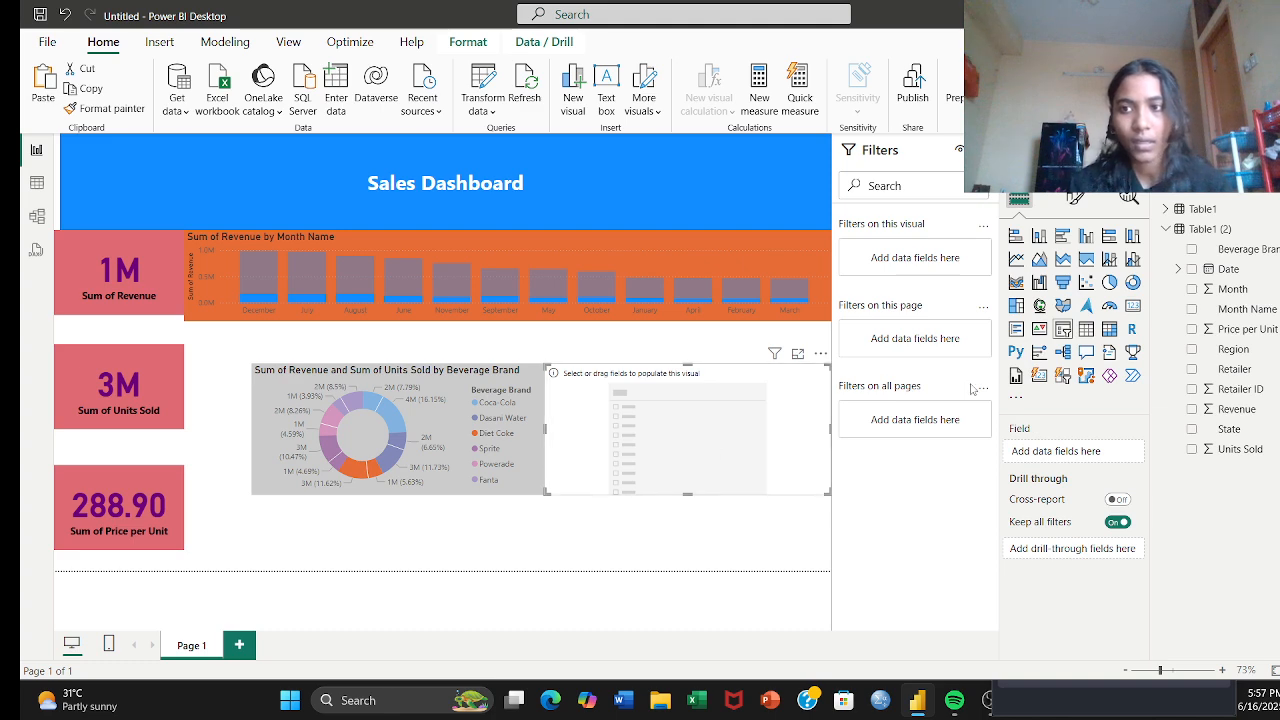
left_click(1192, 250)
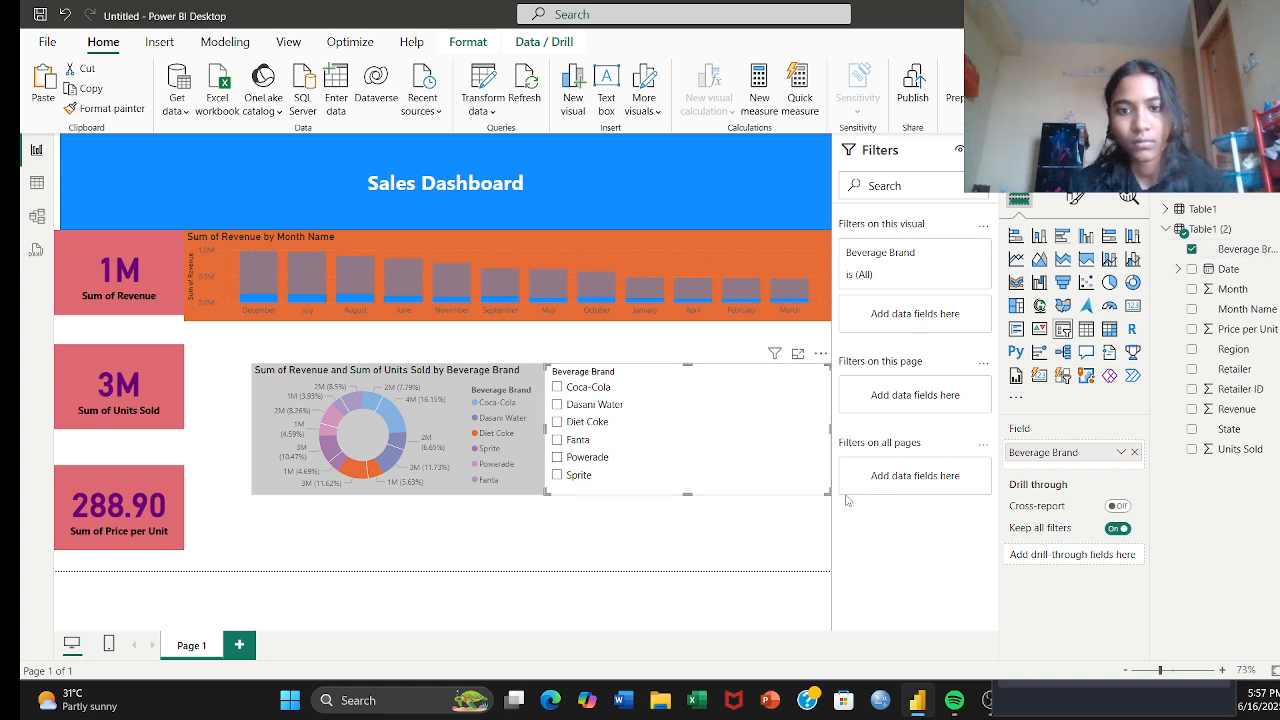
left_click_drag(826, 491, 789, 457)
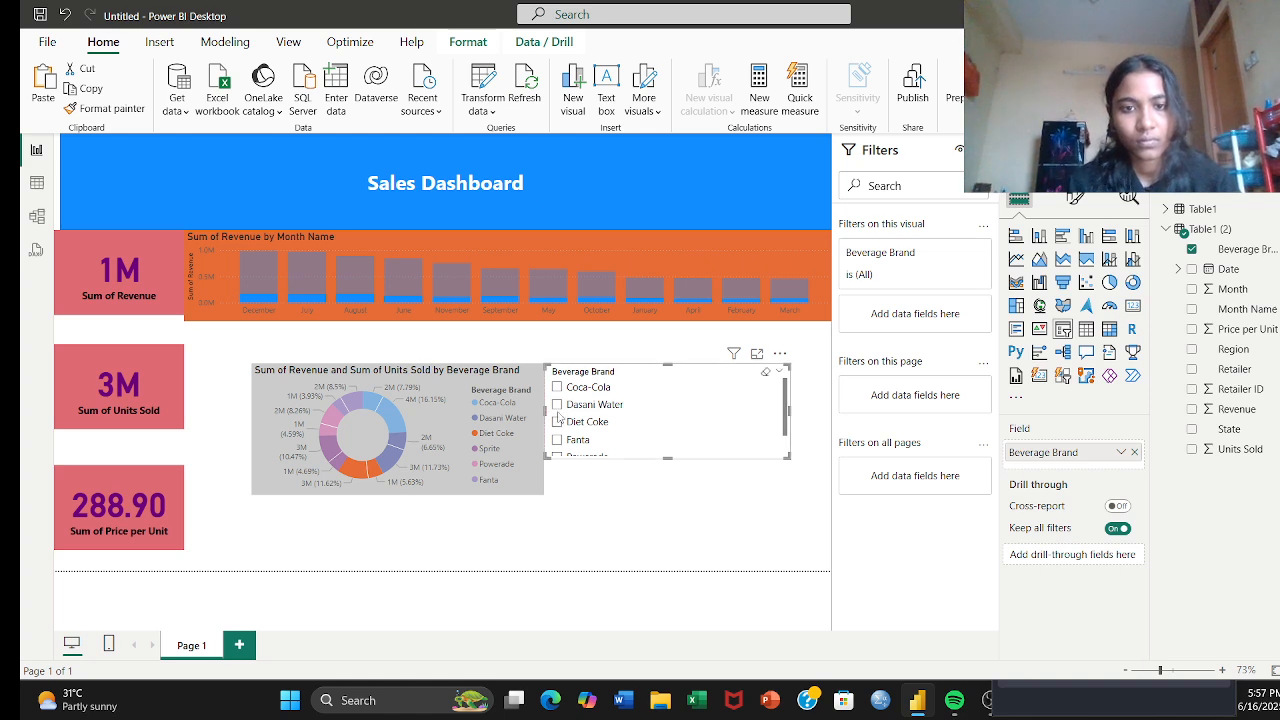
left_click_drag(549, 418, 591, 418)
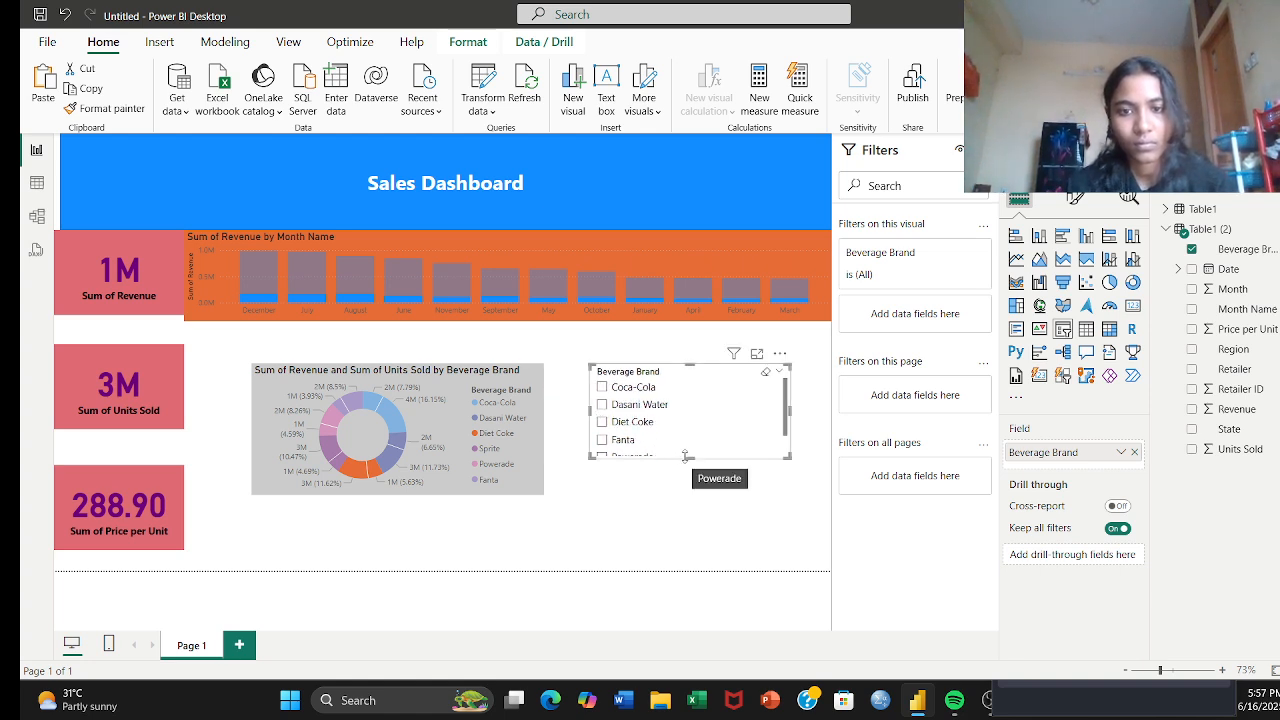
left_click_drag(688, 458, 691, 493)
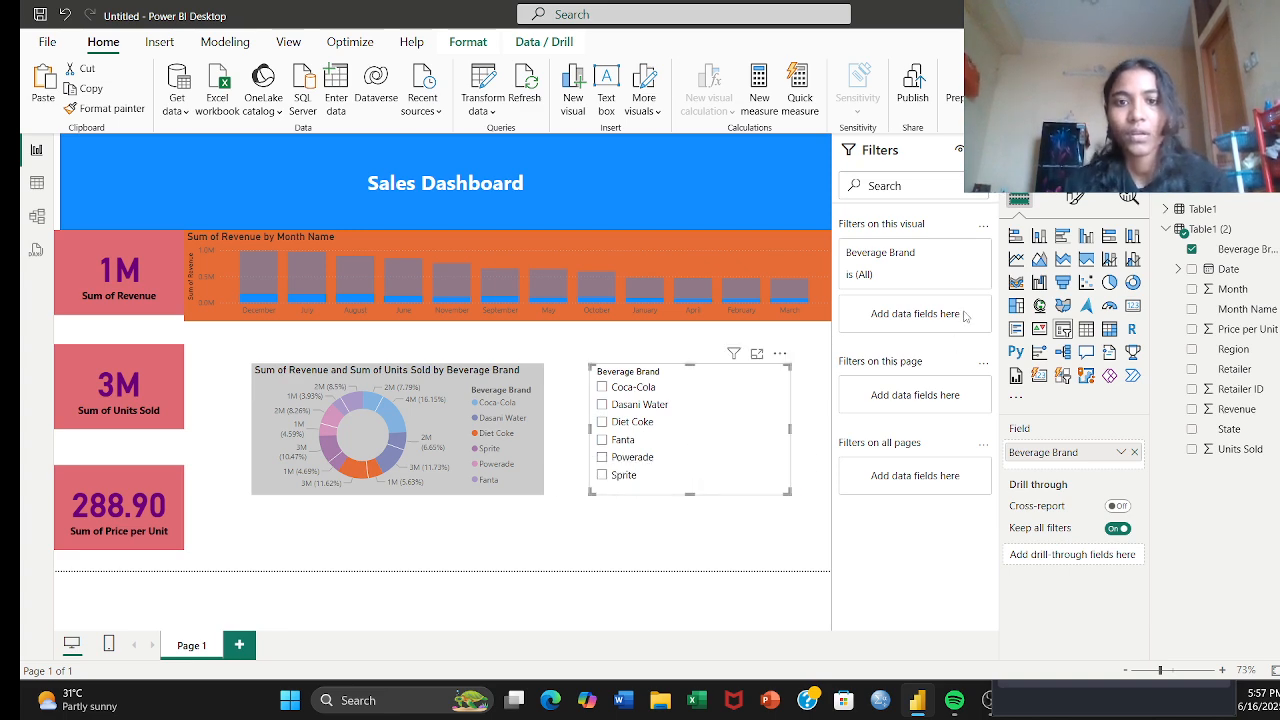
Step: Try the Tile and Dropdown styles on the Beverage Brand slicer, and return it to Vertical list
left_click(1076, 202)
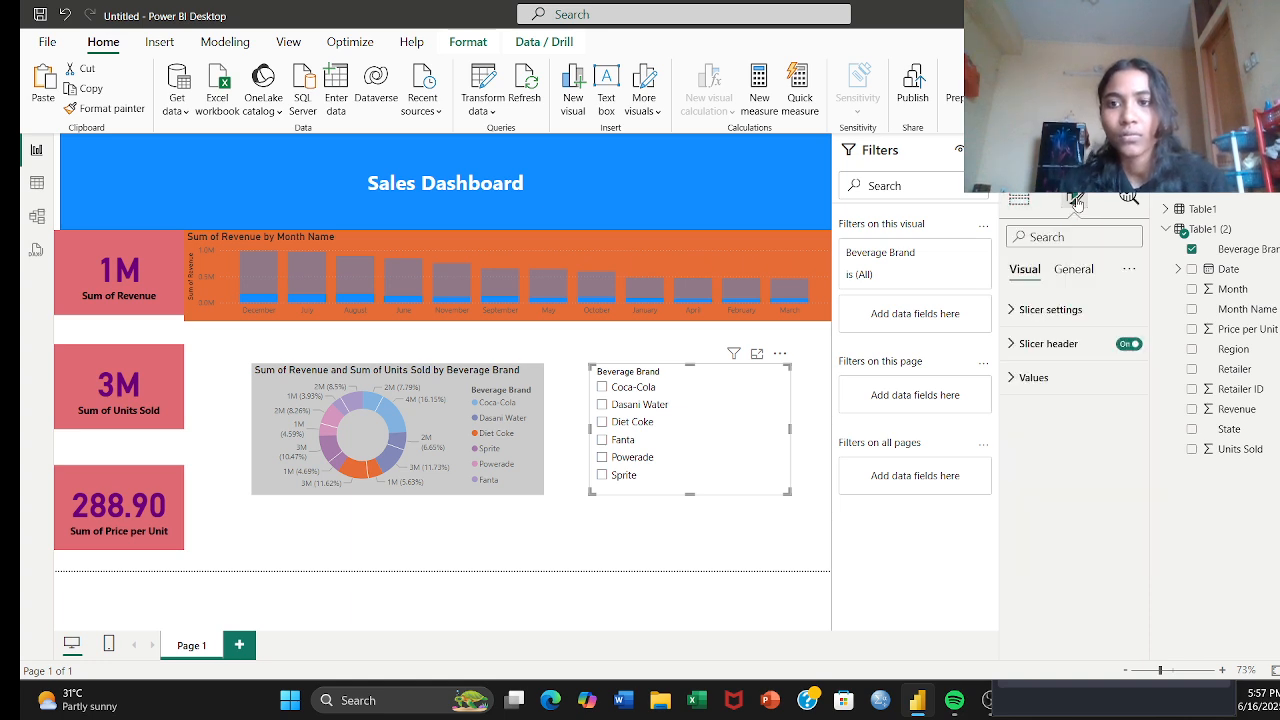
left_click(1064, 312)
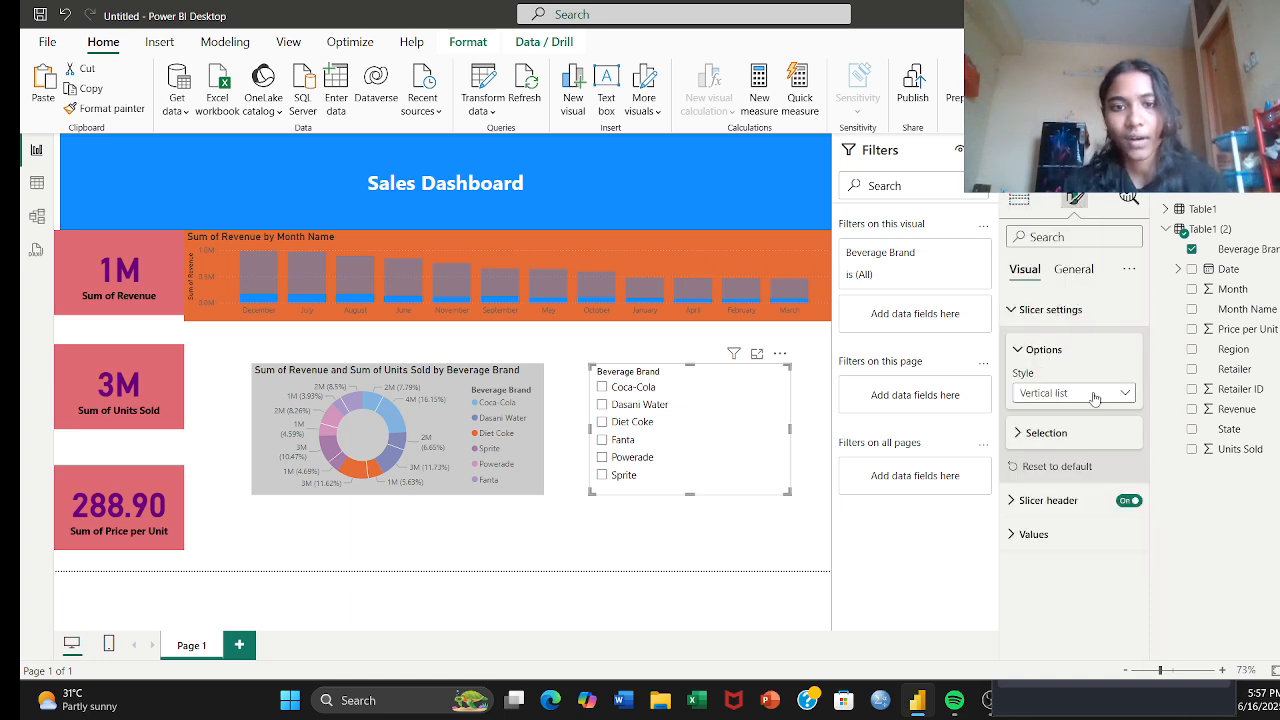
left_click(1126, 395)
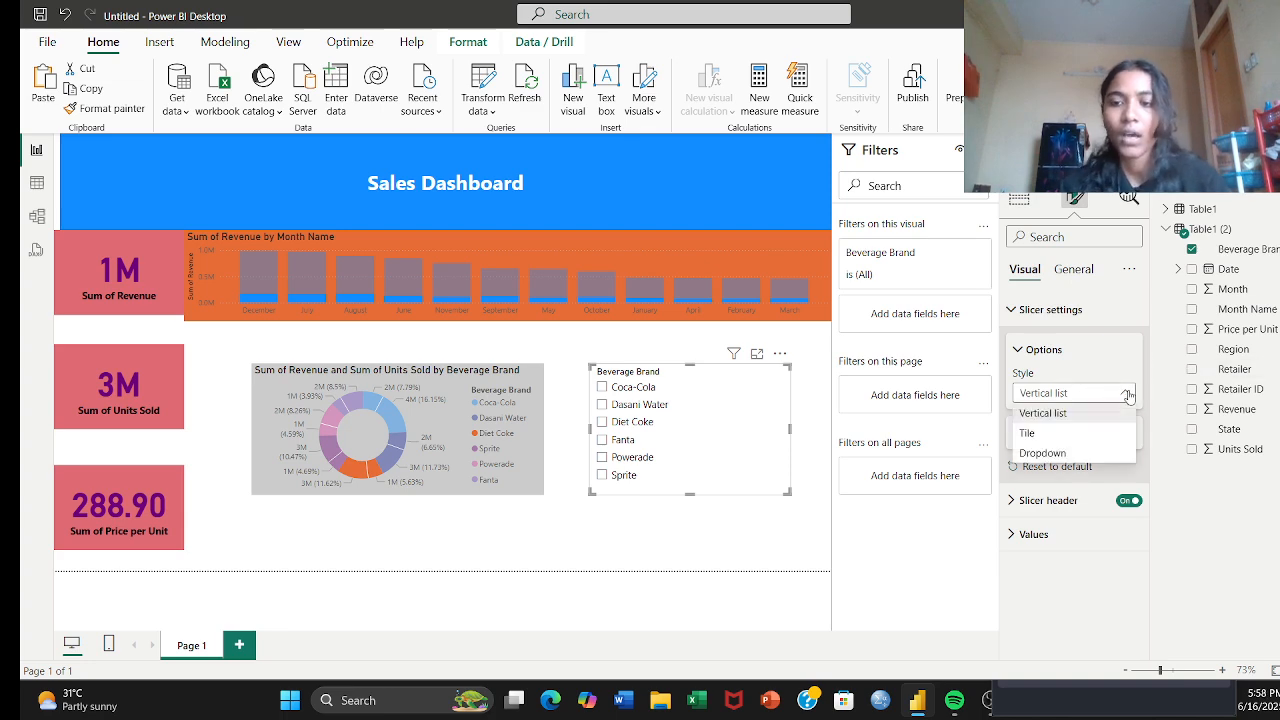
left_click(1048, 437)
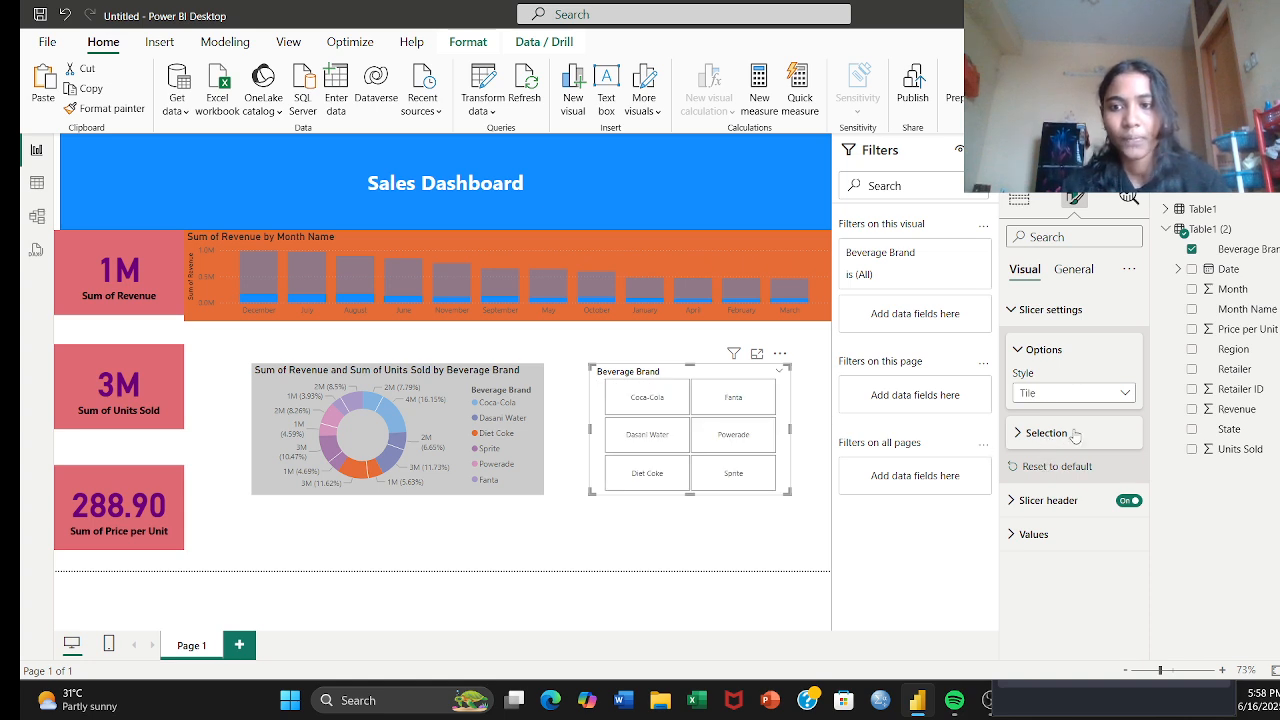
left_click(1126, 394)
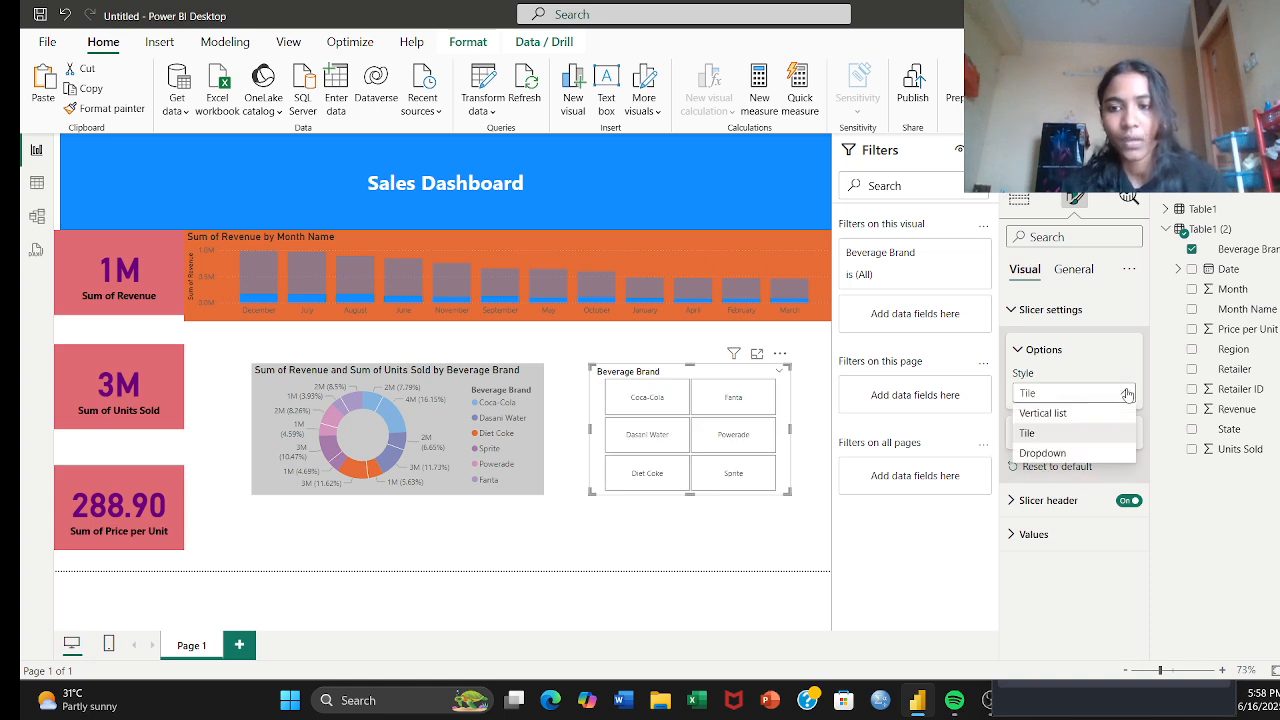
left_click(1085, 453)
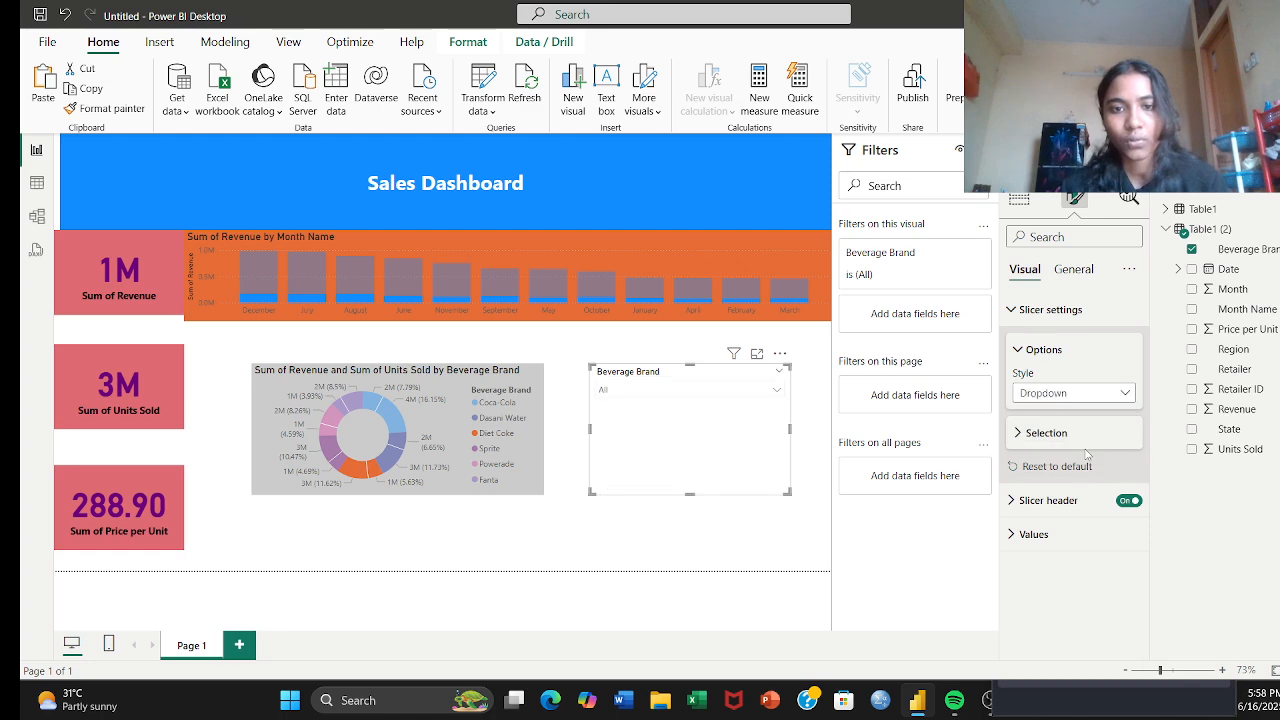
left_click(776, 391)
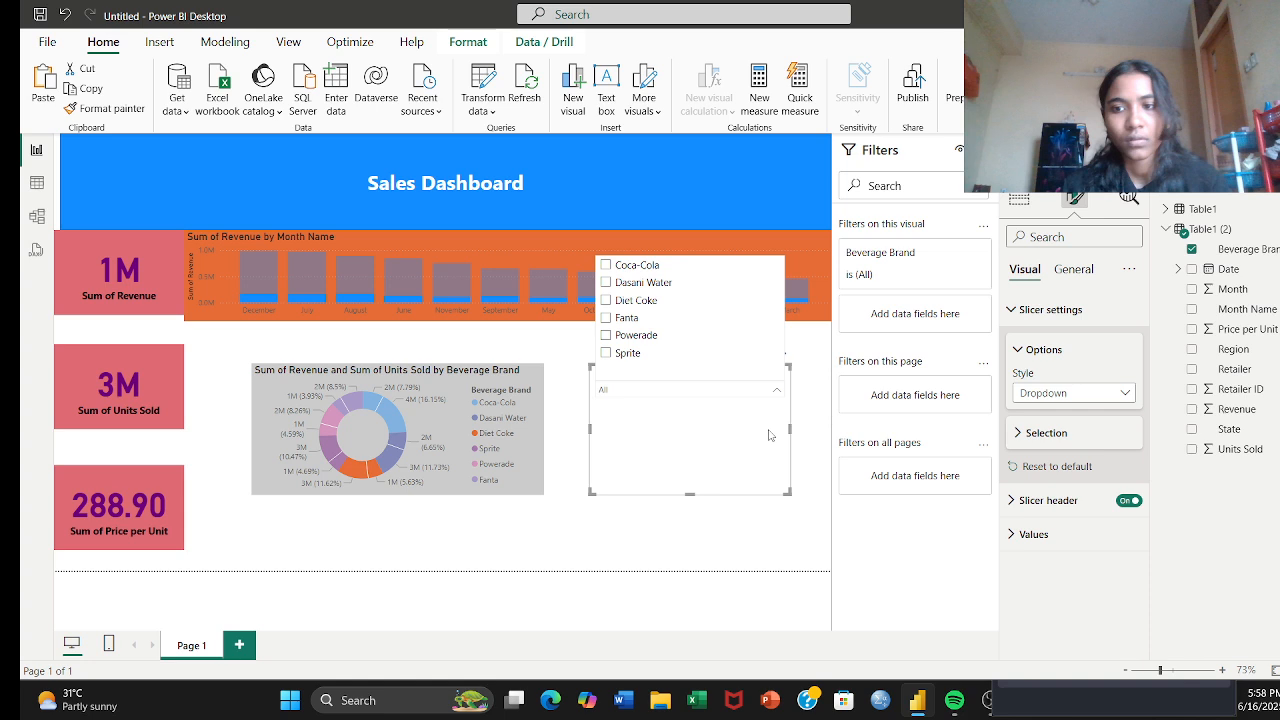
left_click(1125, 394)
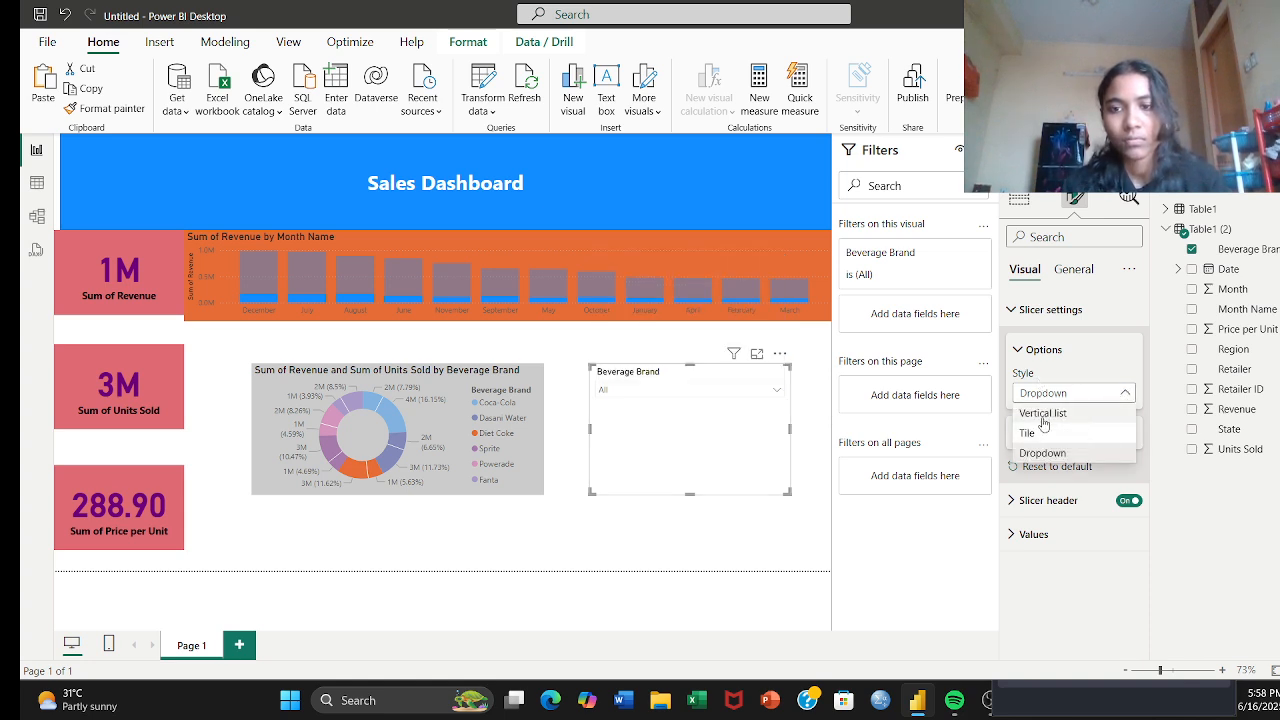
left_click(1044, 415)
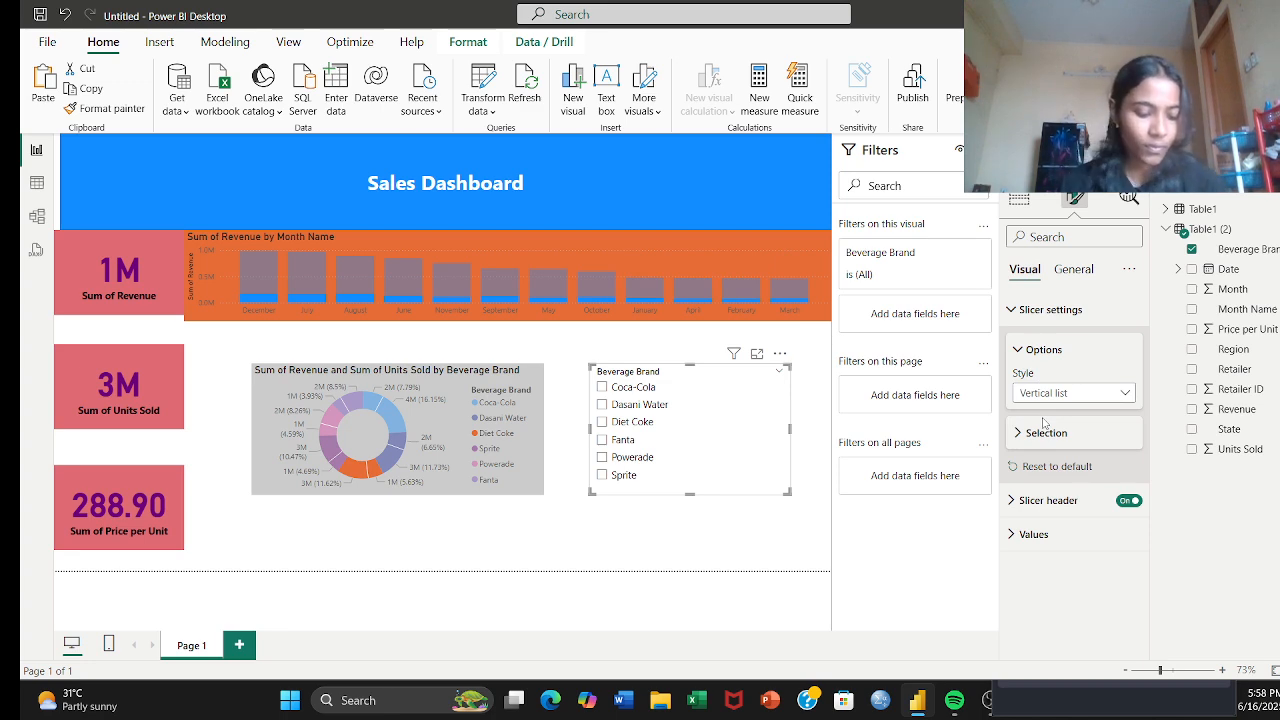
Step: Turn on the Beverage Brand slicer's title and format its text as bold dark blue
left_click(1074, 271)
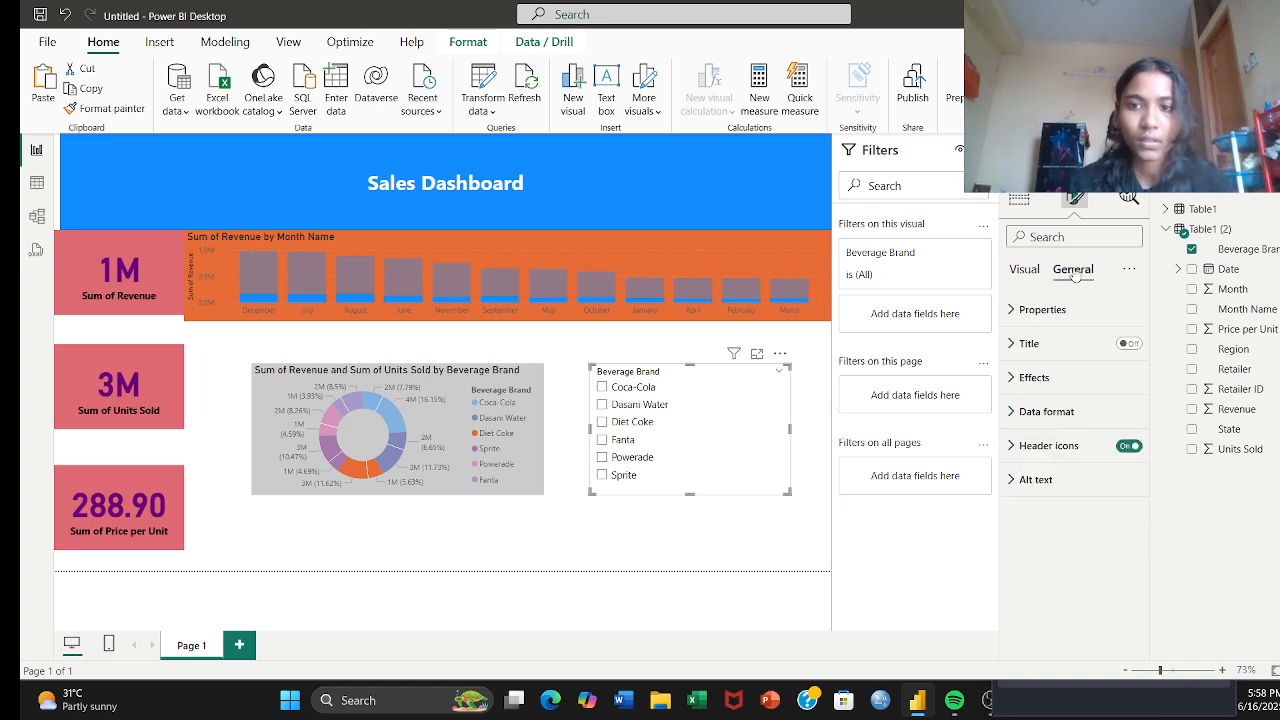
left_click(1128, 344)
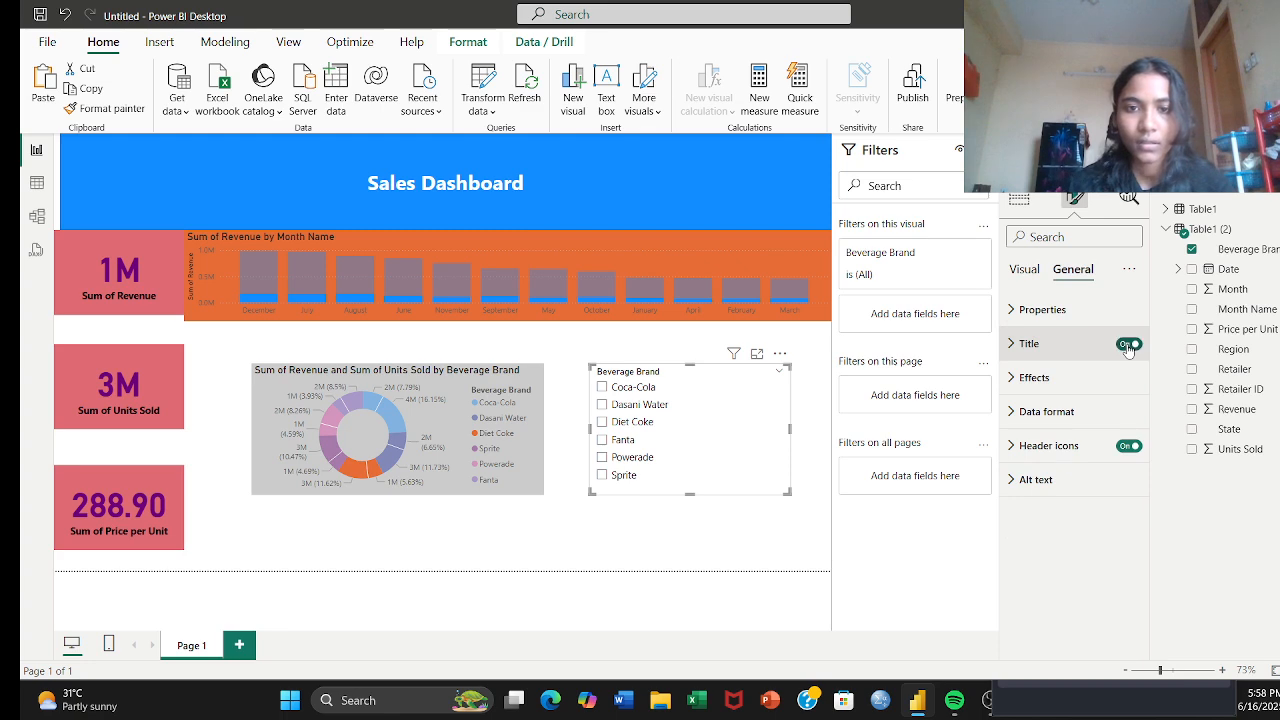
left_click(1136, 346)
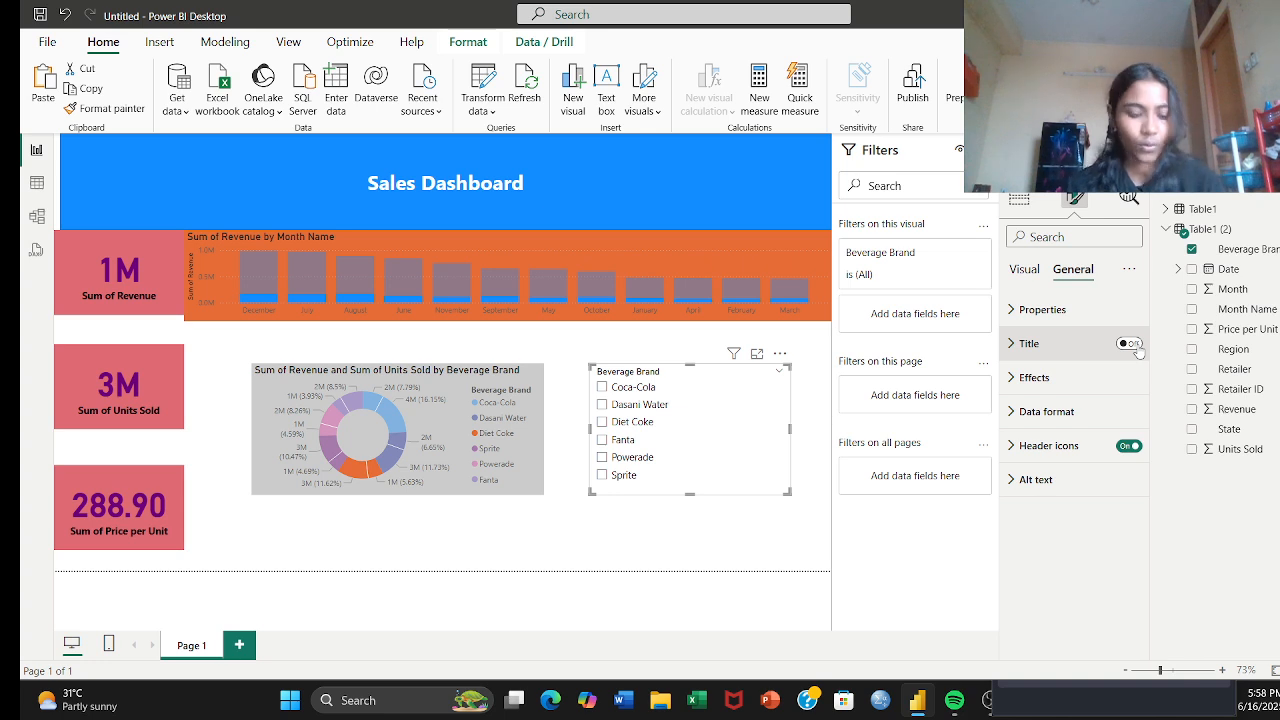
left_click(1012, 345)
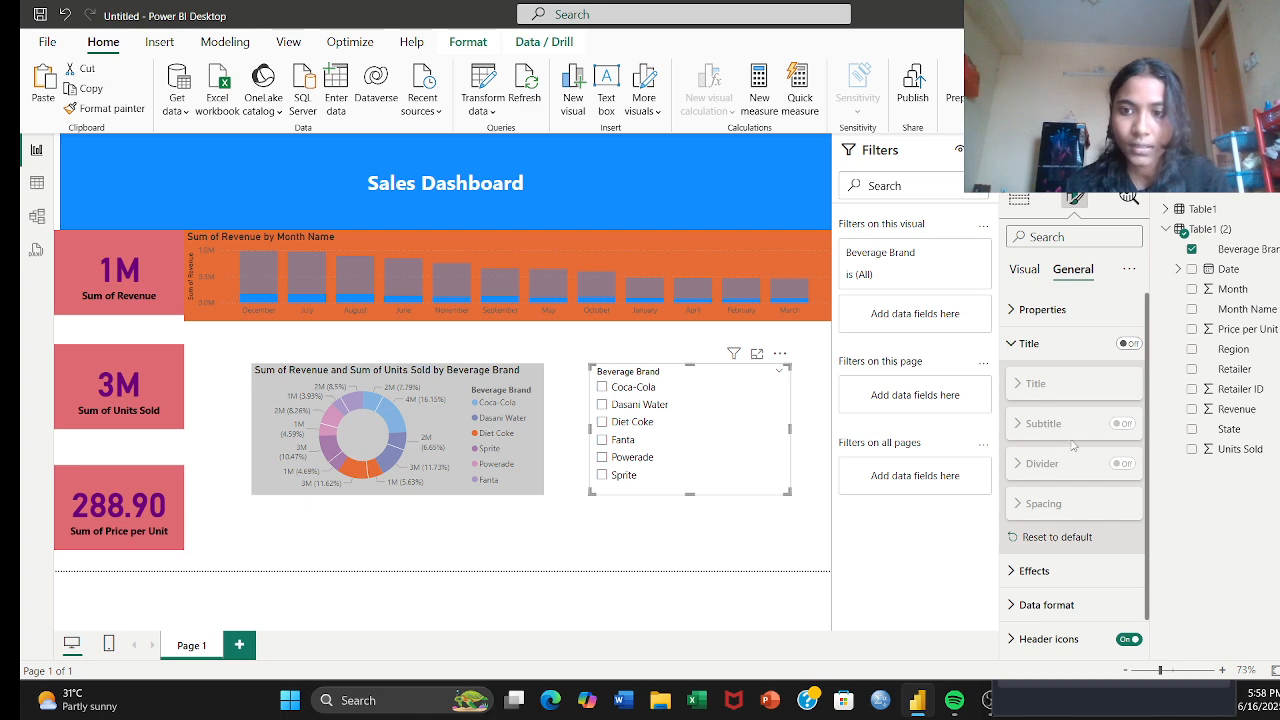
left_click(1128, 344)
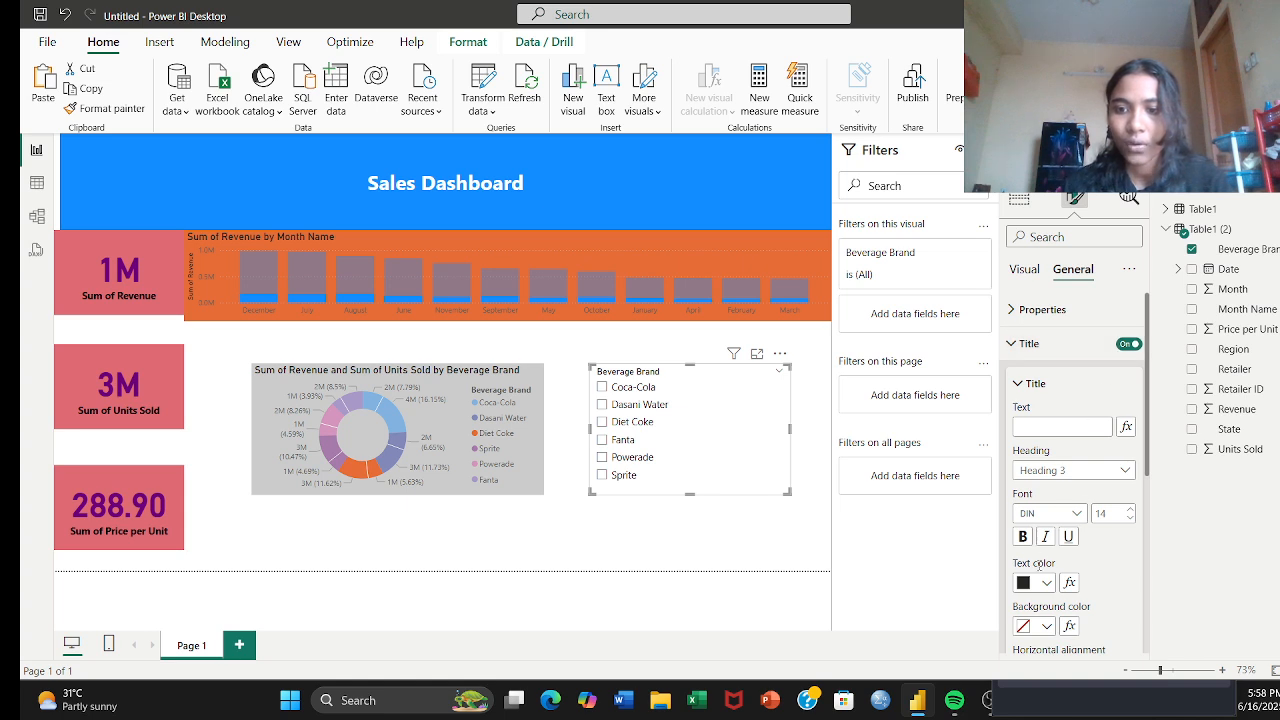
left_click(1046, 584)
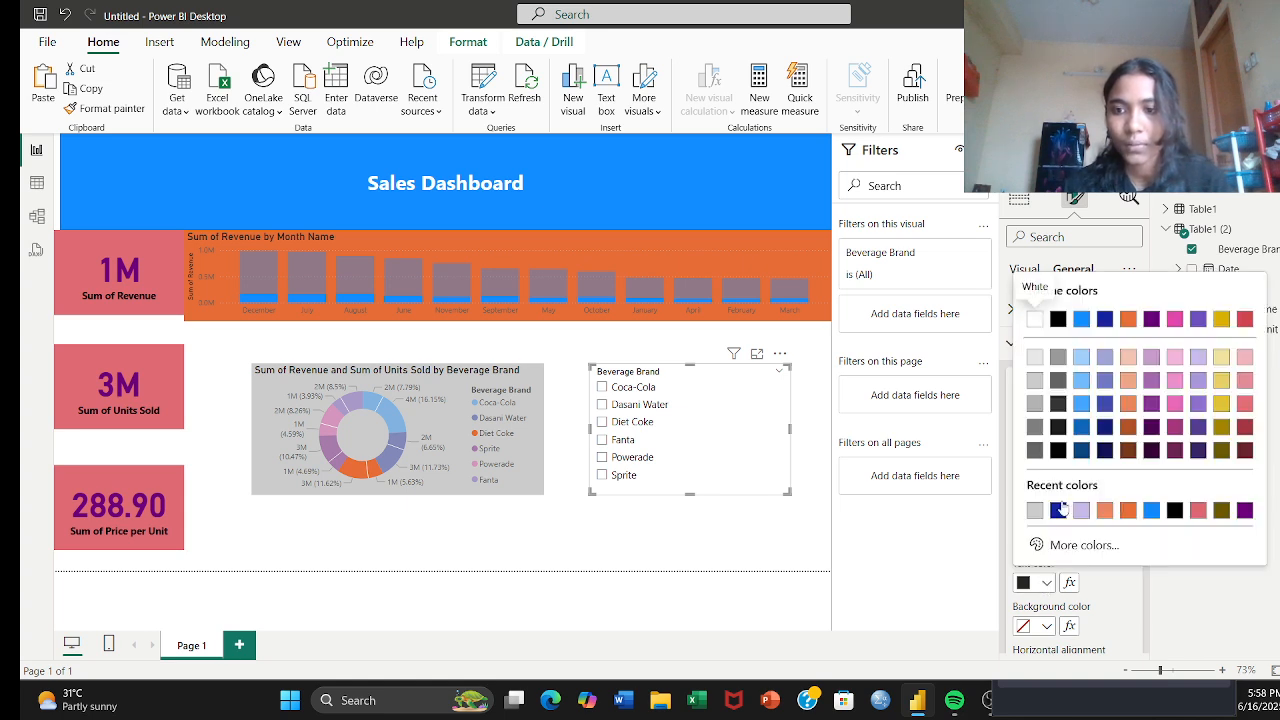
left_click(1104, 428)
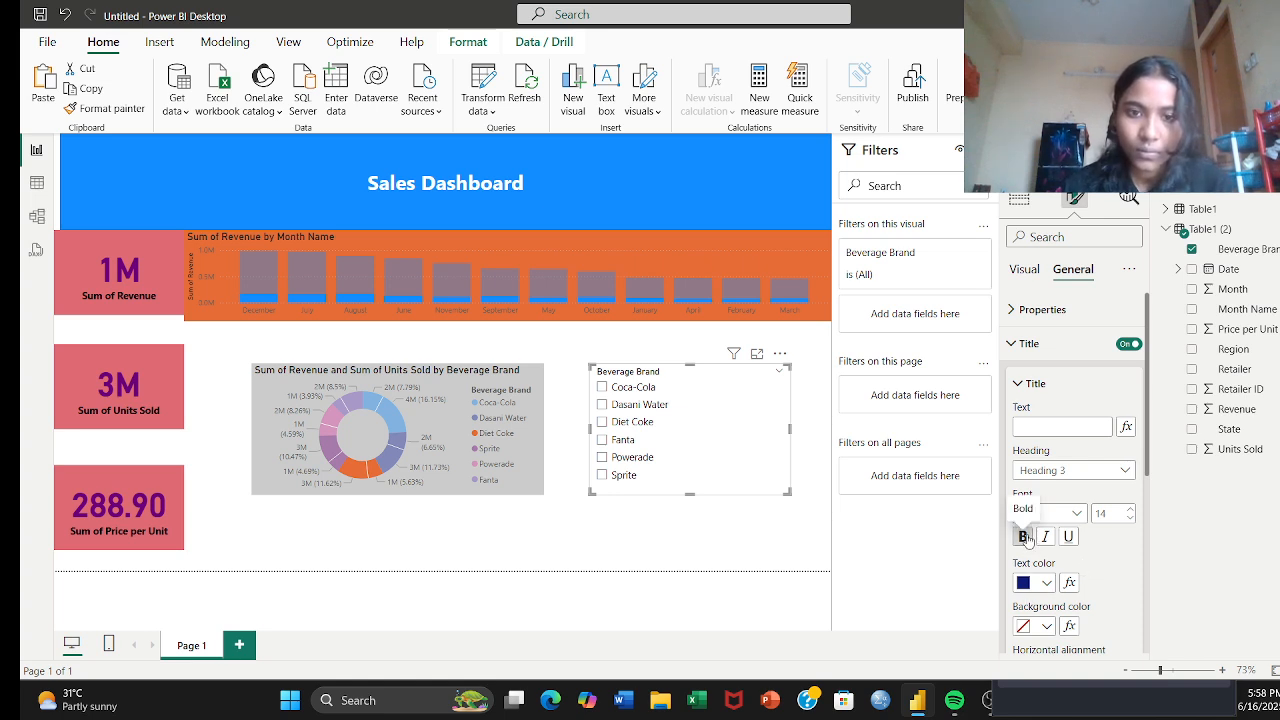
Step: Filter the dashboard by Diet Coke and Fanta with the Beverage Brand slicer, and clear the selection
left_click(759, 422)
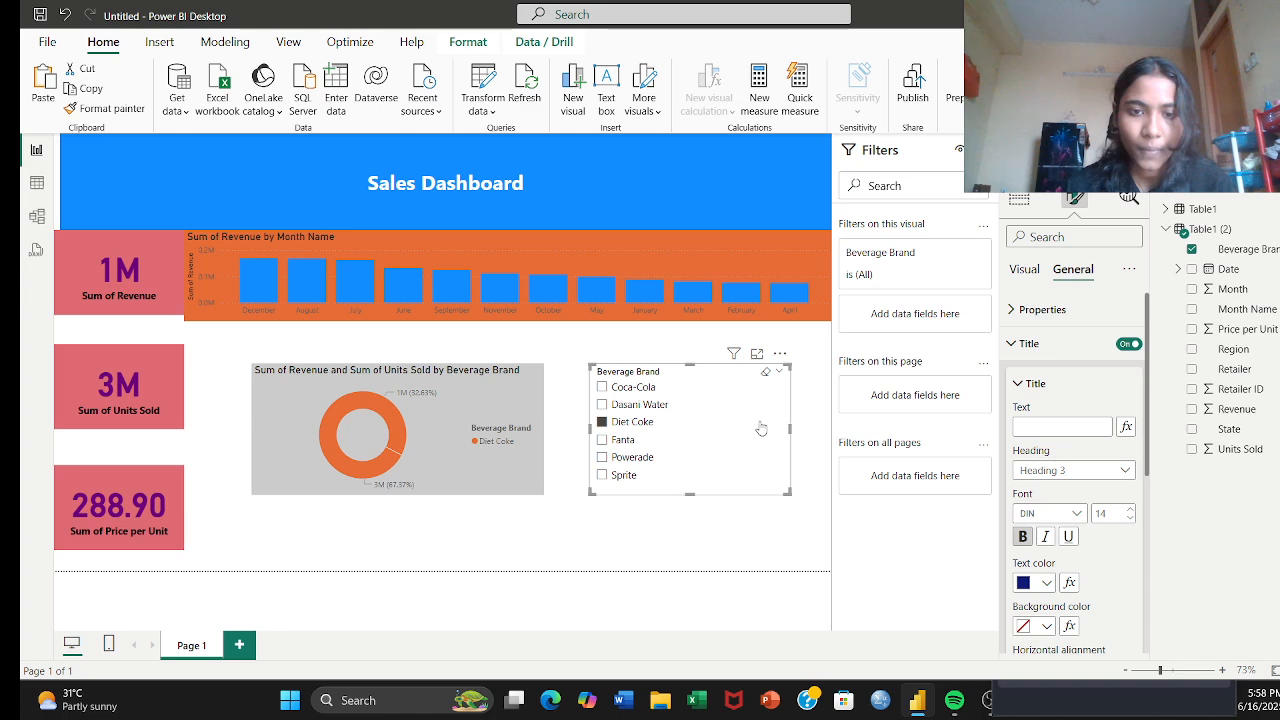
left_click(743, 518)
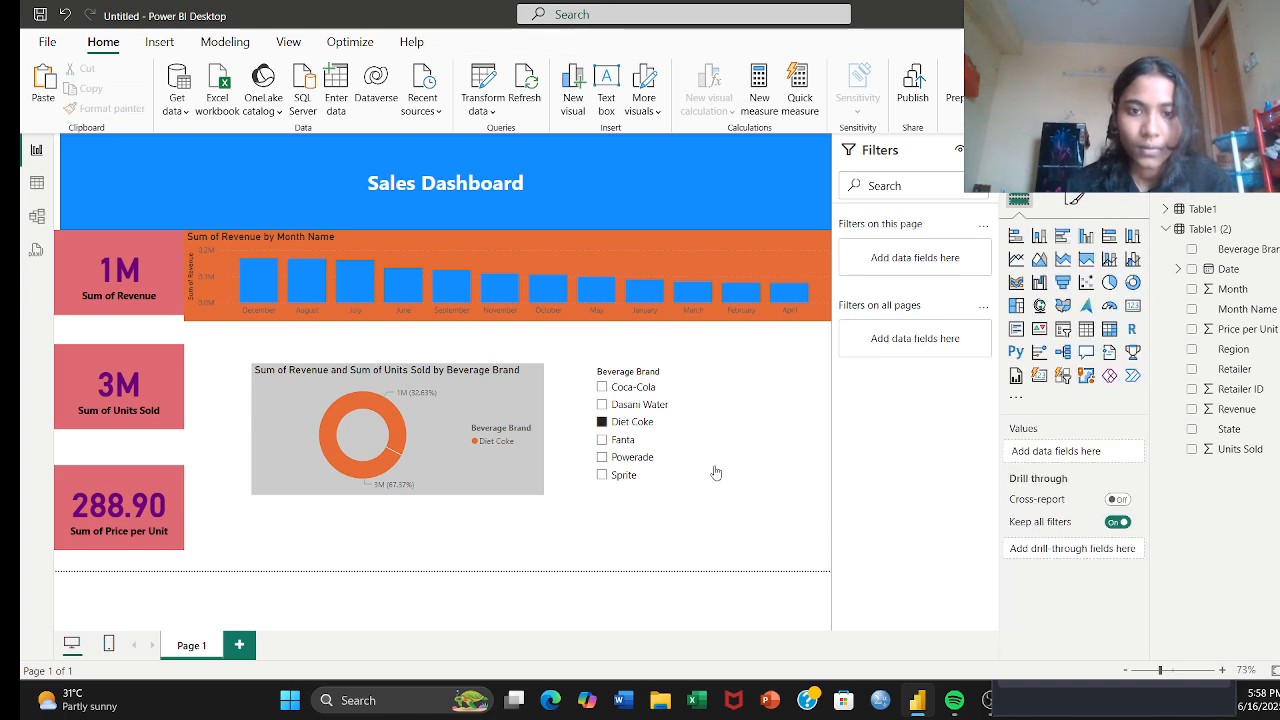
left_click(602, 439)
left_click(602, 439)
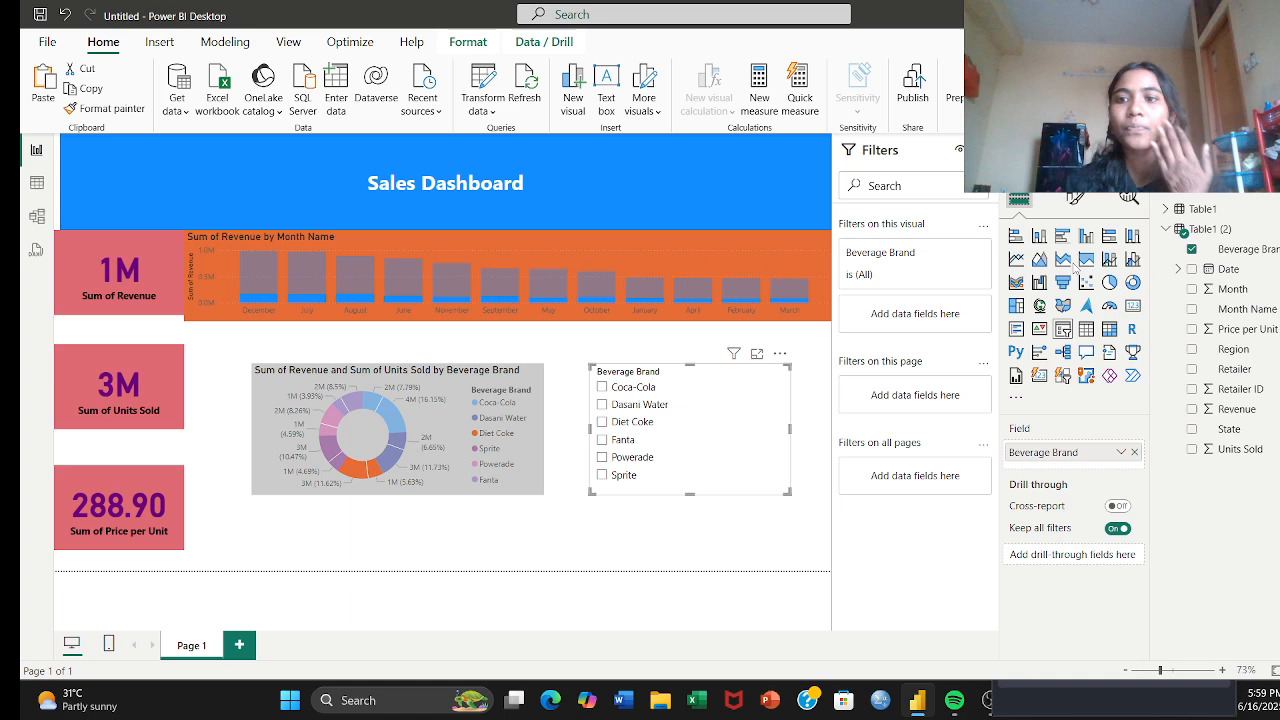
Step: Try a dark blue background on the Beverage Brand slicer, and set its background to dark yellow
left_click(1073, 204)
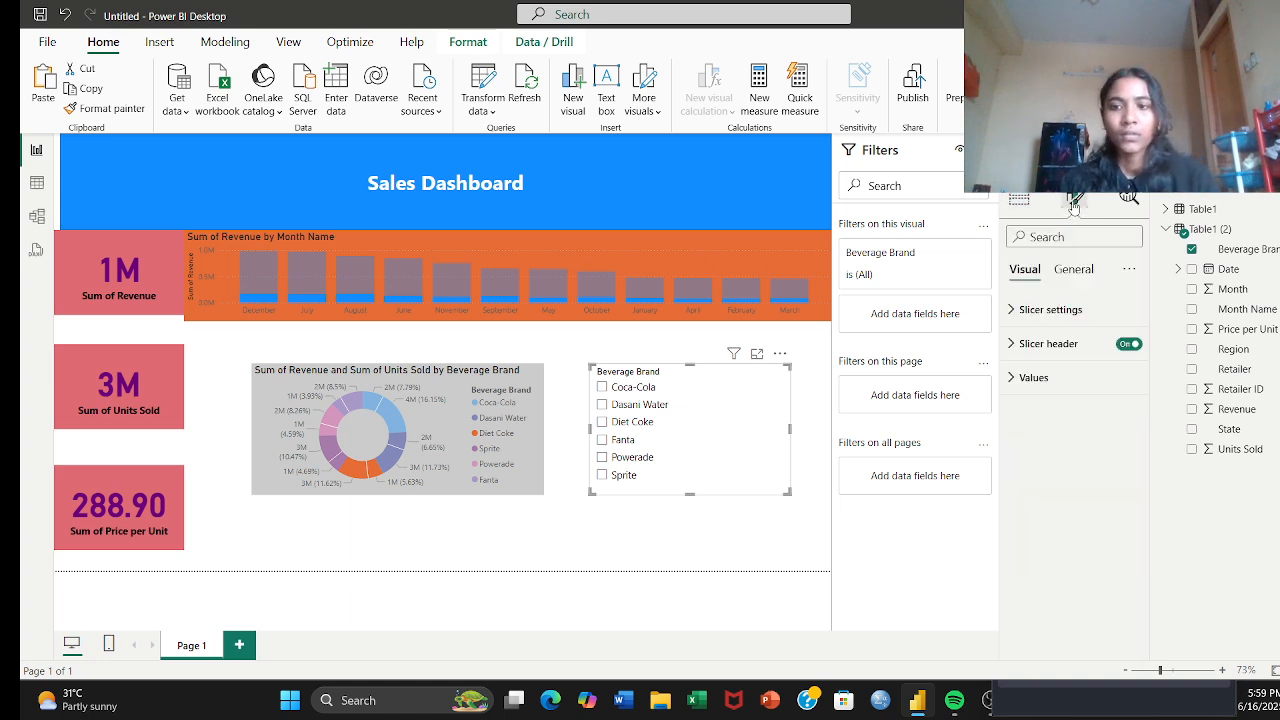
left_click(1074, 269)
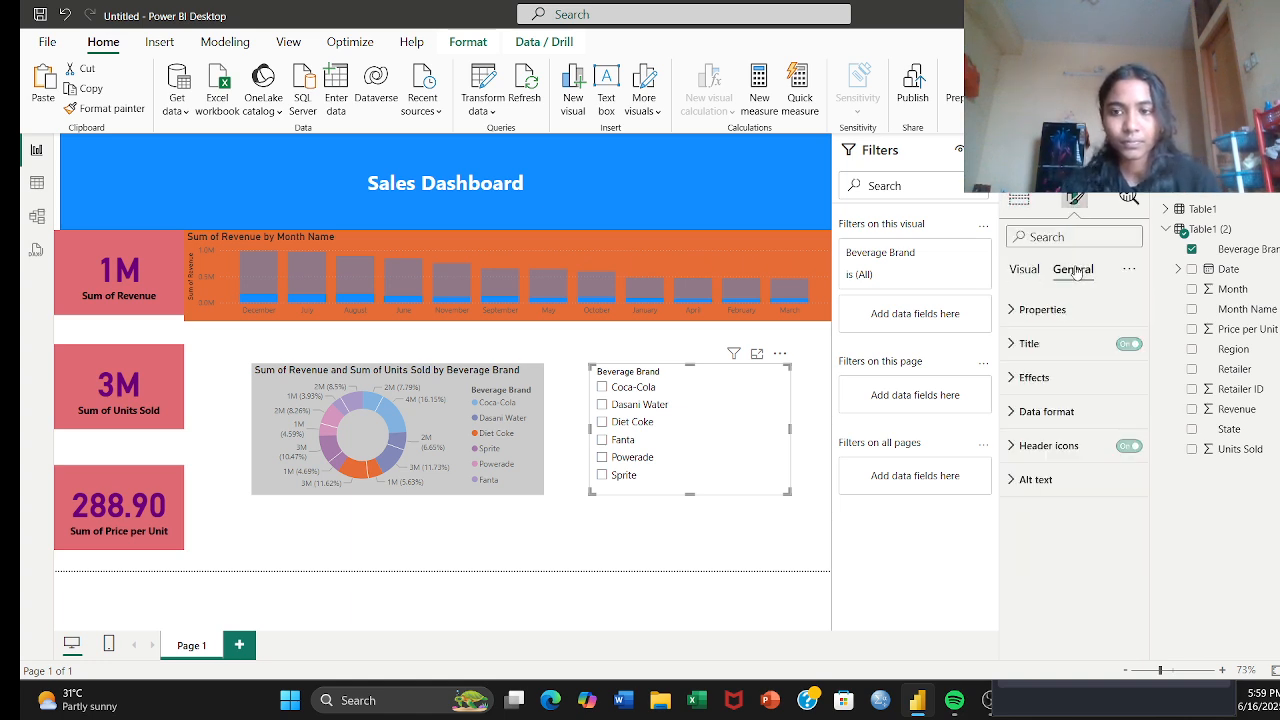
left_click(1074, 376)
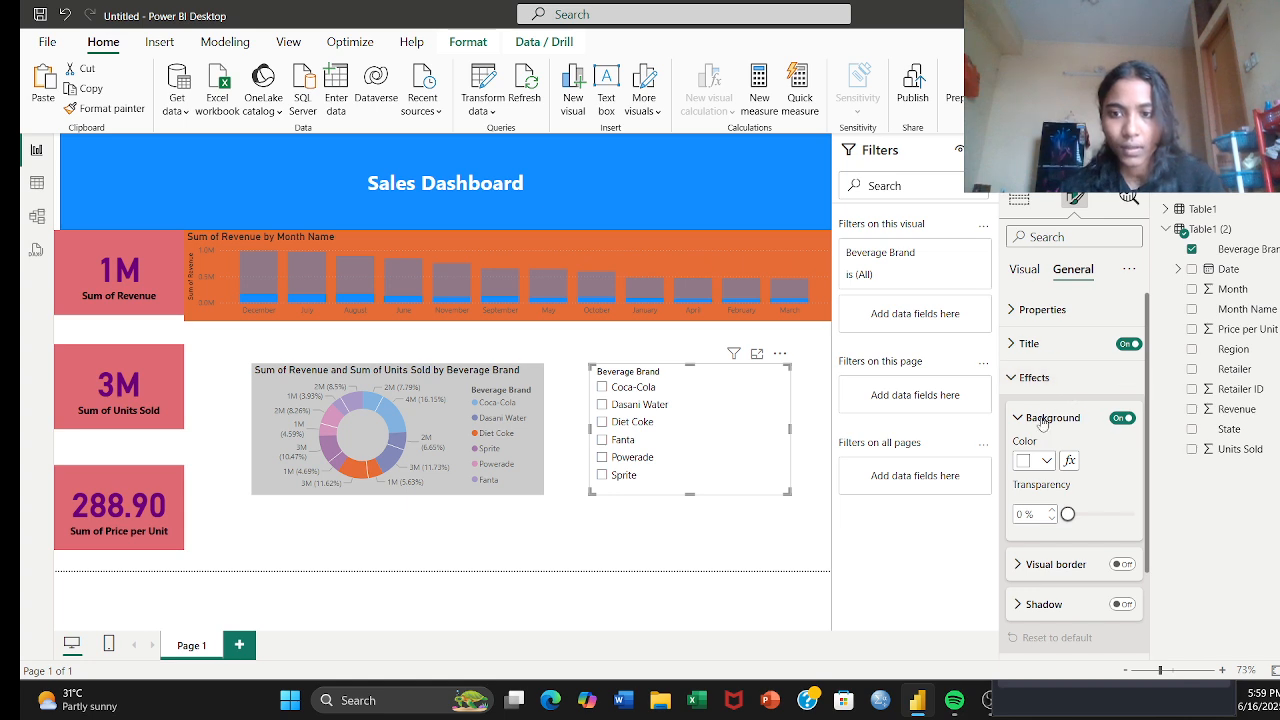
left_click(1047, 461)
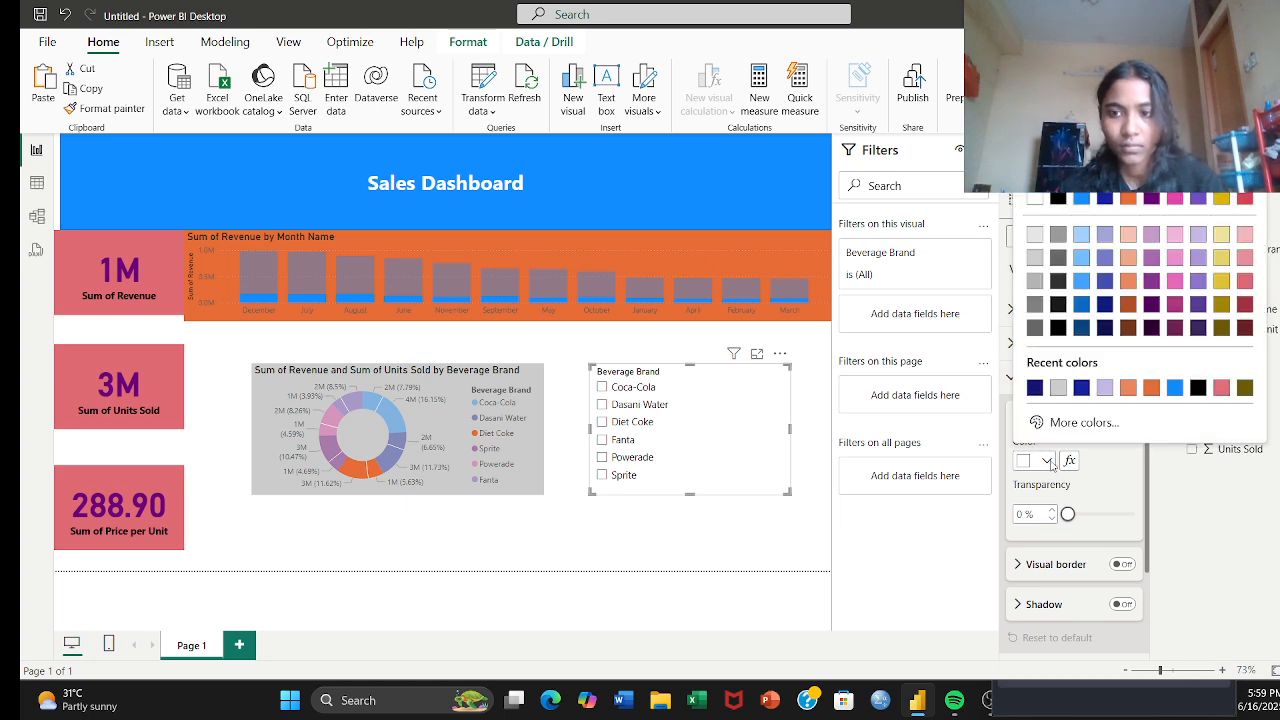
left_click(1080, 388)
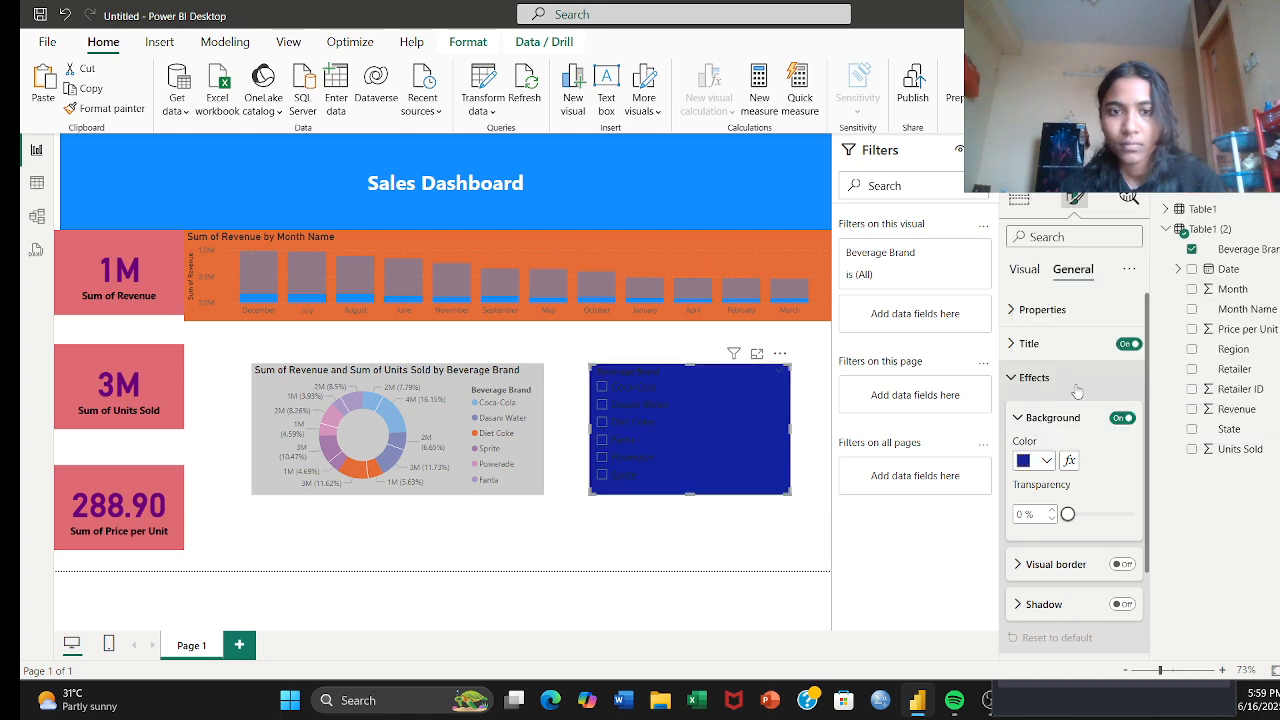
left_click(1047, 461)
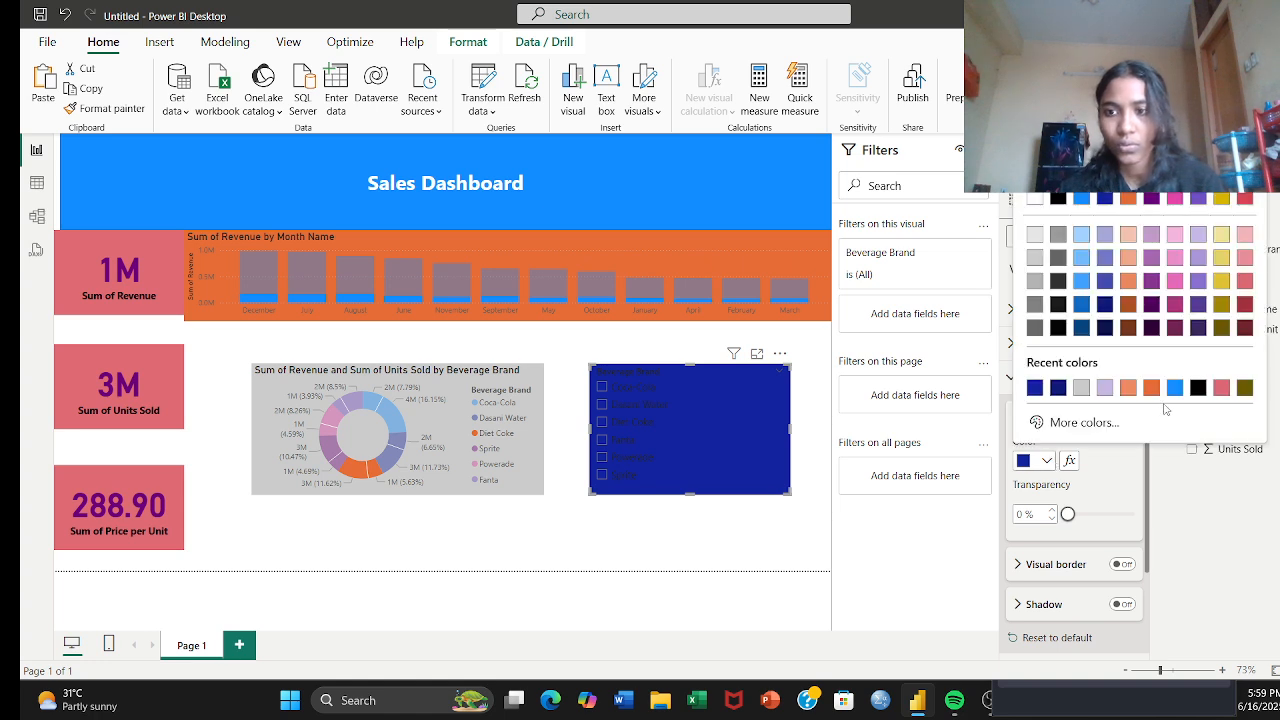
left_click(1220, 306)
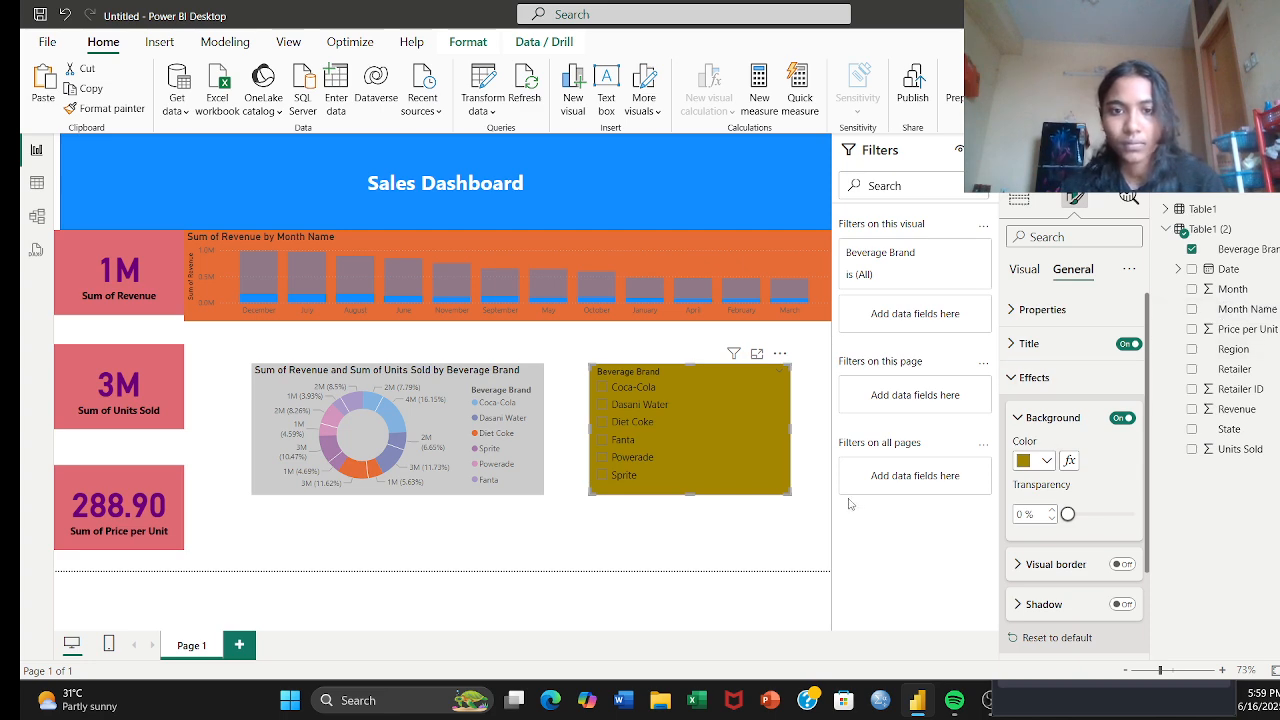
Step: Try pink as the report page's wallpaper color, and set the wallpaper to light purple
left_click(770, 520)
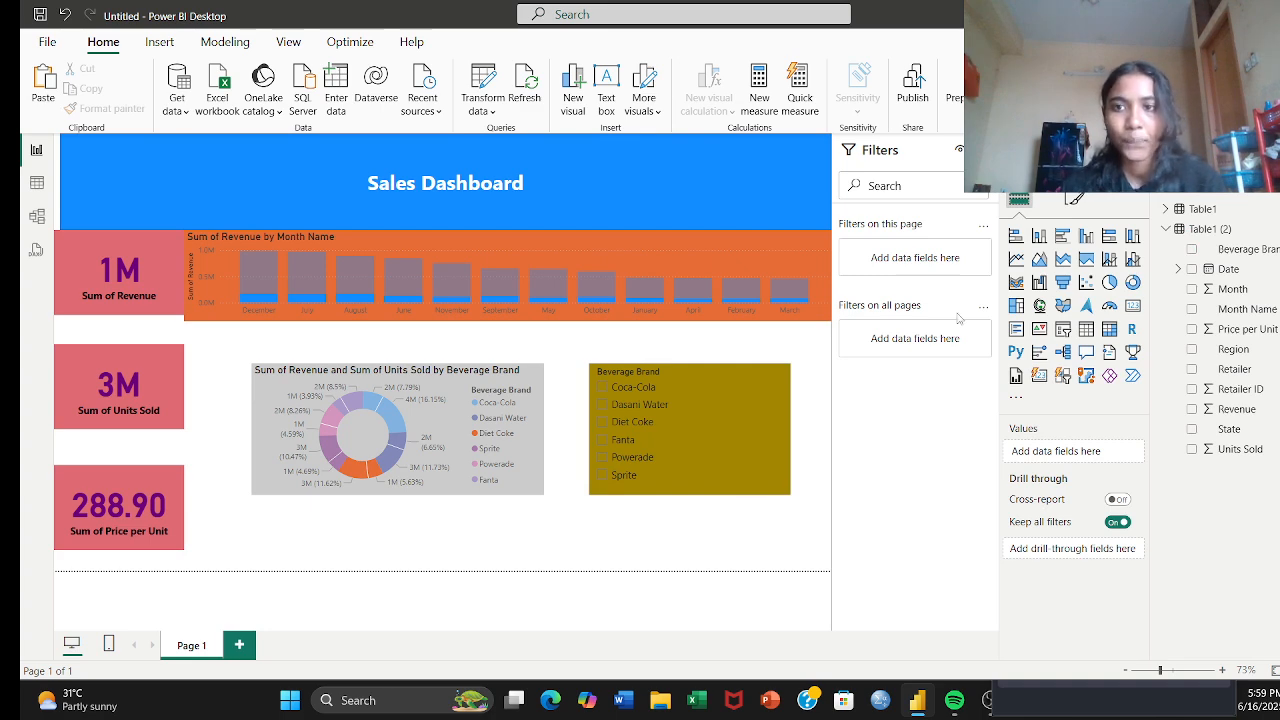
left_click(1079, 200)
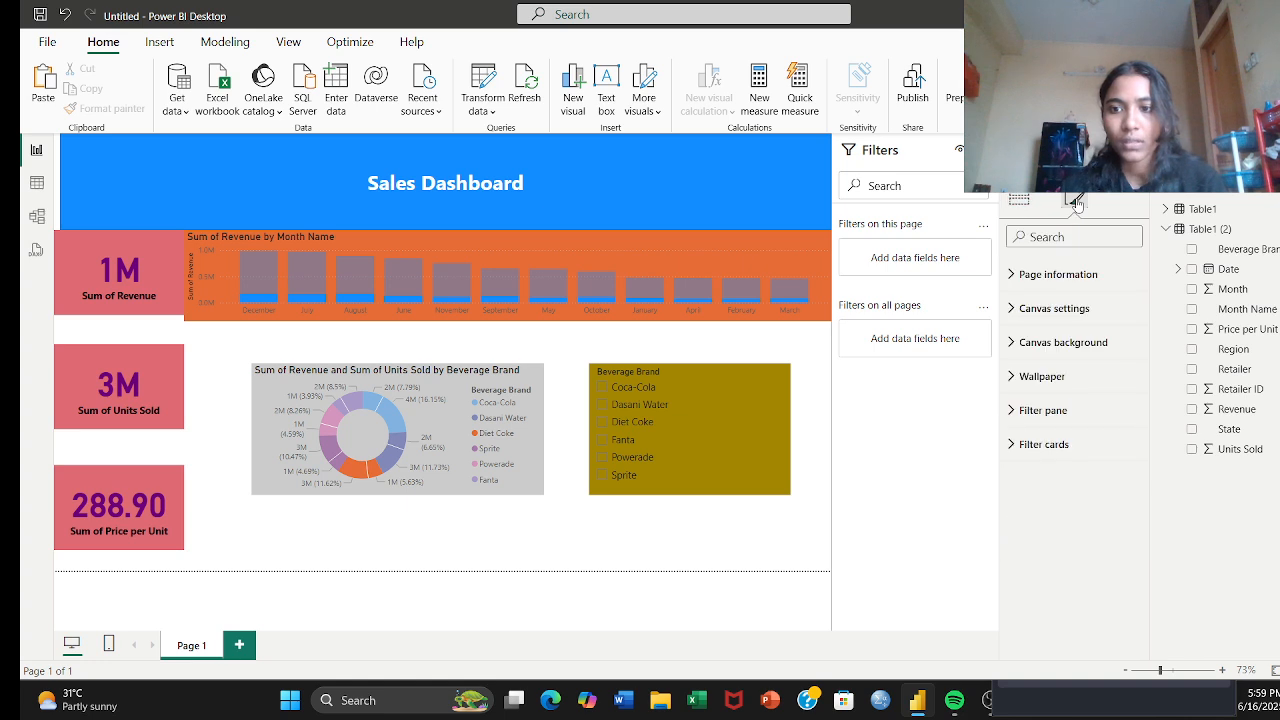
left_click(1075, 385)
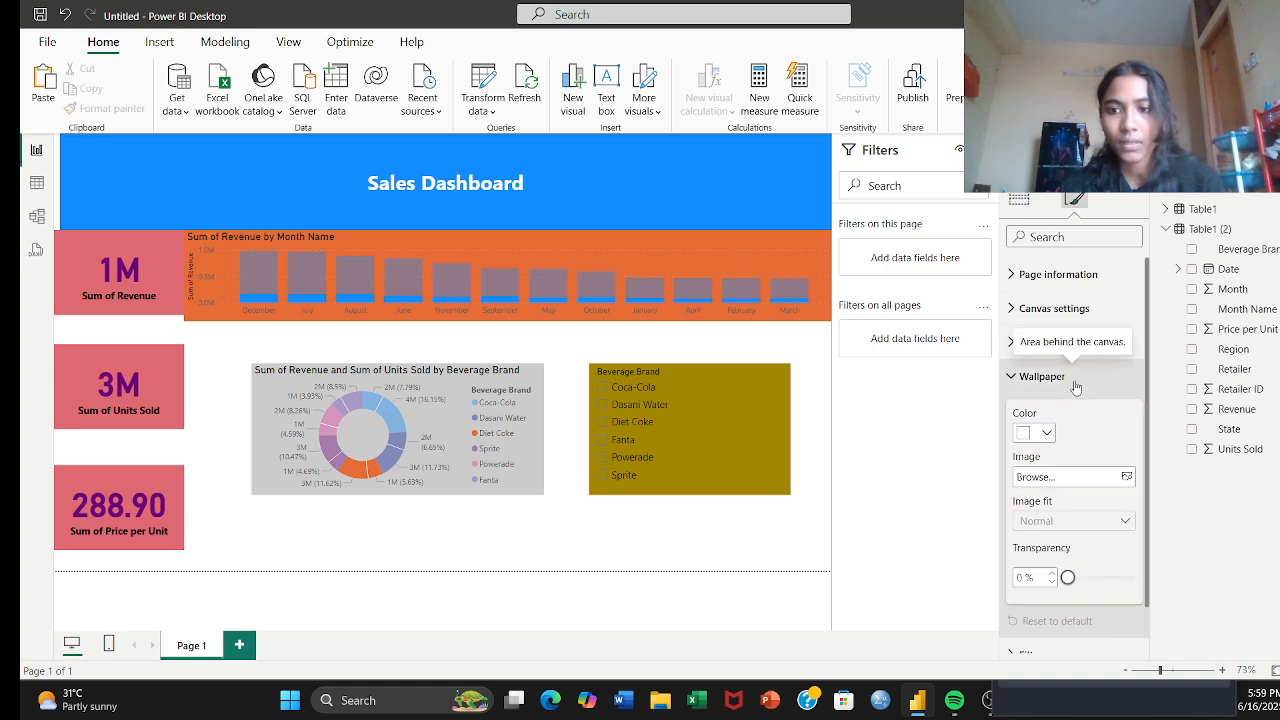
left_click(1046, 437)
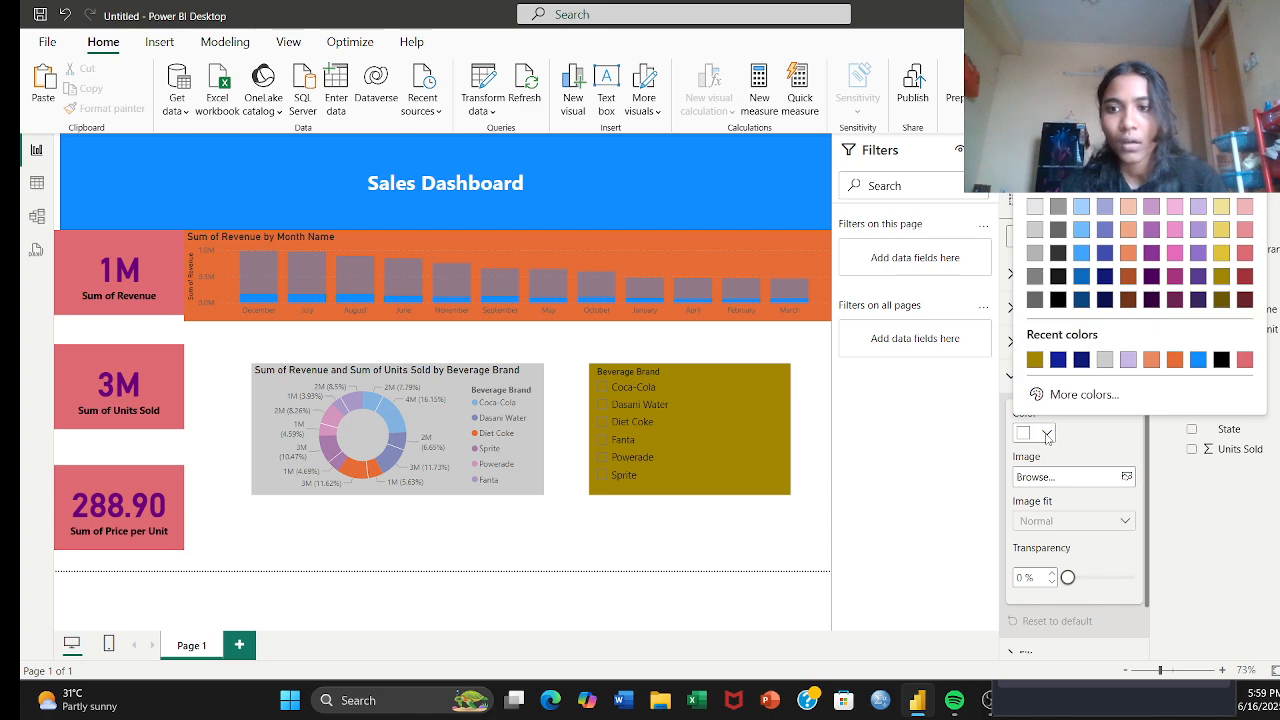
left_click(1128, 360)
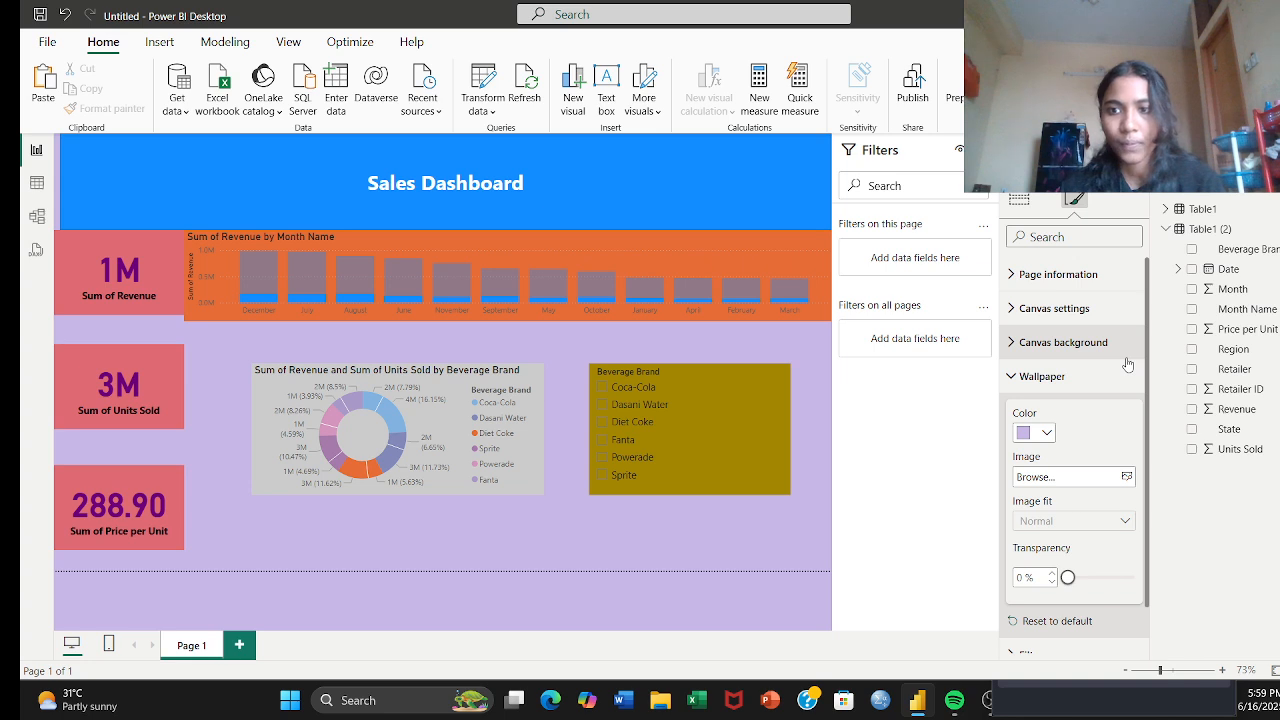
left_click(1048, 437)
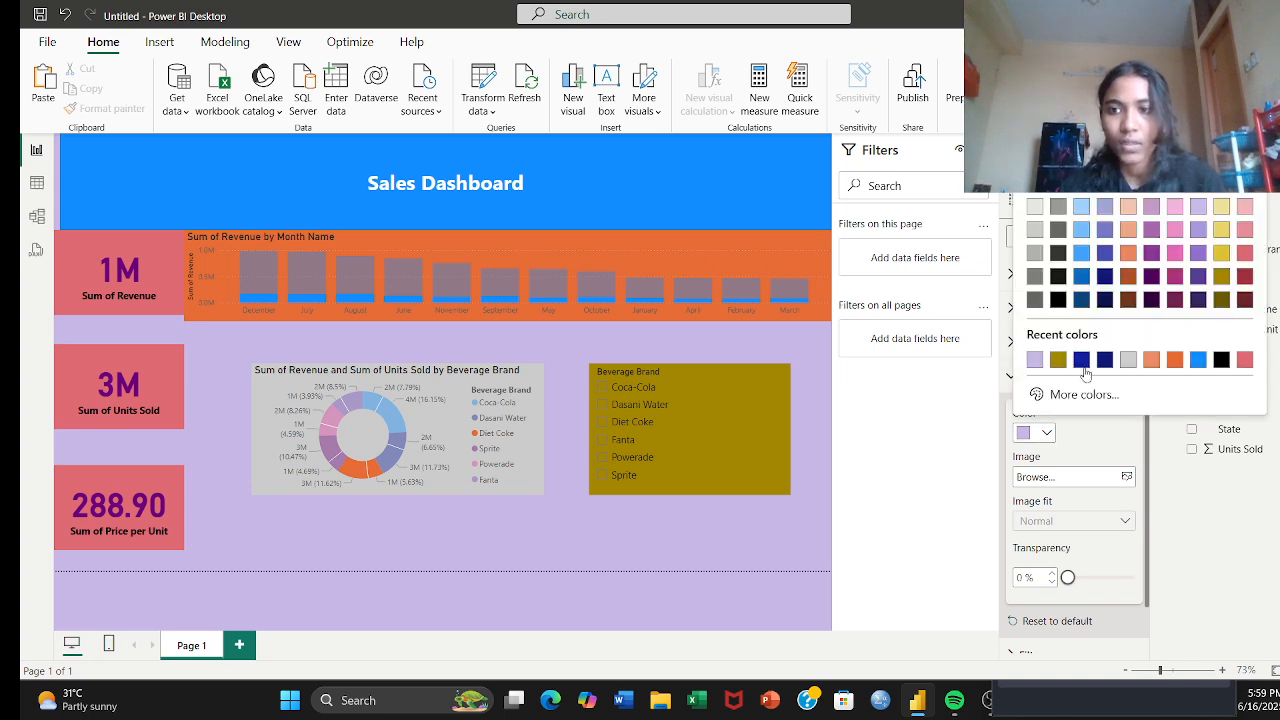
left_click(1176, 253)
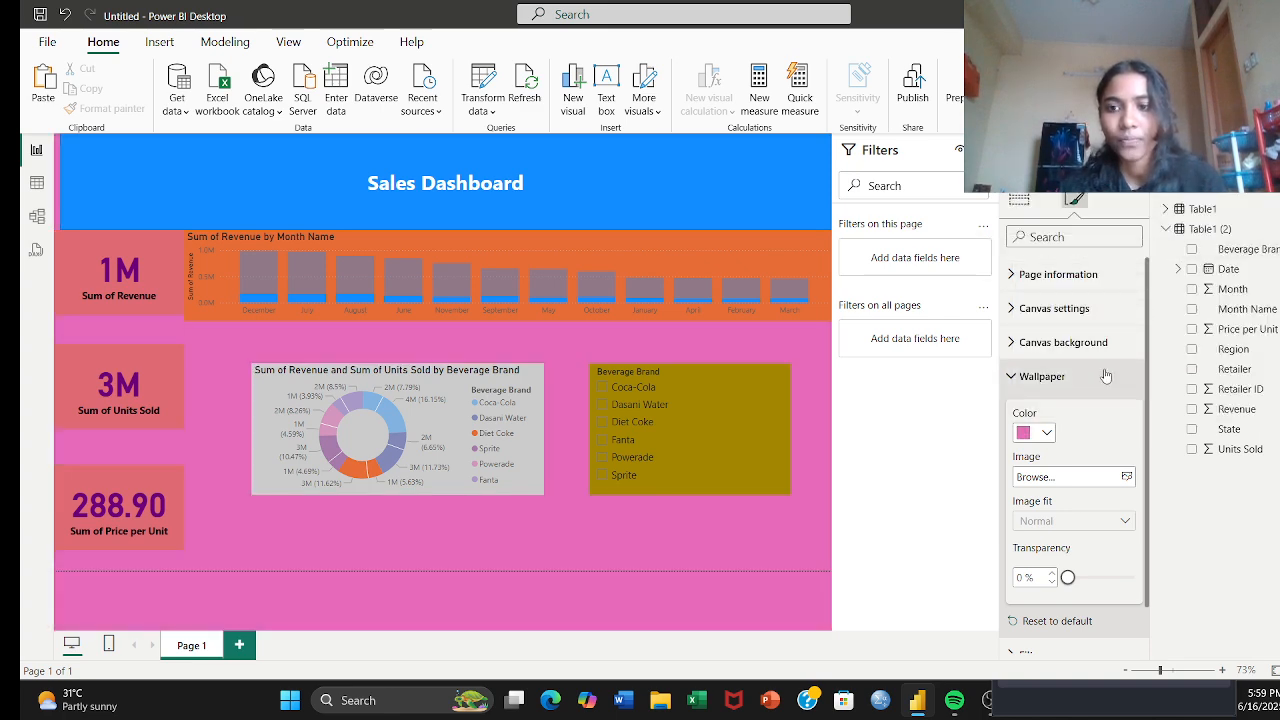
left_click(1043, 440)
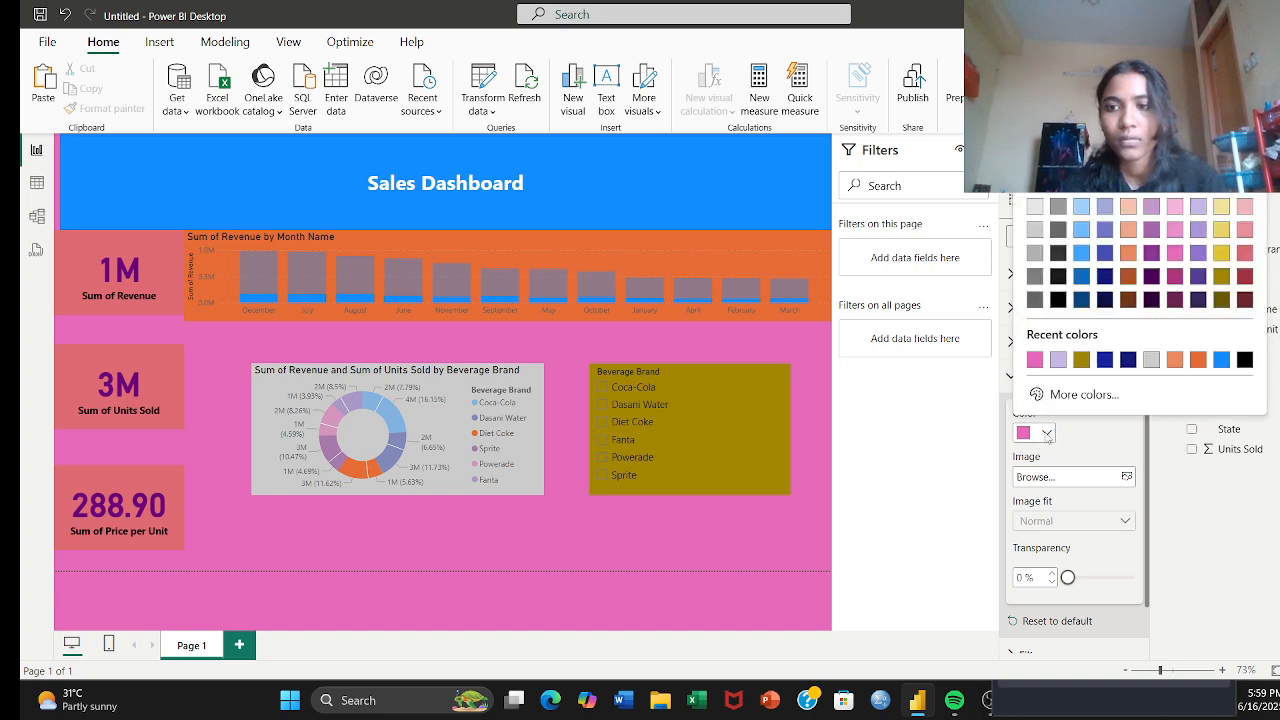
left_click(1059, 362)
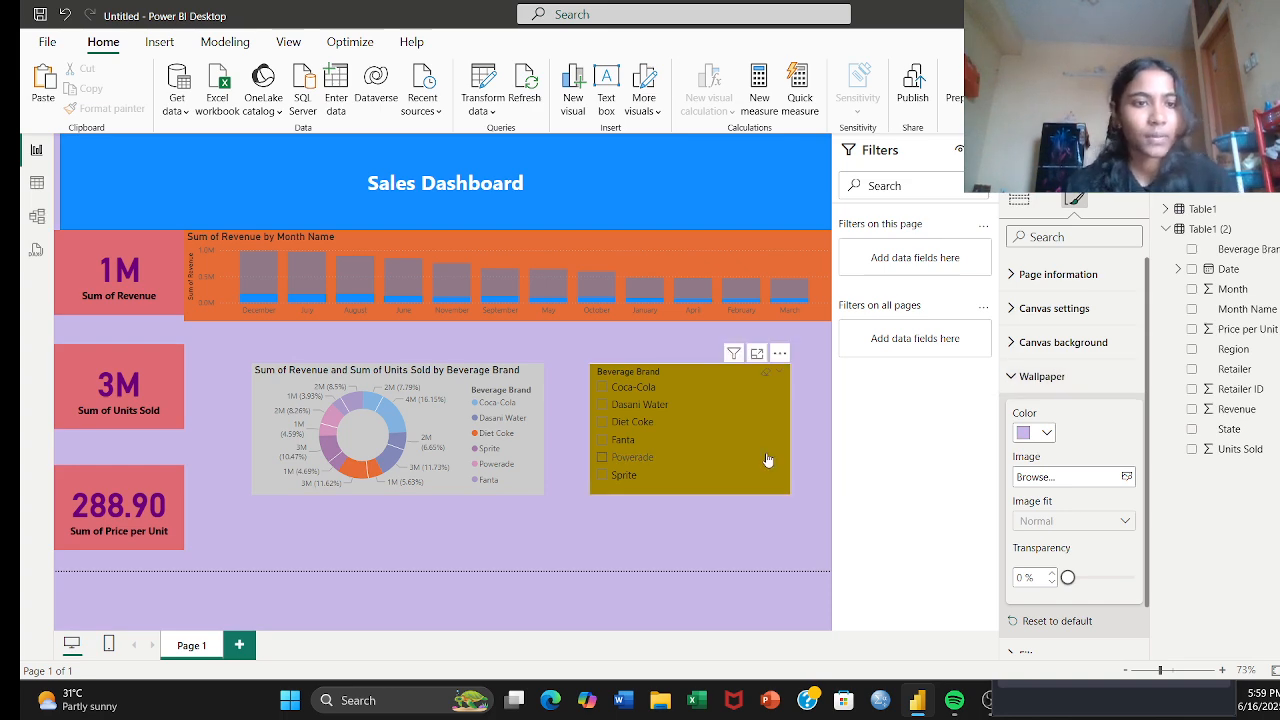
Step: Check the dashboard filtered by each brand in turn, from Coca-Cola to Sprite, and clear the slicer selection
left_click(602, 387)
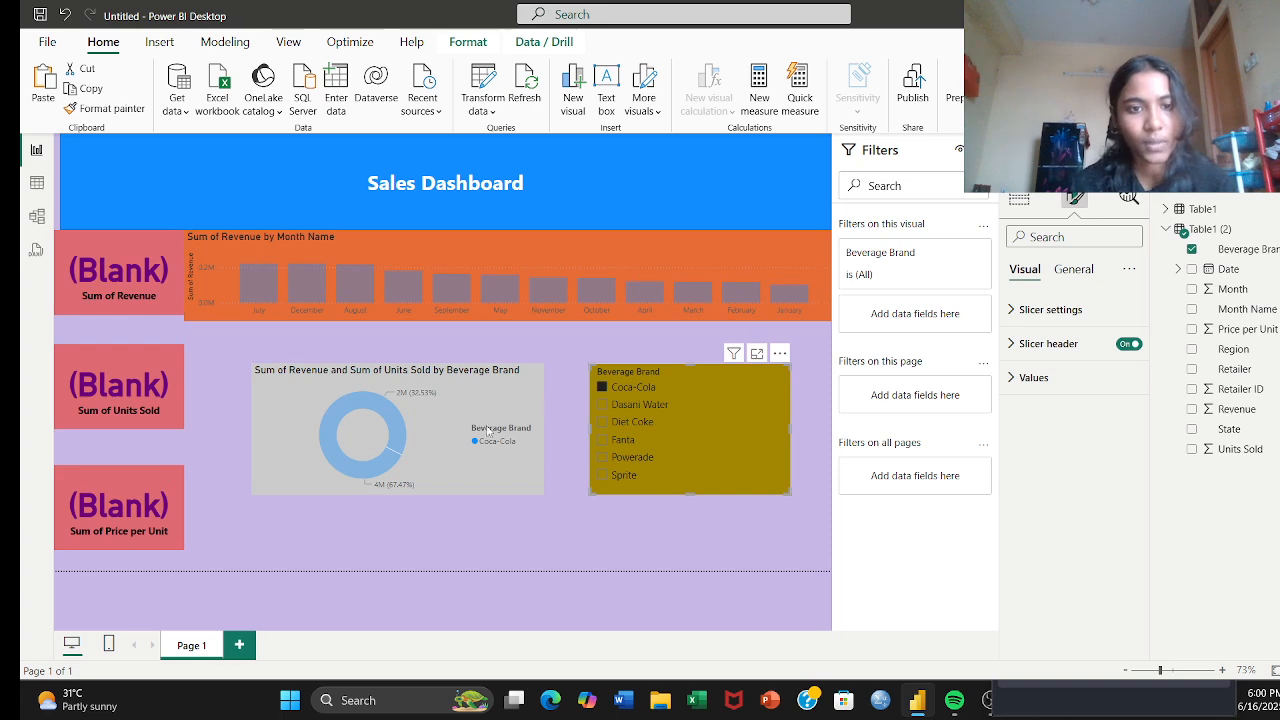
left_click(601, 422)
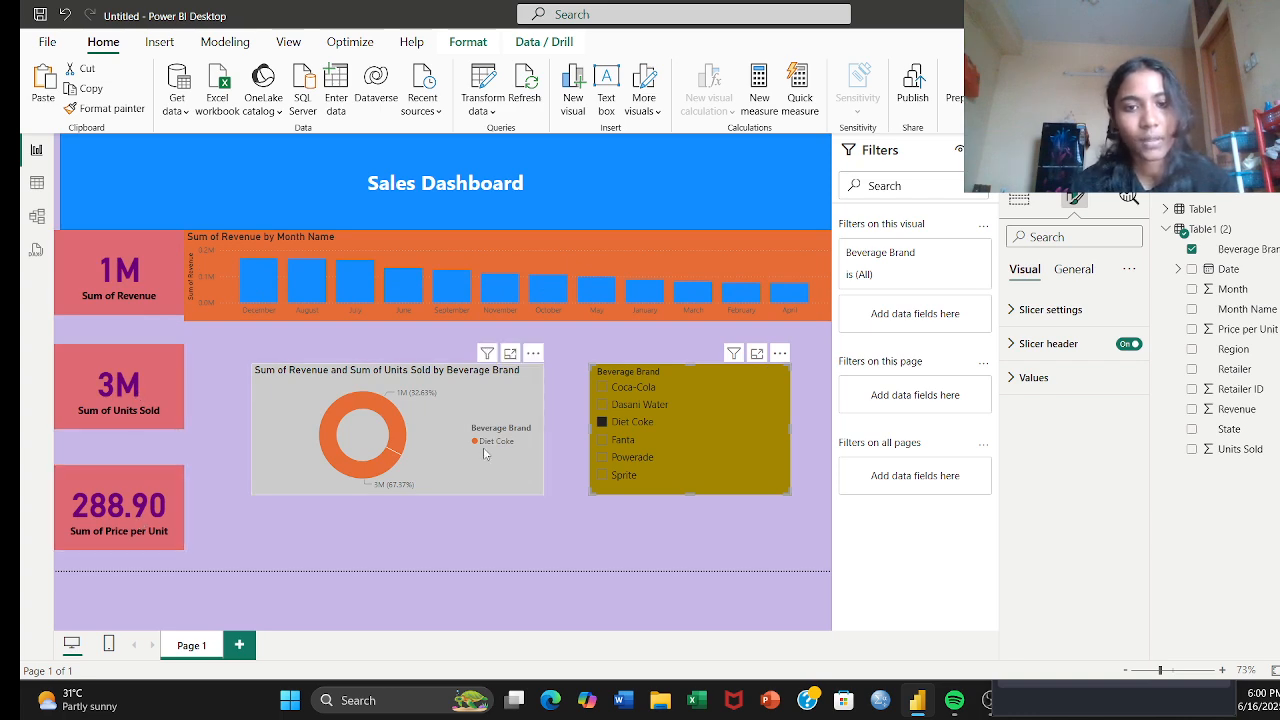
left_click(603, 406)
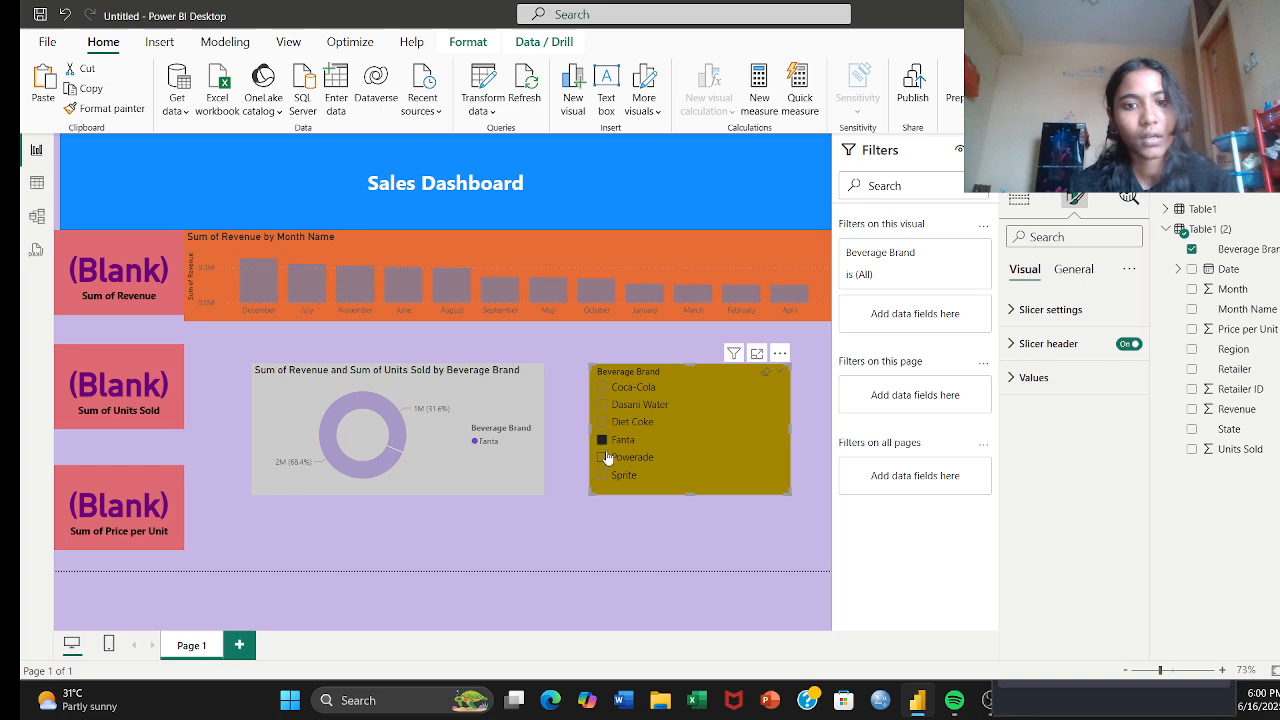
left_click(605, 457)
left_click(601, 476)
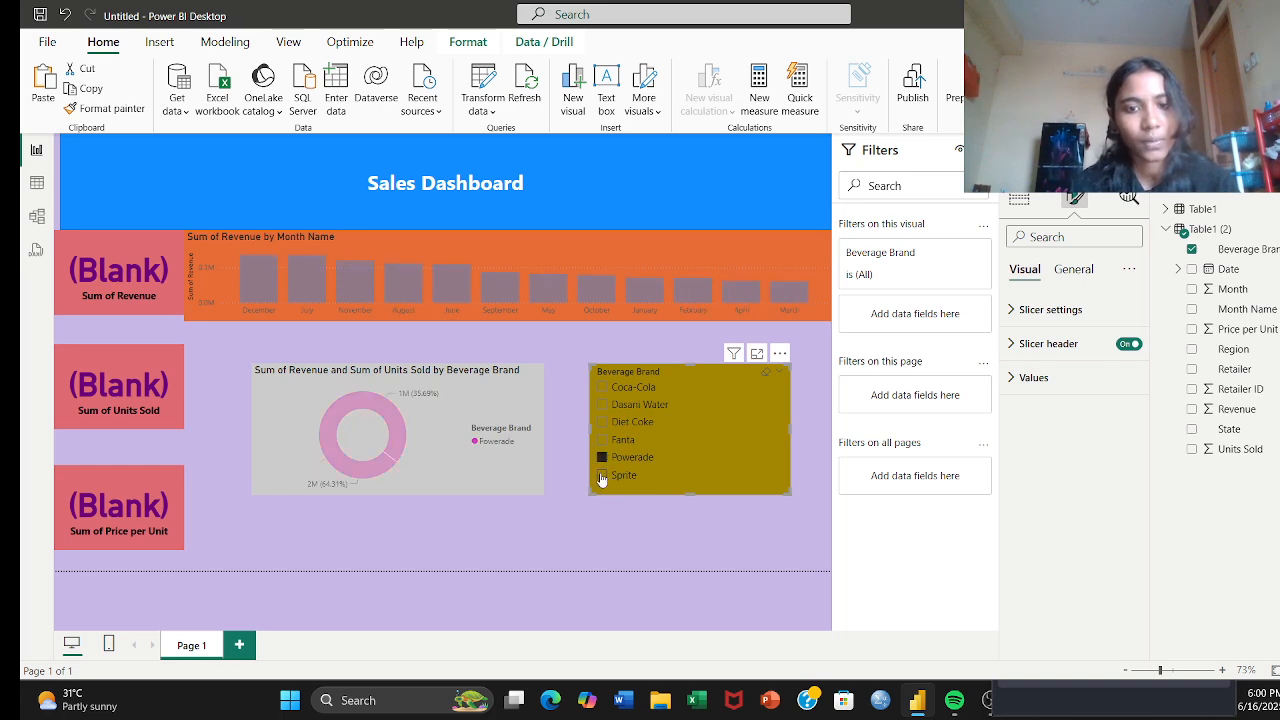
left_click(601, 476)
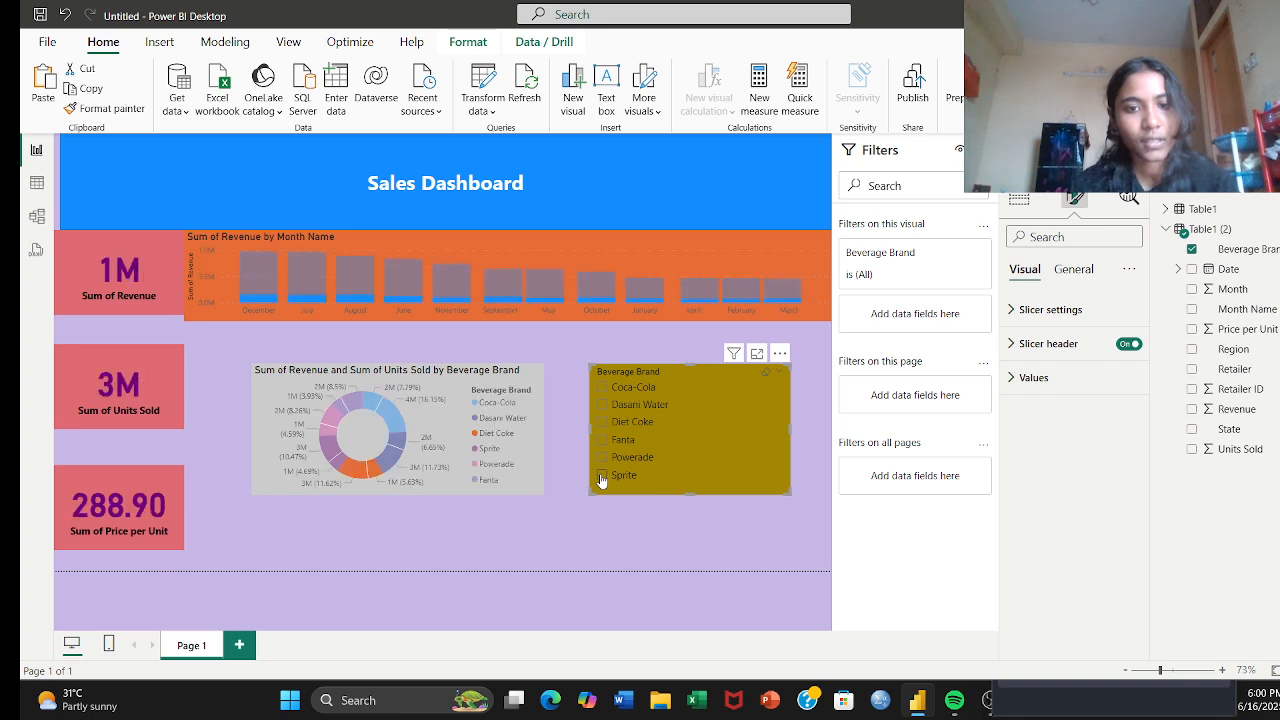
left_click(567, 517)
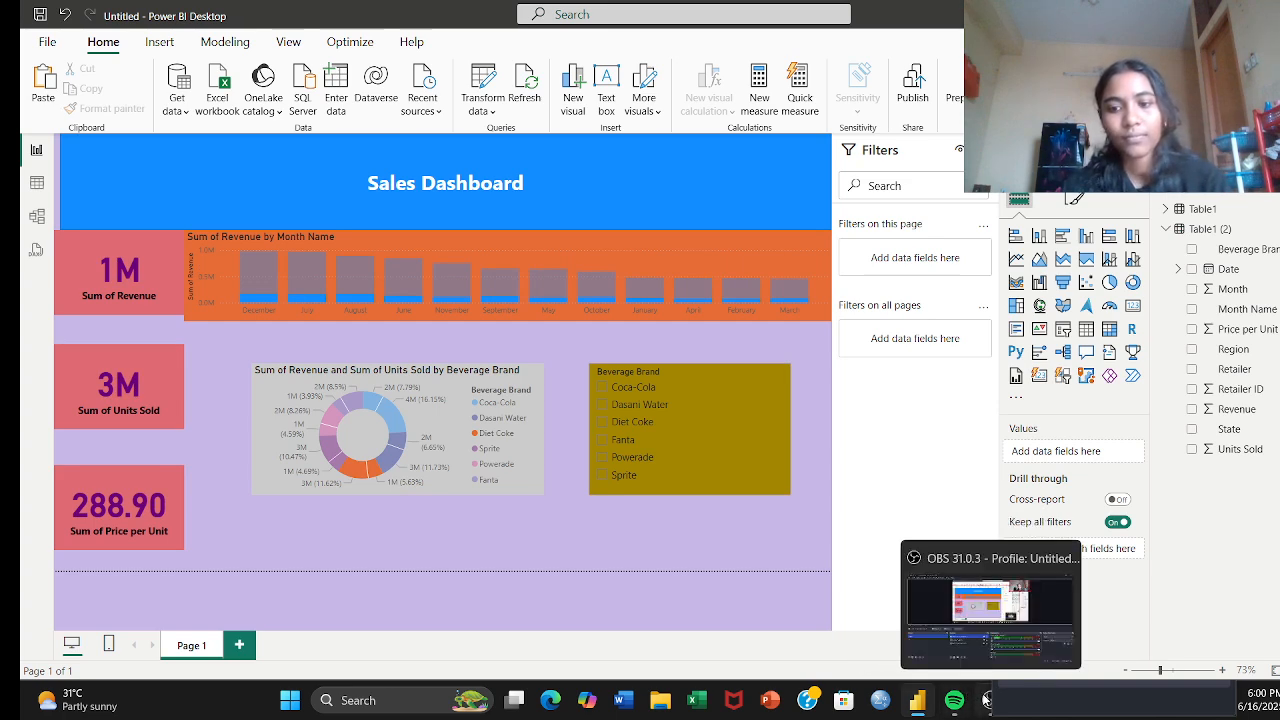
left_click(987, 700)
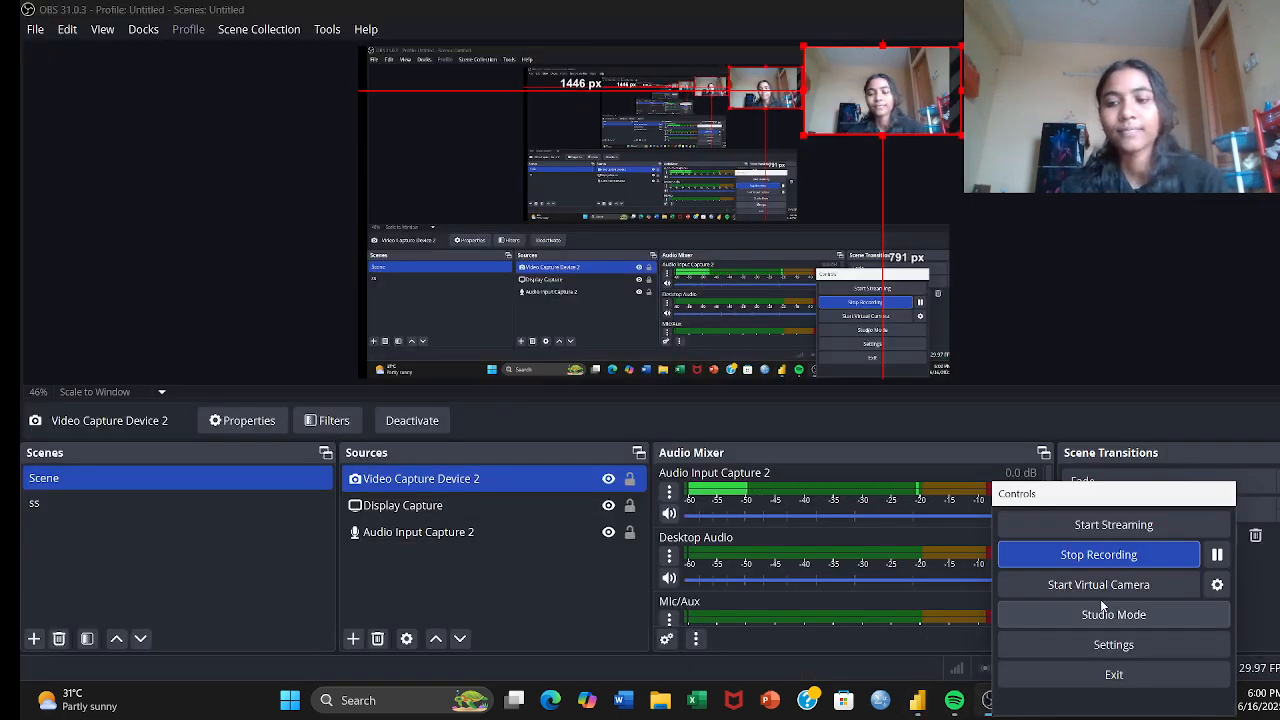